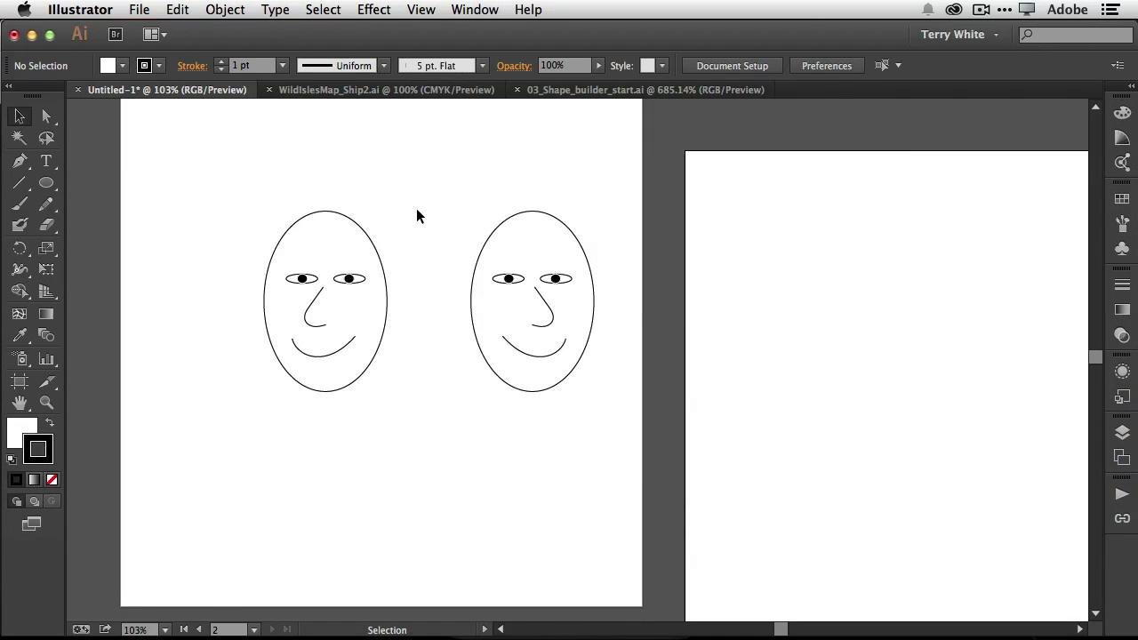
- Zoom in on the two faces so that both fill the view side by side
left_click(373, 276)
key("z")
left_click_drag(257, 206, 410, 392)
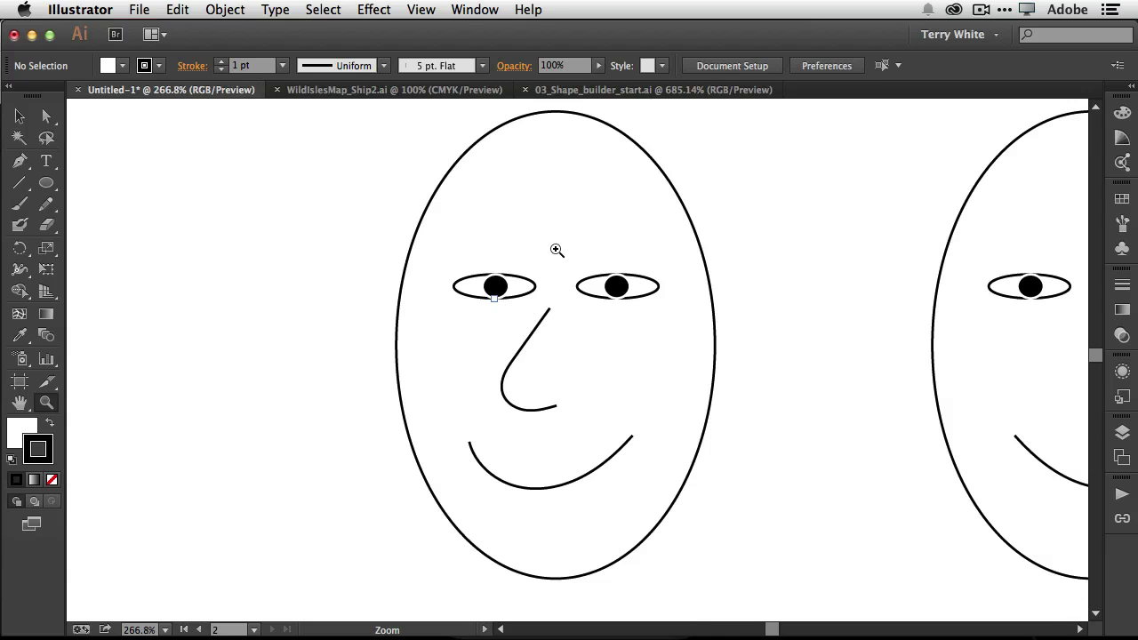
key("space")
left_click_drag(762, 313, 498, 328)
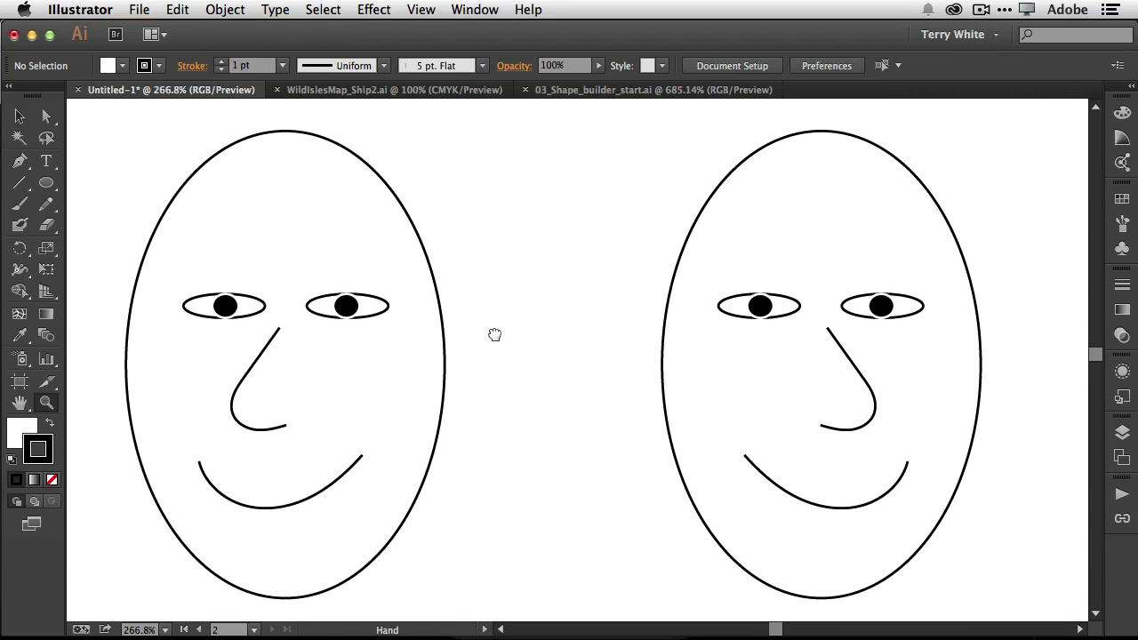
left_click(22, 118)
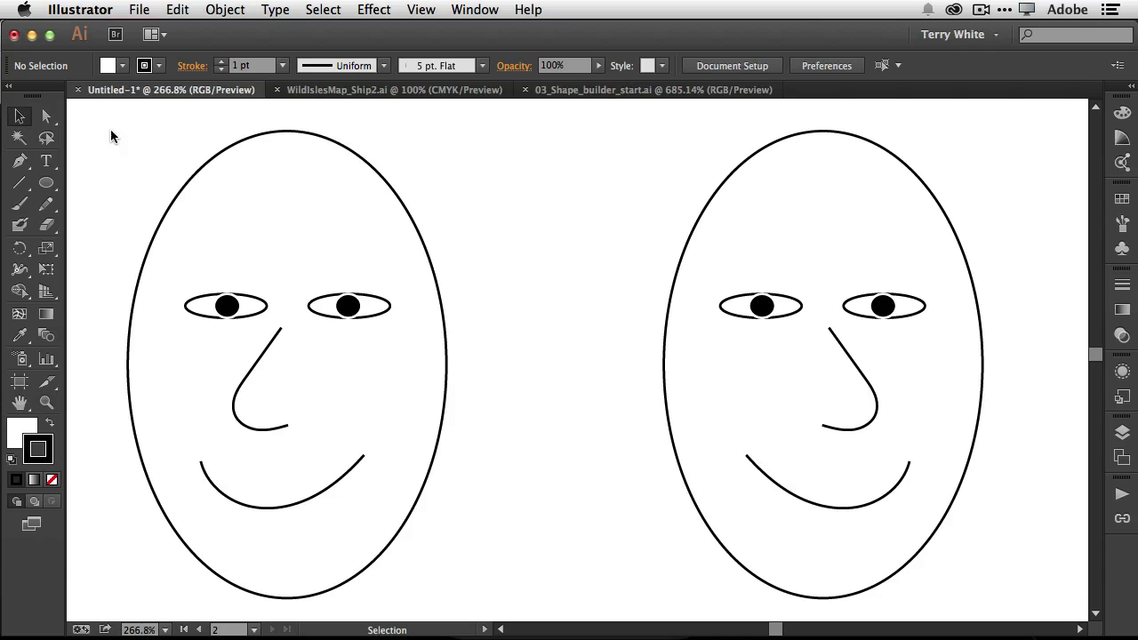
double_click(249, 138)
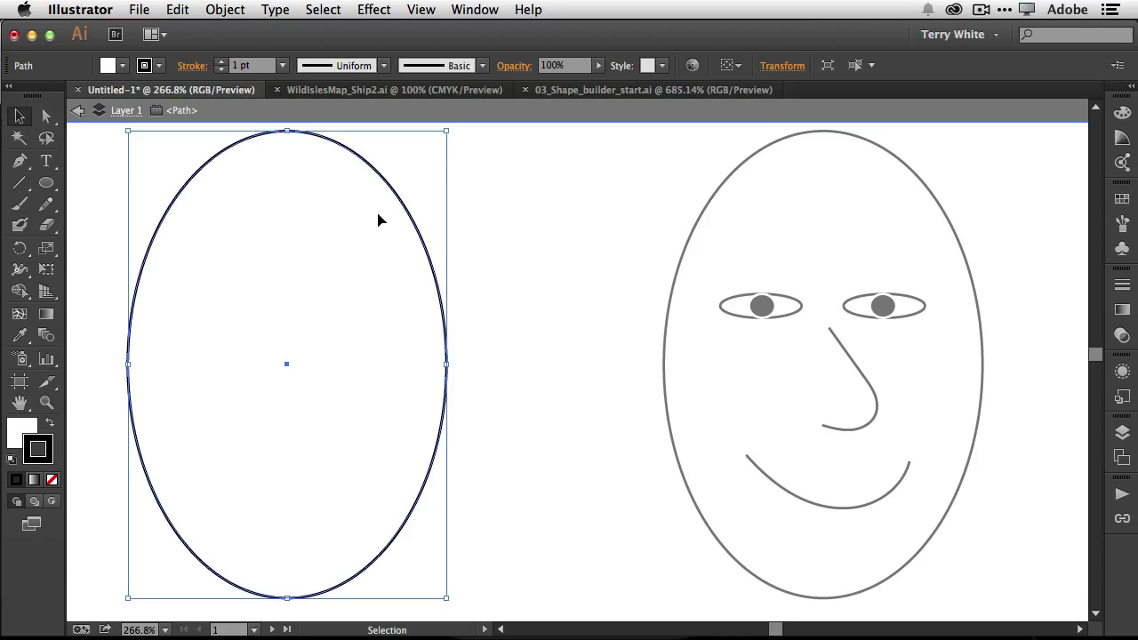
left_click(502, 241)
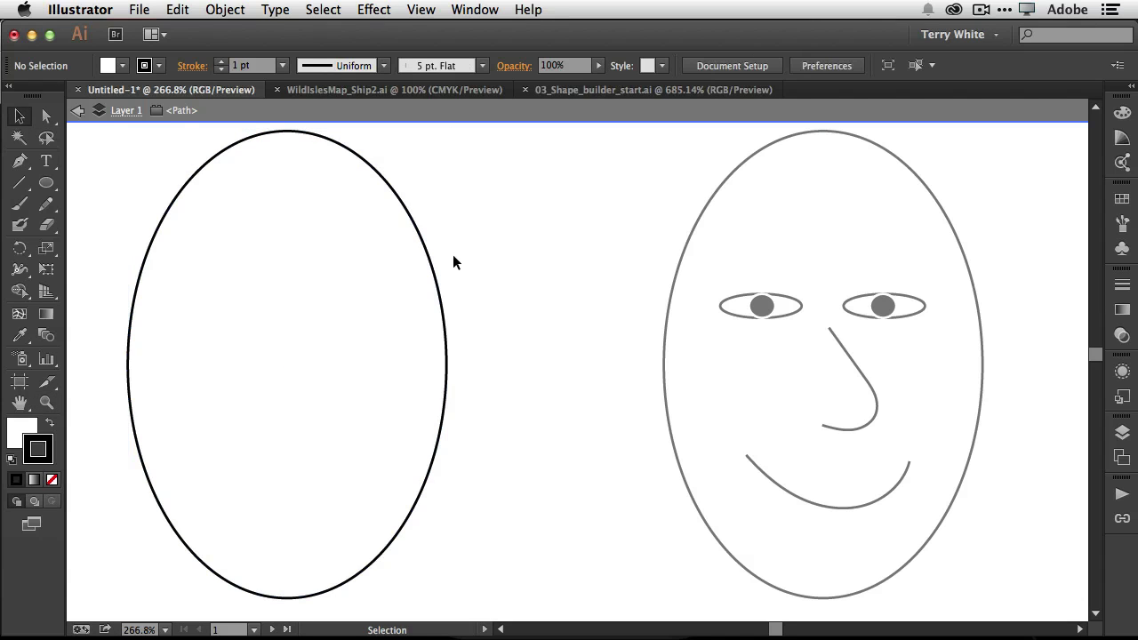
left_click(79, 111)
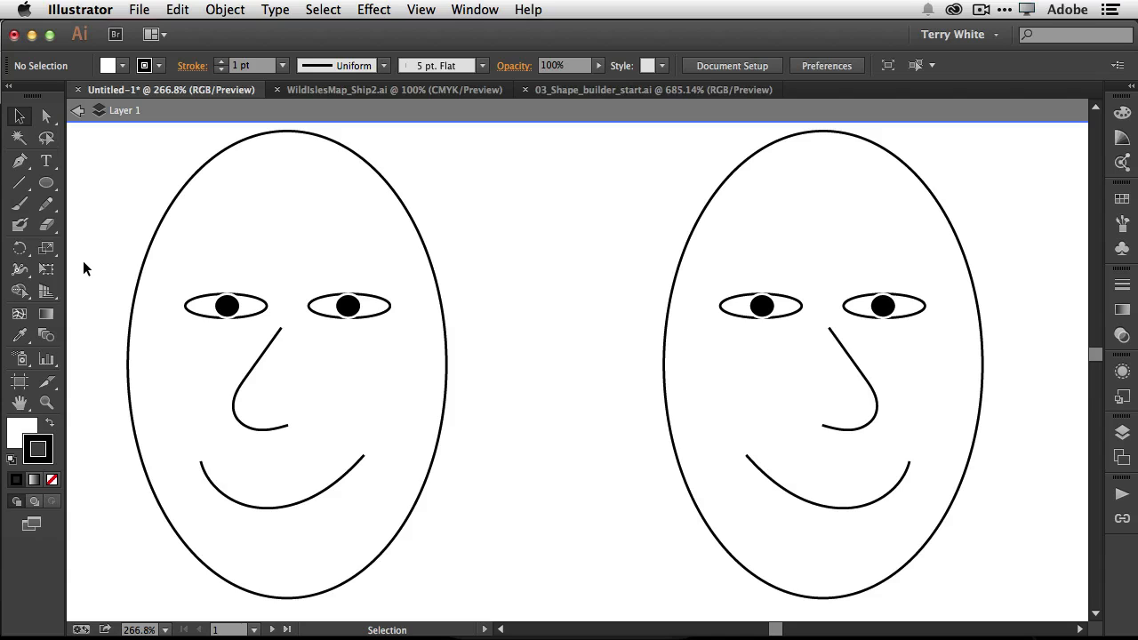
left_click(75, 112)
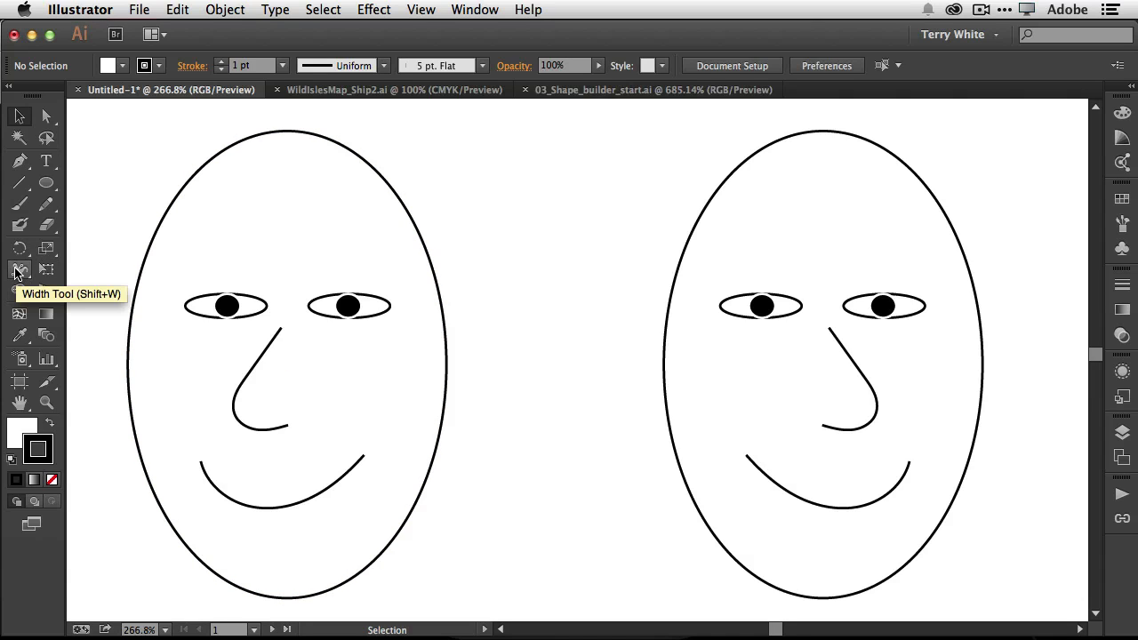
- Use the Width tool to thicken the left face's lines at the outline's crown, the nose's curve and end, and the smile's middle
left_click(18, 271)
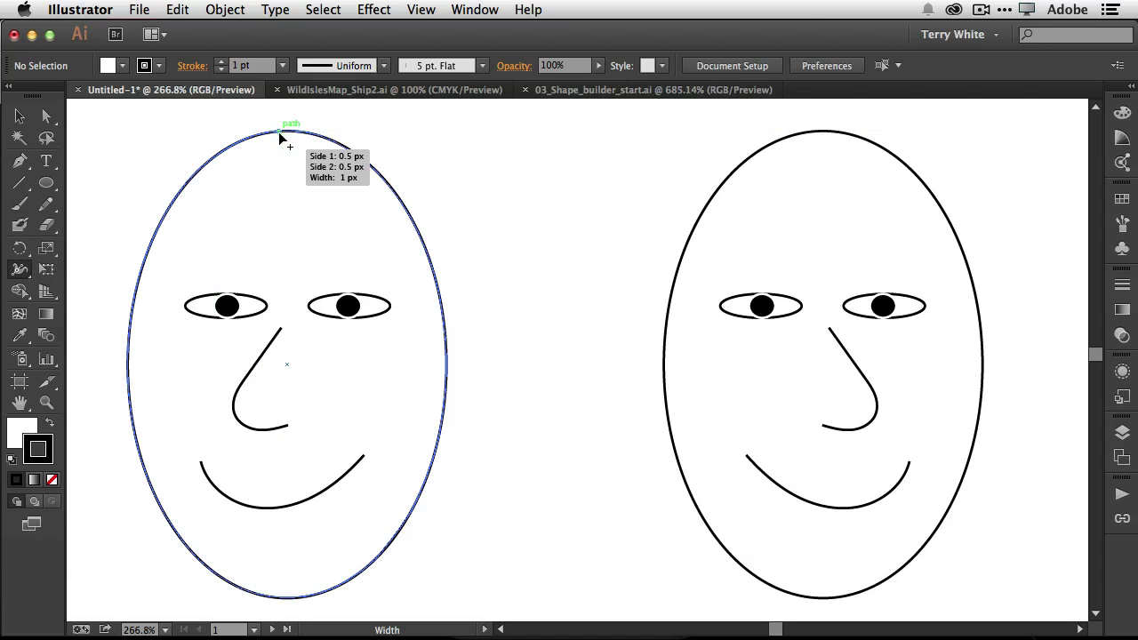
mouse_move(280, 136)
left_mouse_down()
mouse_move(282, 151)
mouse_move(275, 136)
left_mouse_up()
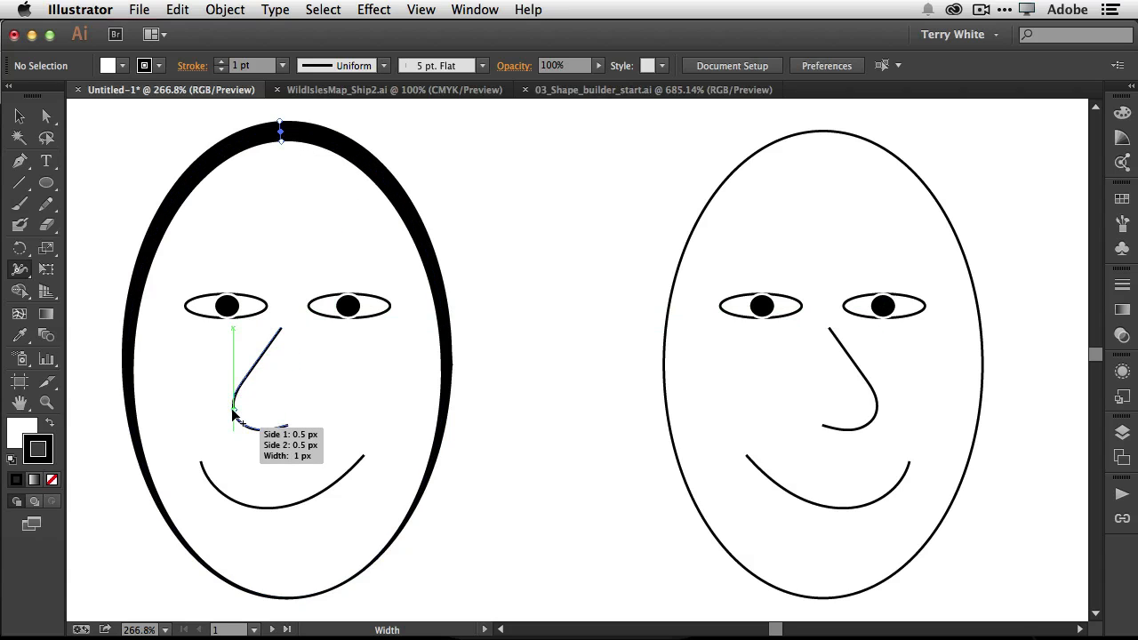
mouse_move(233, 413)
left_mouse_down()
mouse_move(224, 407)
mouse_move(254, 401)
mouse_move(254, 363)
mouse_move(267, 378)
left_mouse_up()
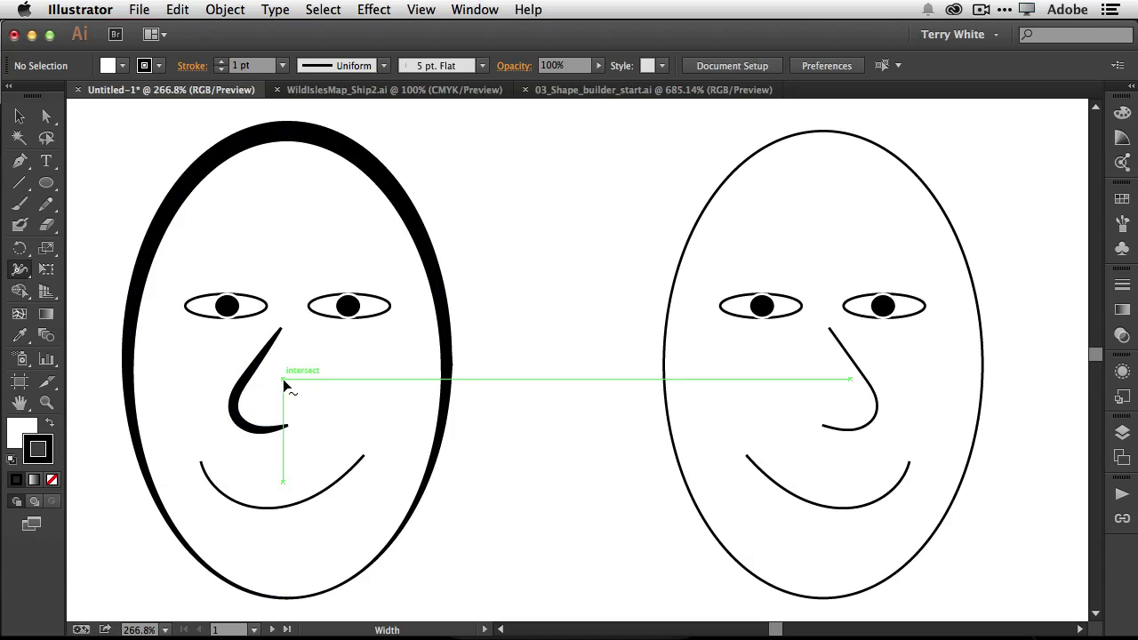
left_click_drag(279, 431, 262, 450)
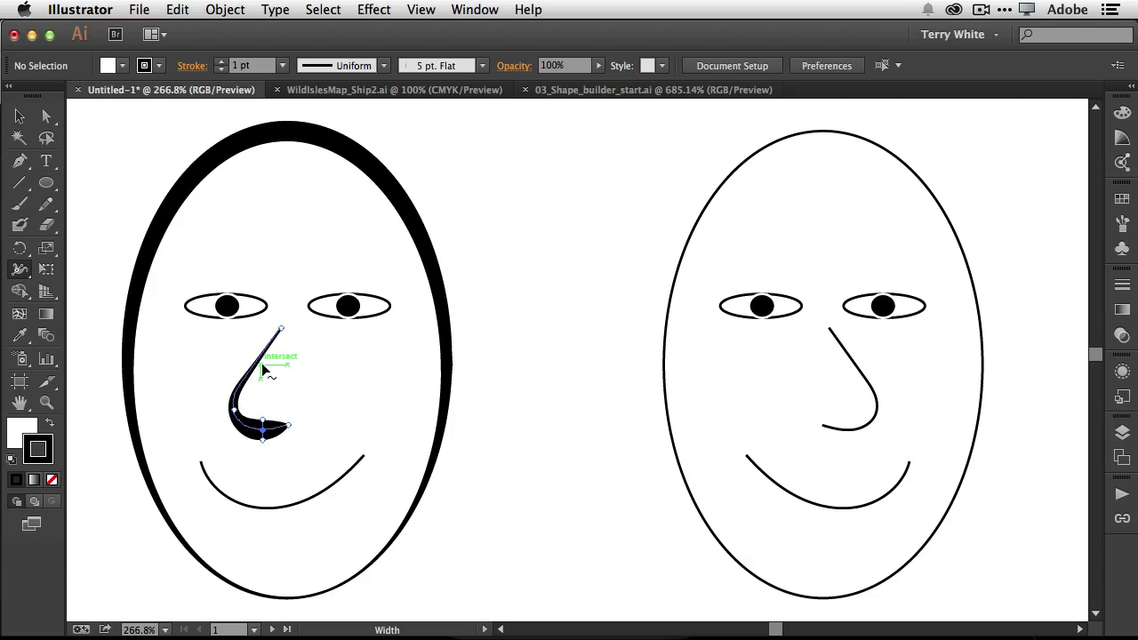
double_click(250, 418)
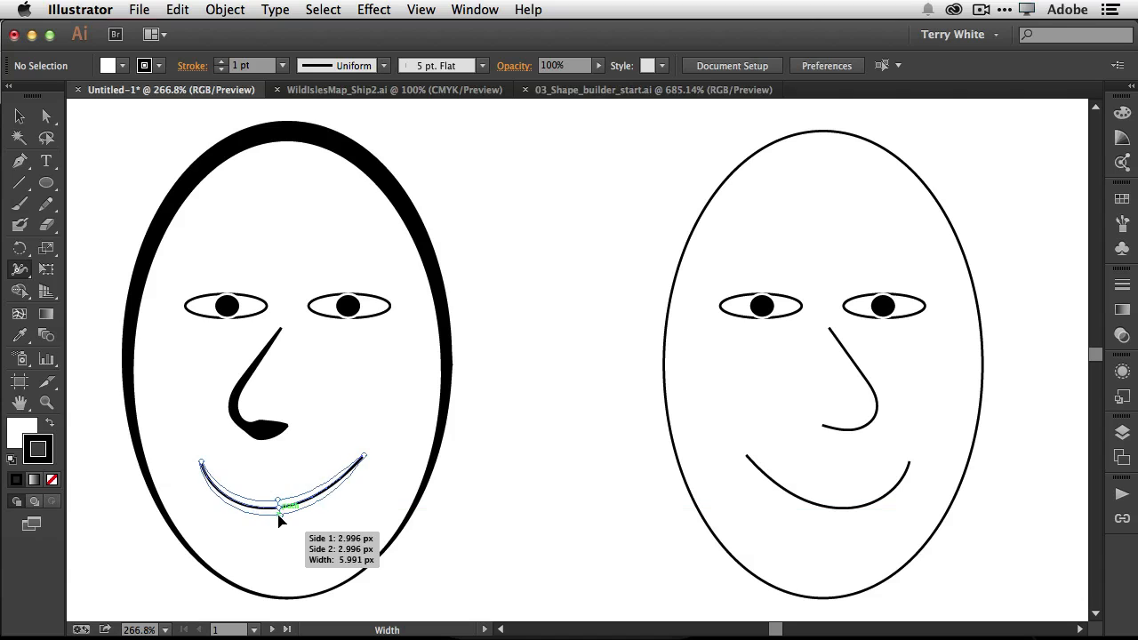
left_click_drag(278, 511, 279, 494)
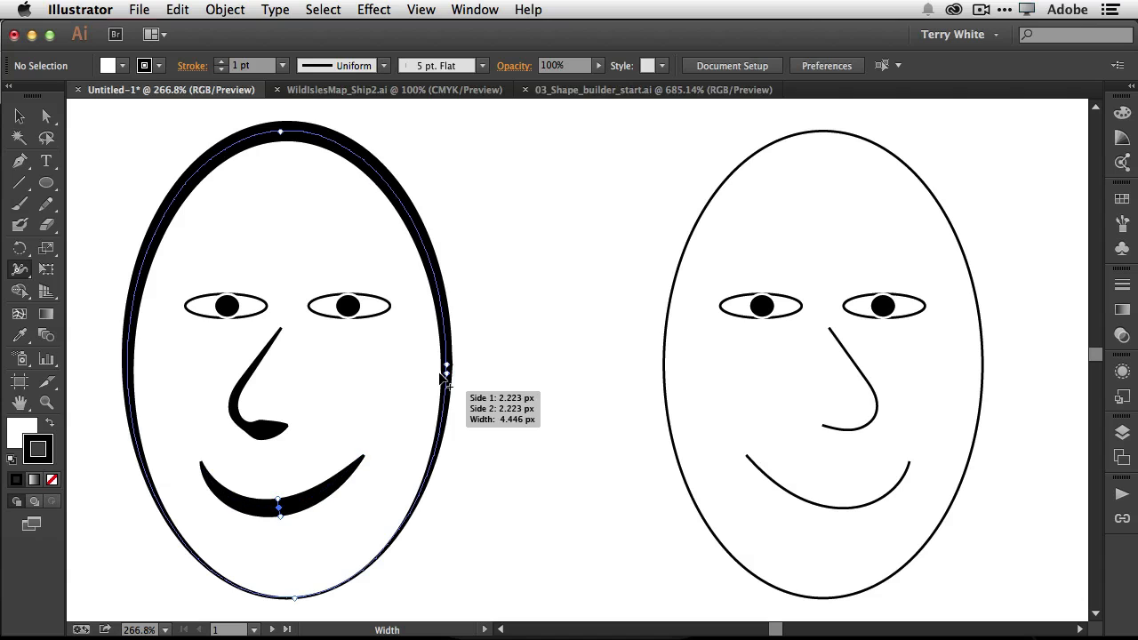
left_click(384, 65)
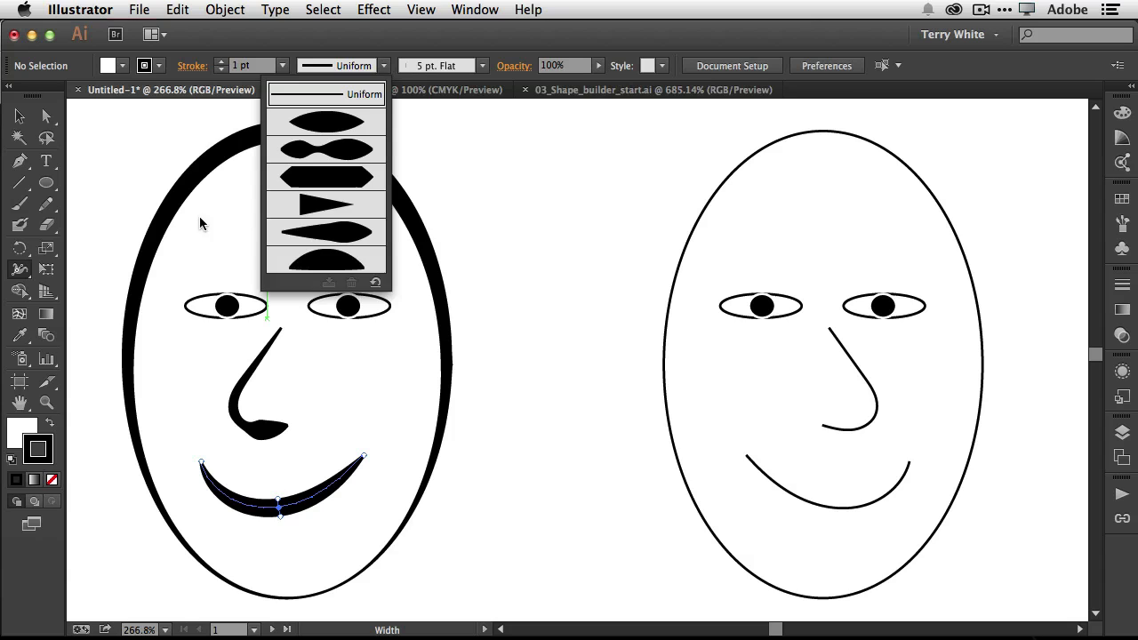
left_click(20, 118)
mouse_move(258, 365)
left_mouse_down()
mouse_move(262, 350)
mouse_move(252, 378)
left_mouse_up()
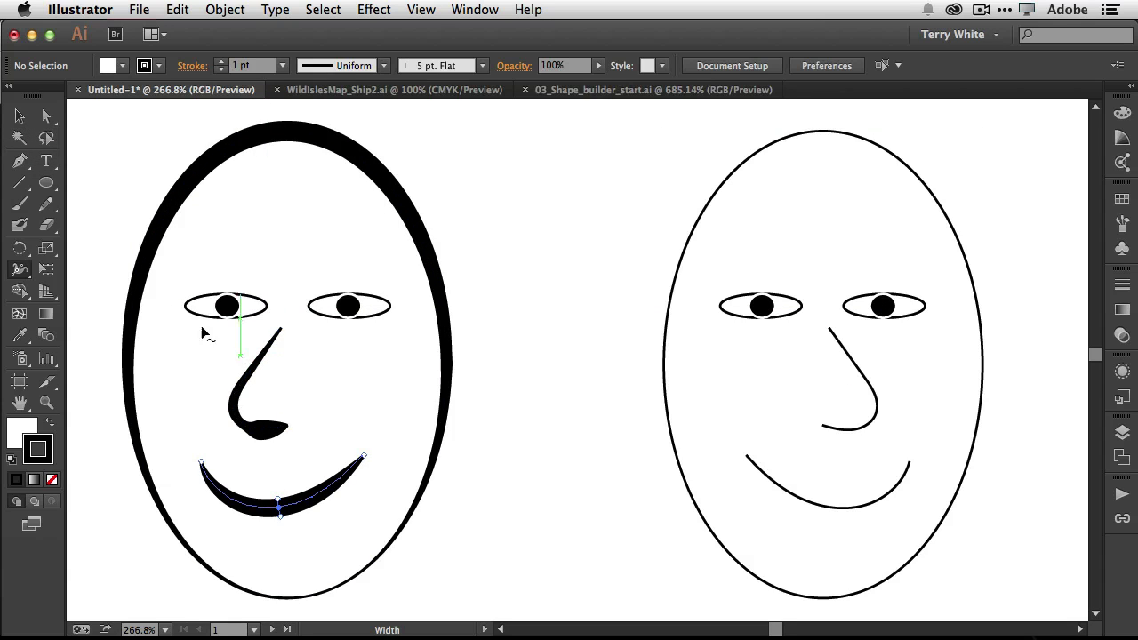
- Save the left face's nose stroke shape as a variable width profile named "Nose"
key("v")
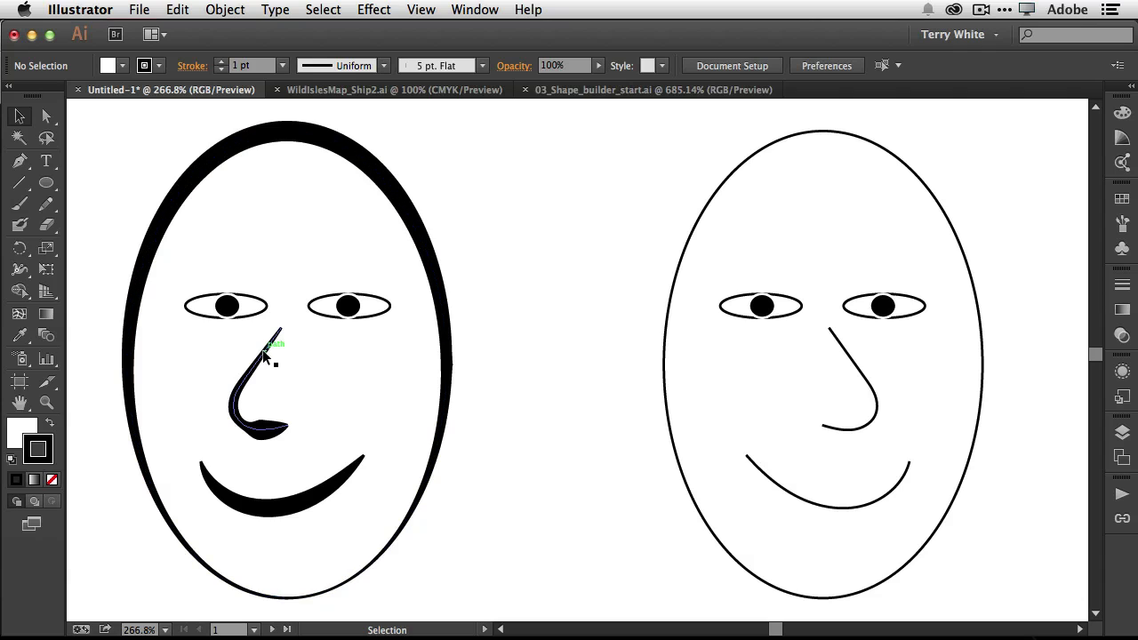
left_click(270, 353)
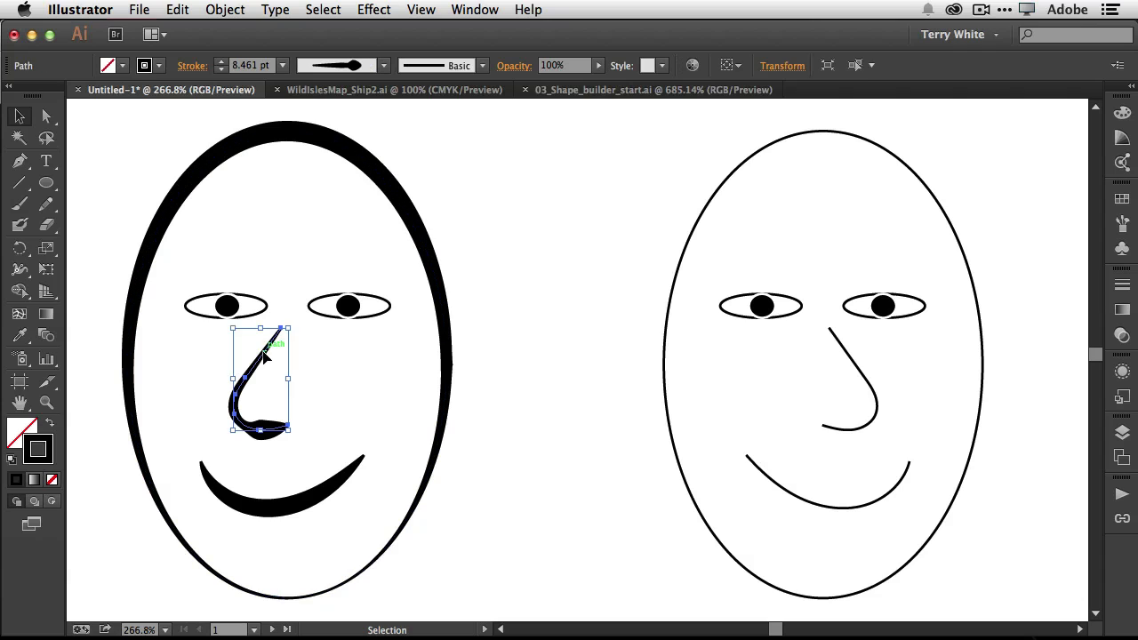
left_click(383, 66)
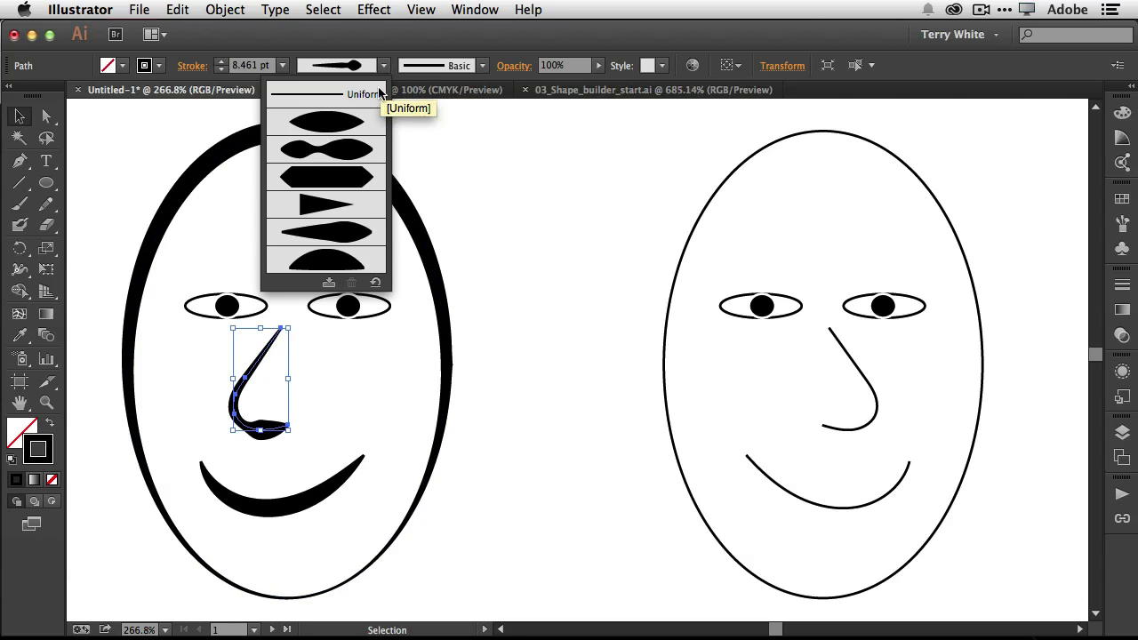
left_click(329, 283)
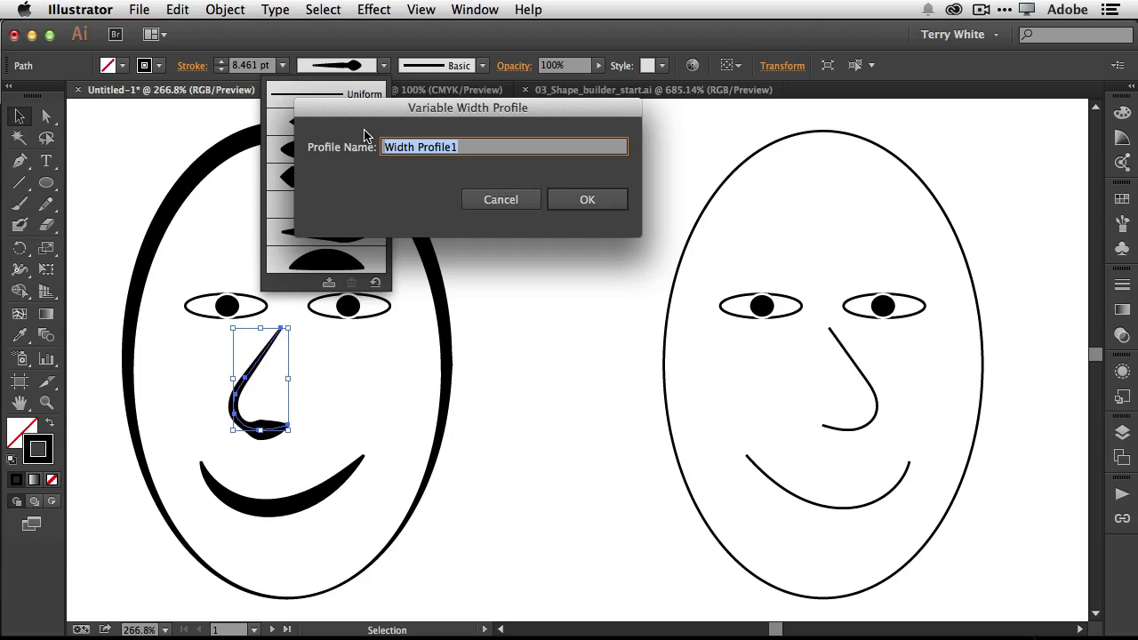
type("No")
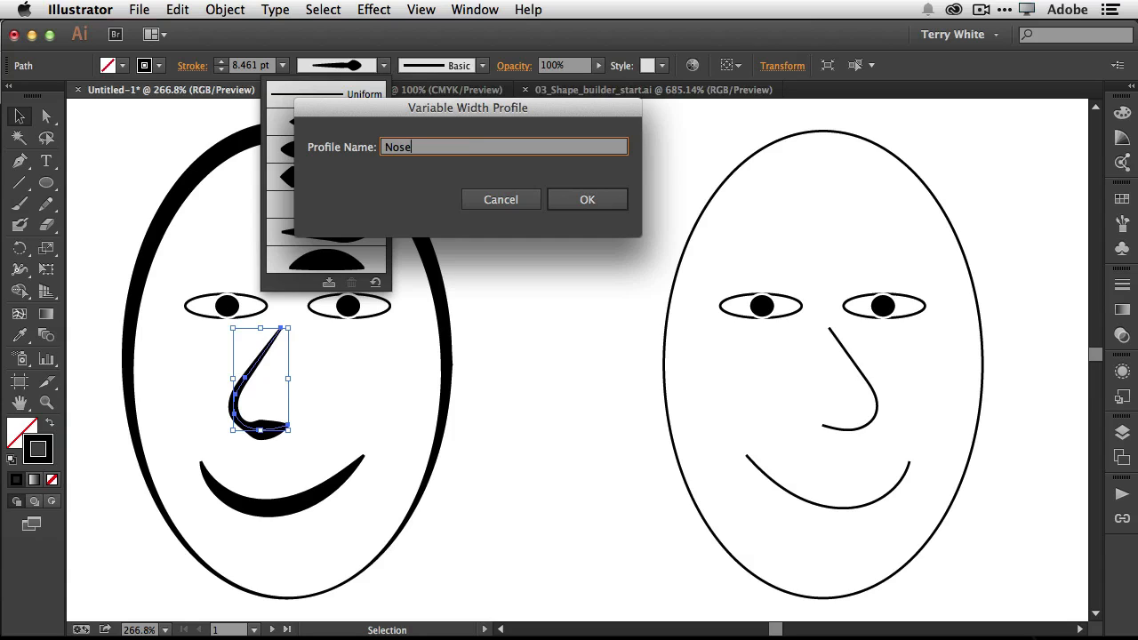
type("se")
left_click(587, 201)
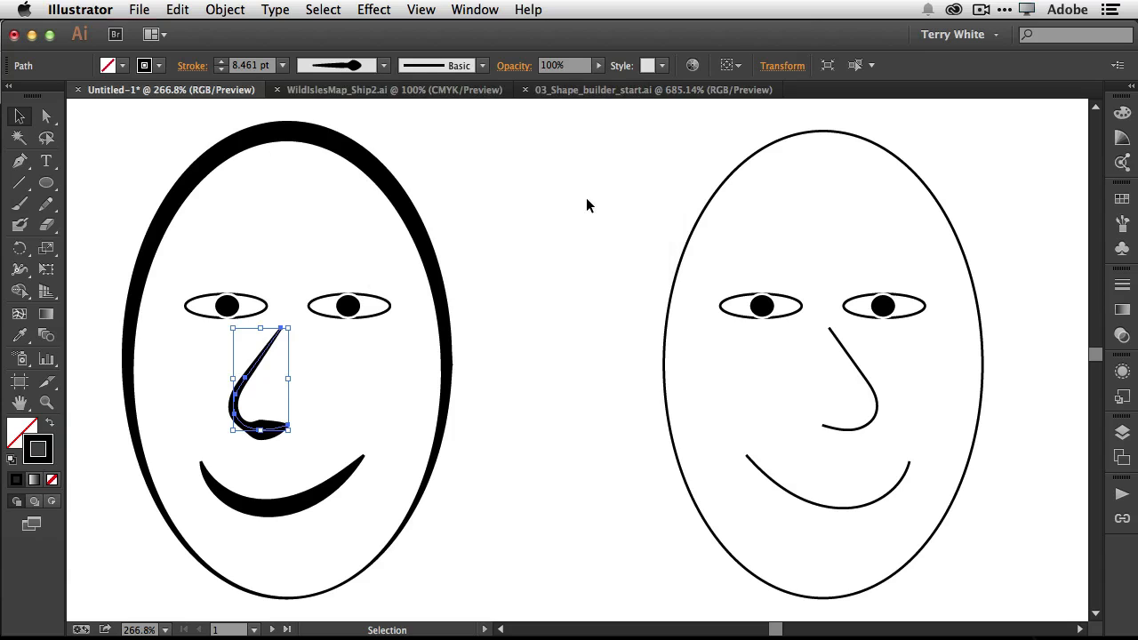
- Apply the saved Nose width profile to the nose path of the right face
left_click(854, 364)
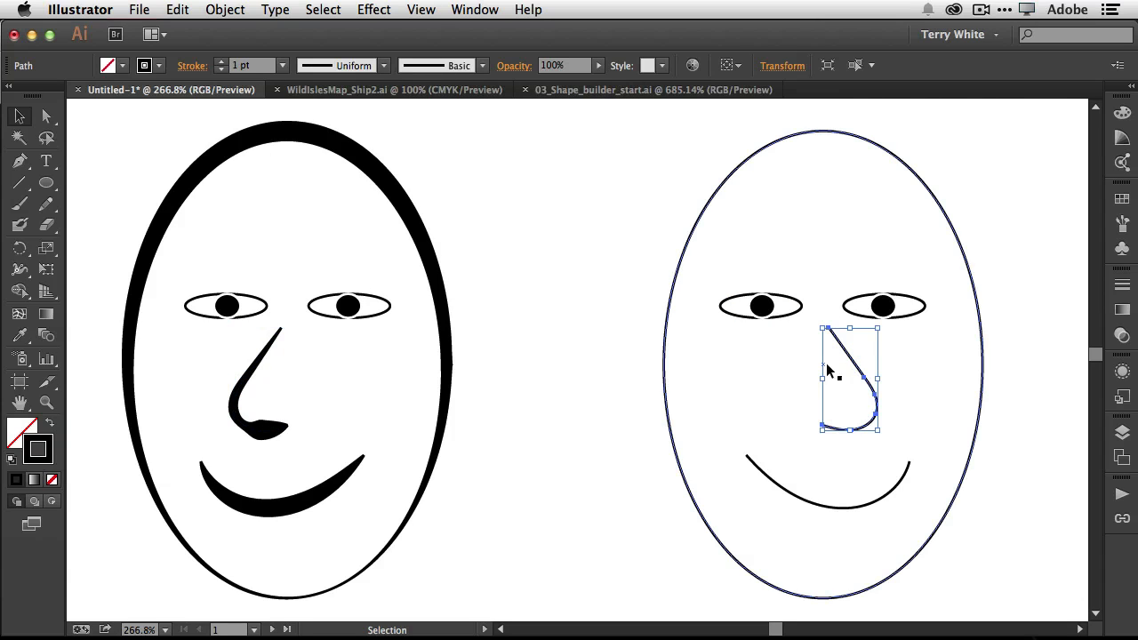
left_click(384, 67)
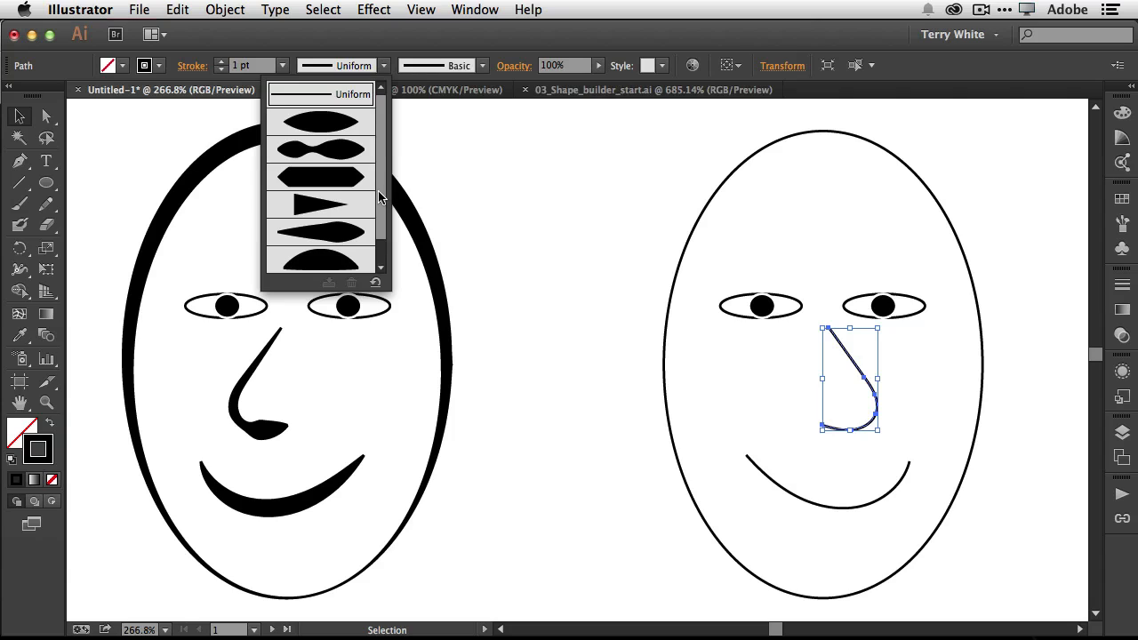
scroll(378, 240, "down", 1)
left_click(352, 259)
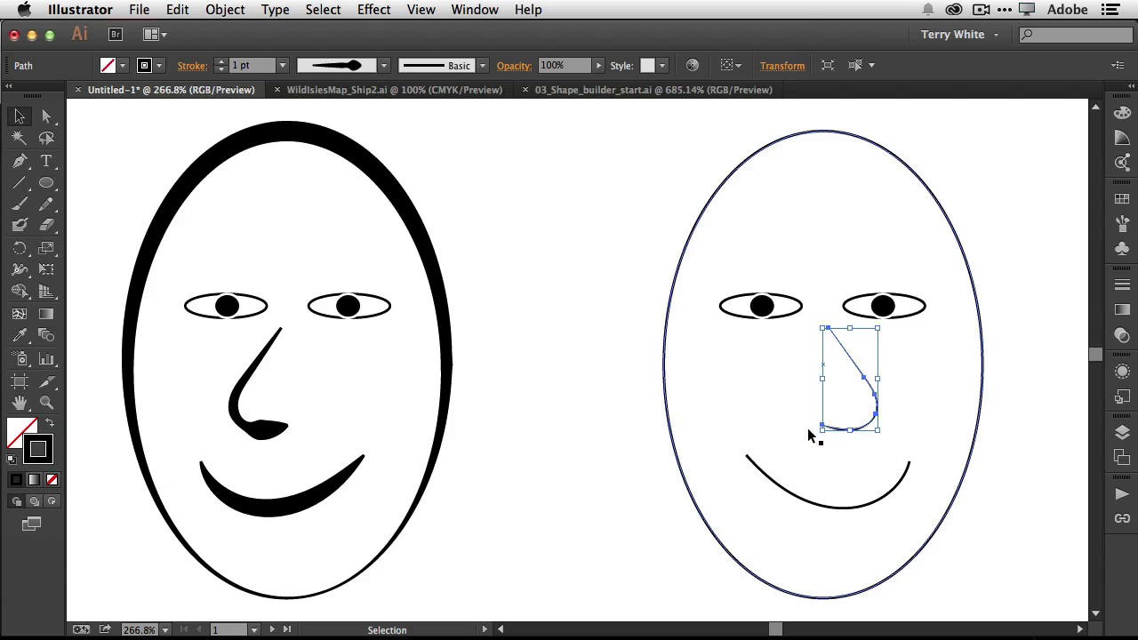
left_click(714, 353)
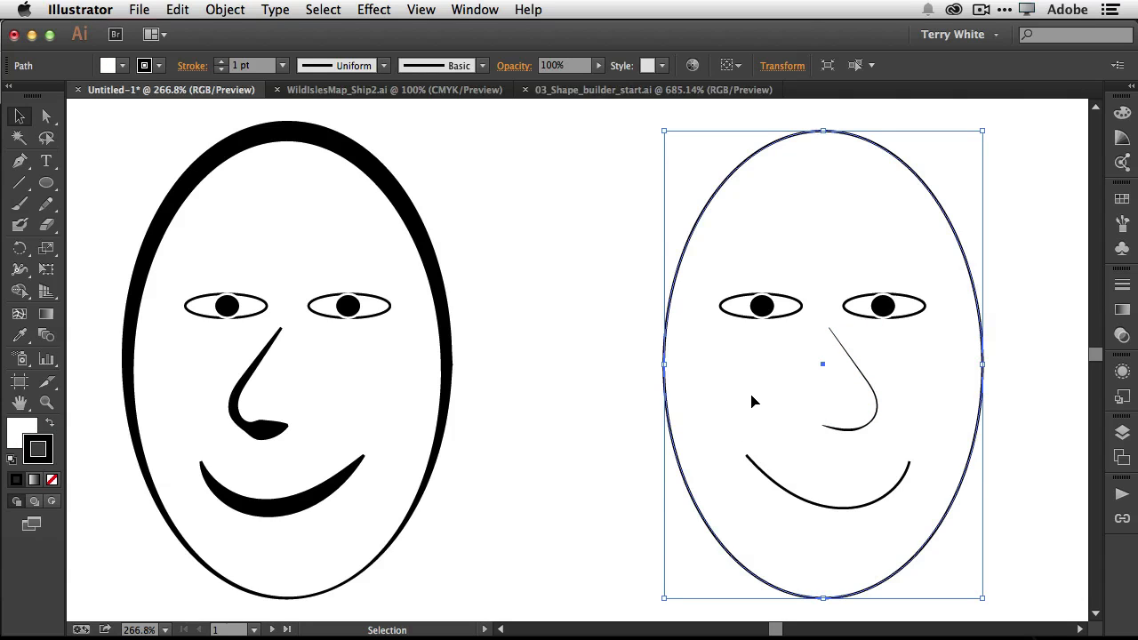
- Try a 5 pt stroke weight on the right face's nose and settle on 7 pt
left_click(870, 429)
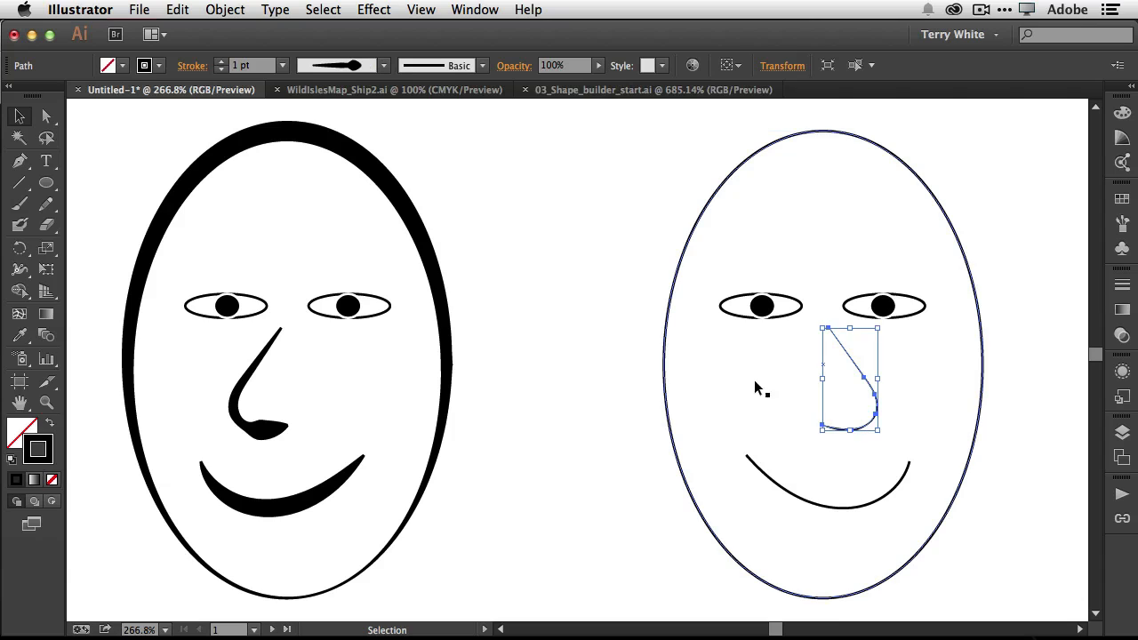
left_click(282, 65)
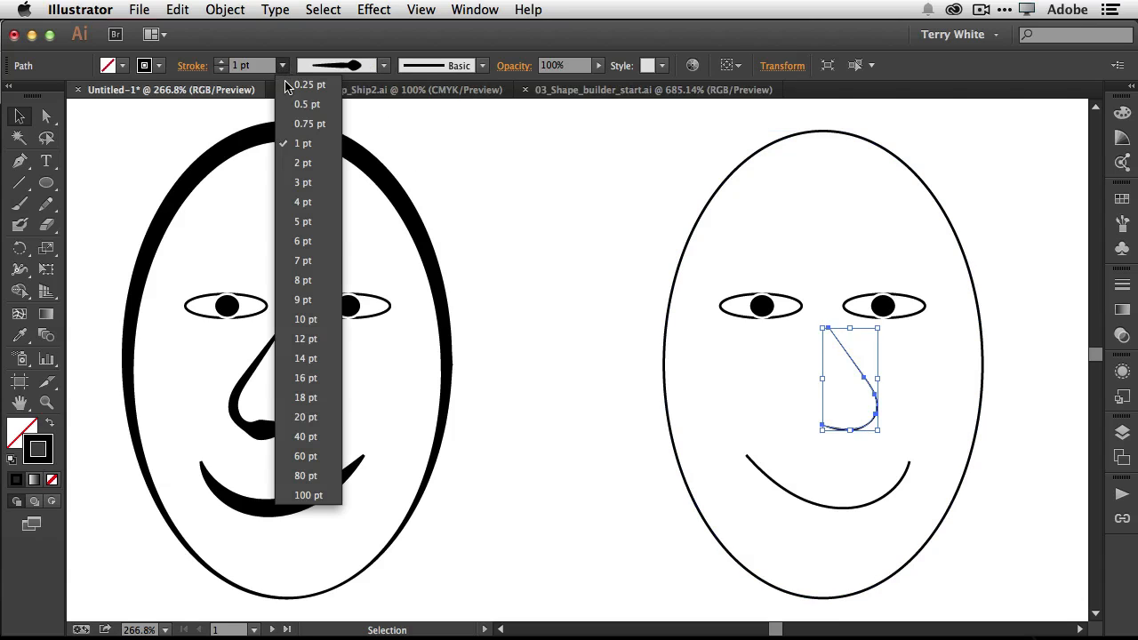
left_click(303, 221)
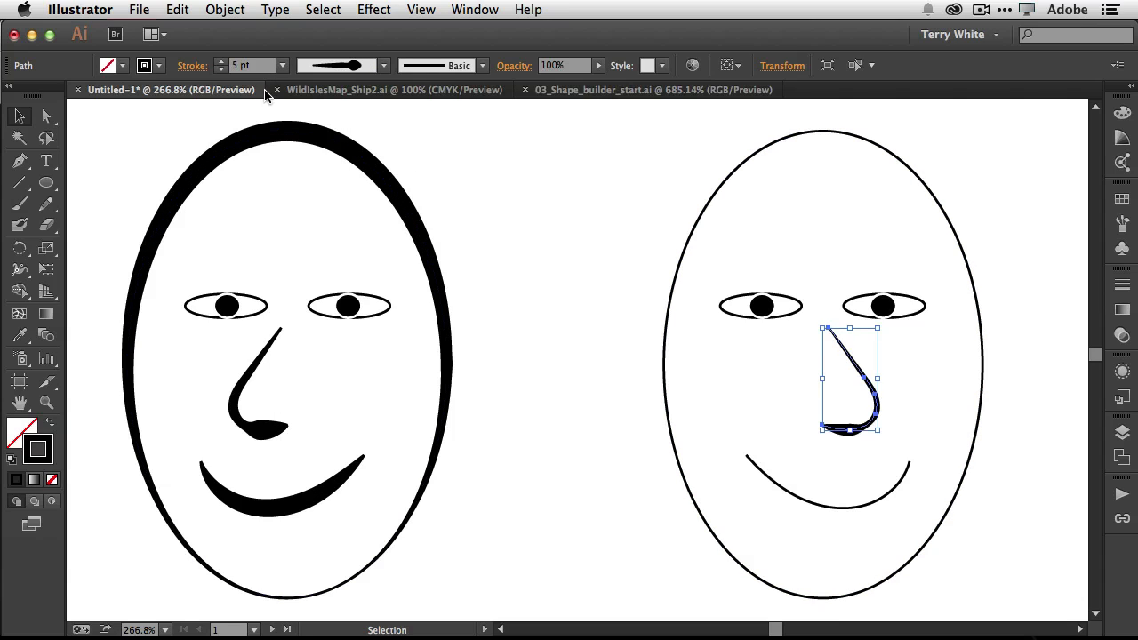
left_click(282, 65)
left_click(302, 264)
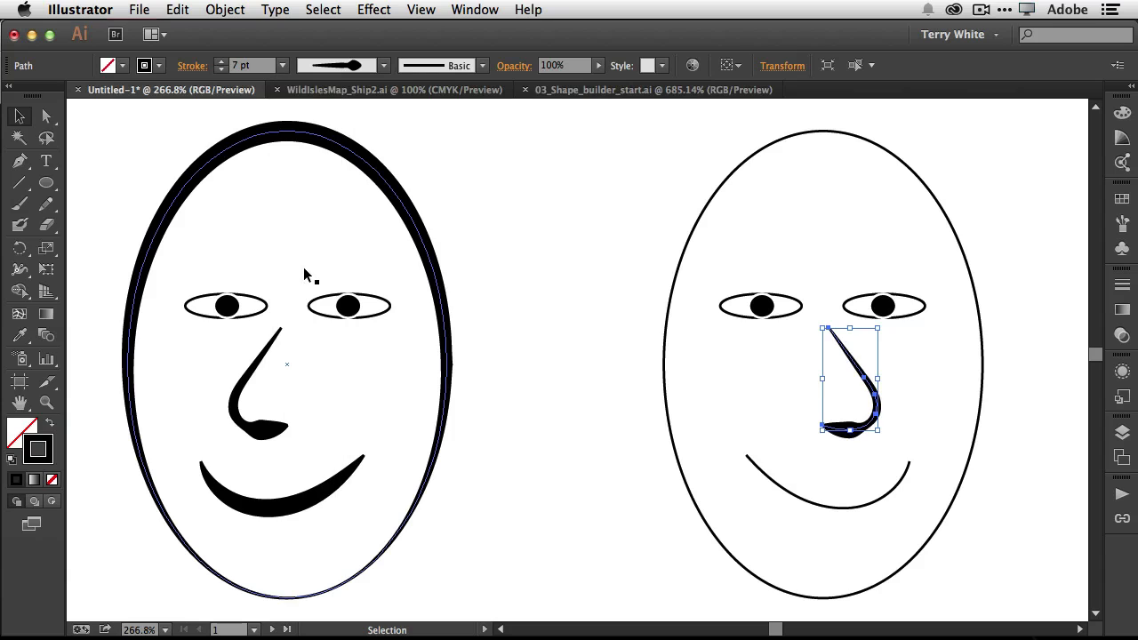
left_click(720, 383)
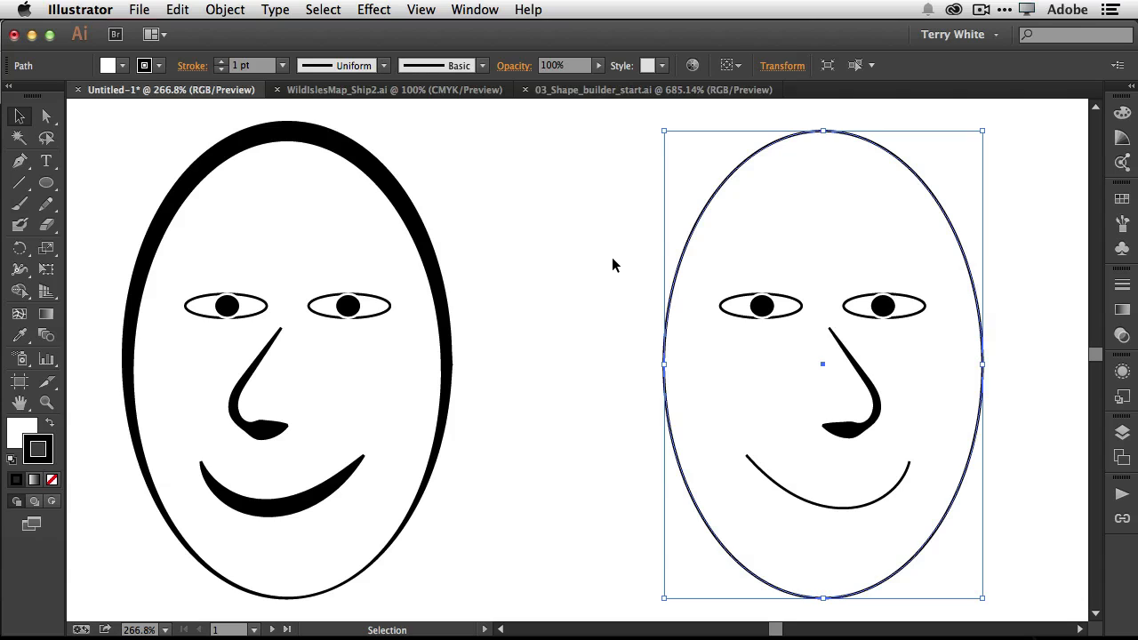
- Try Width Profile 5 and the half-dome profile on the left face's outline, and settle on the double-bulge width profile
left_click(311, 133)
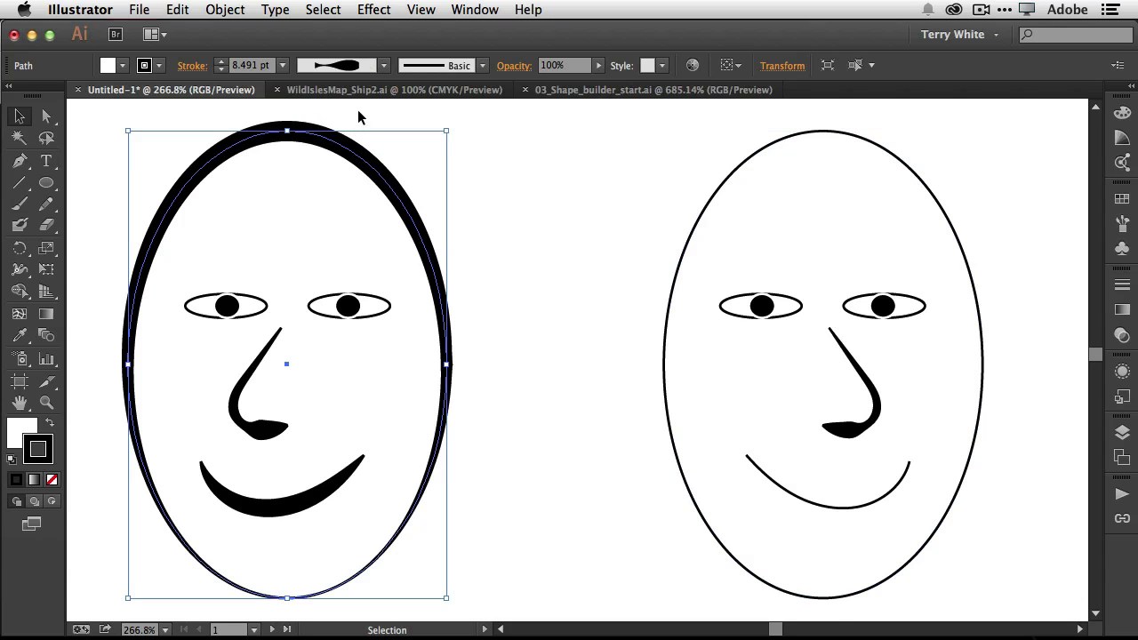
left_click(384, 65)
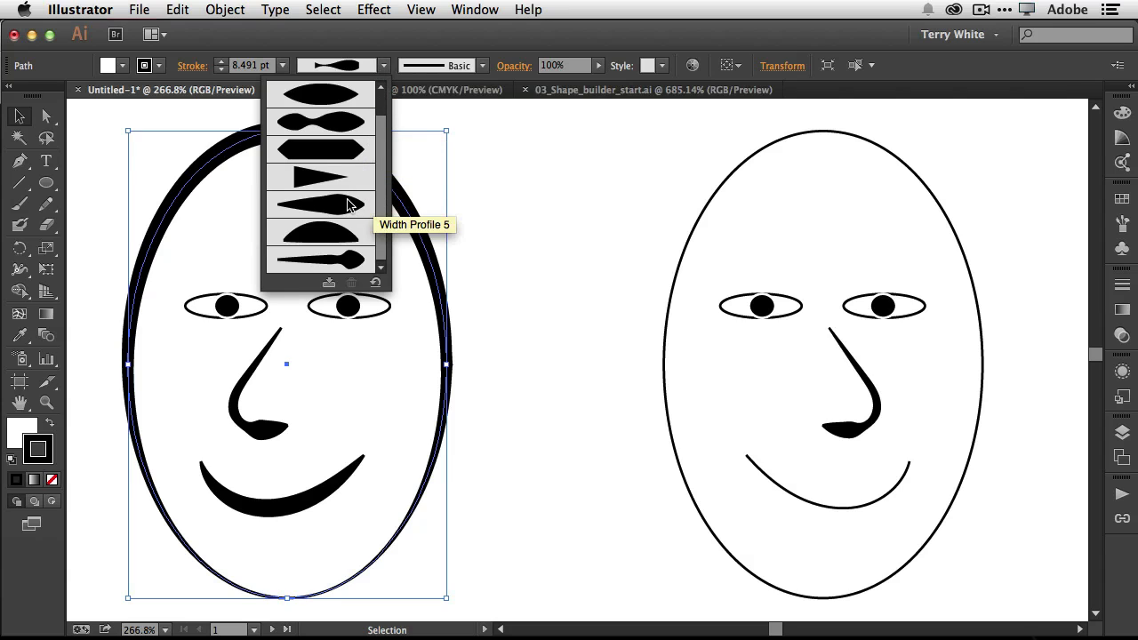
left_click(347, 205)
left_click(383, 71)
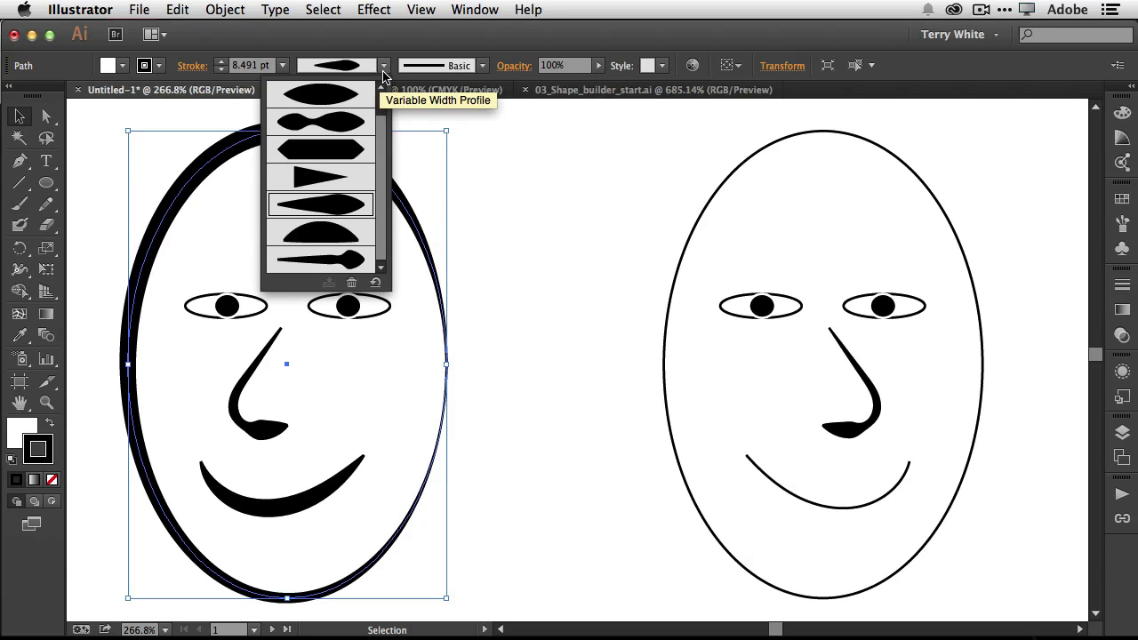
left_click(352, 230)
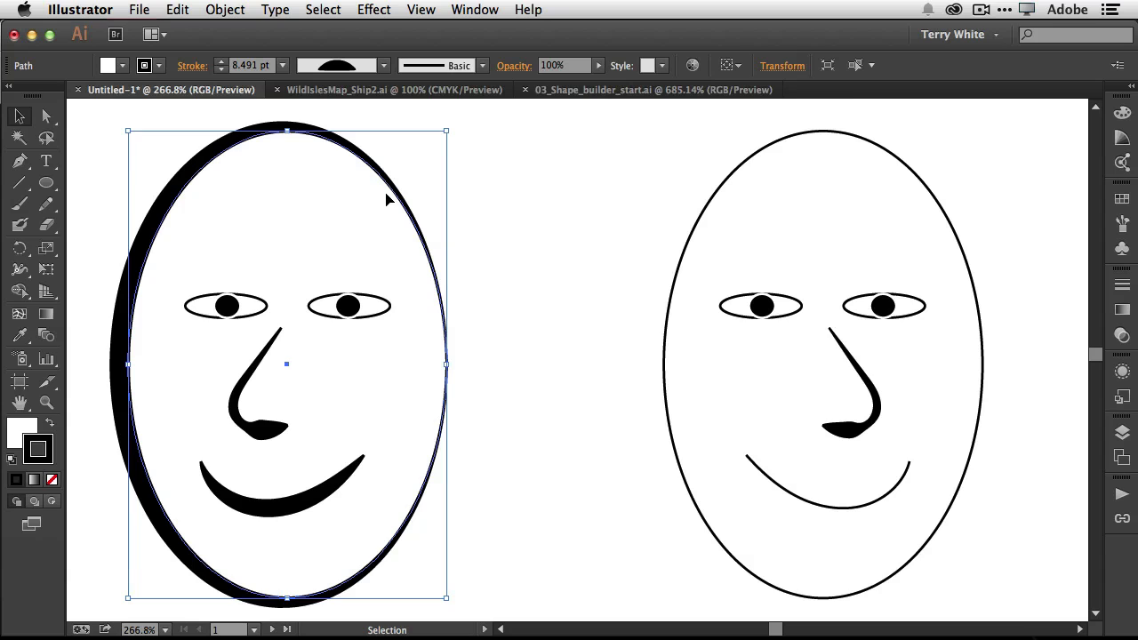
left_click(384, 65)
left_click(356, 123)
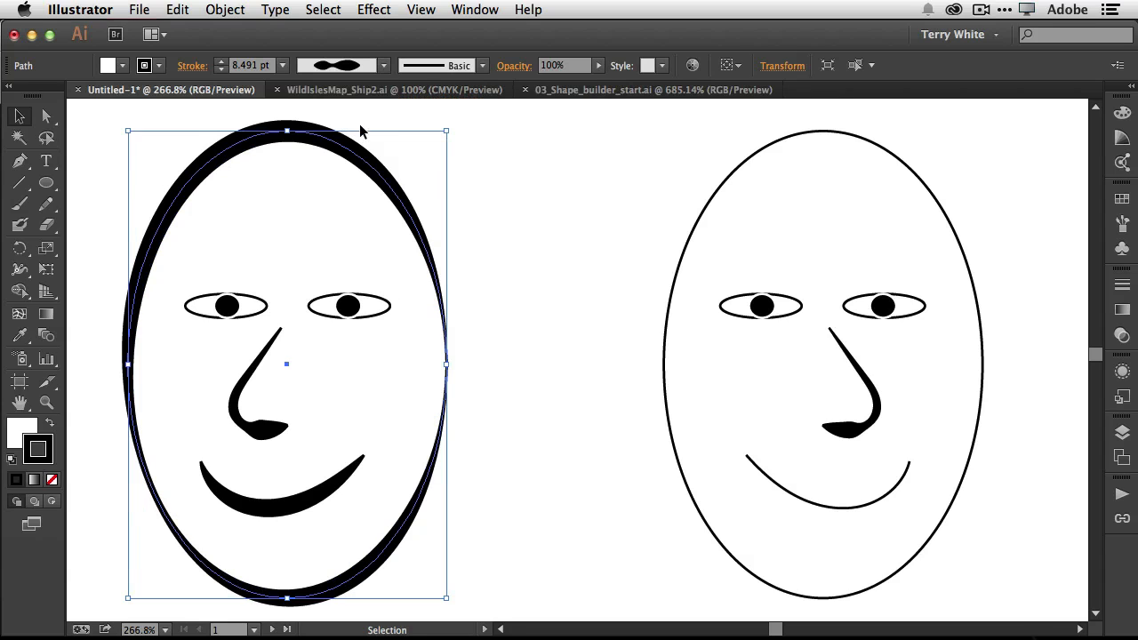
- Deselect the left face's outline and switch to the WildIslesMap_Ship2.ai document
left_click(491, 214)
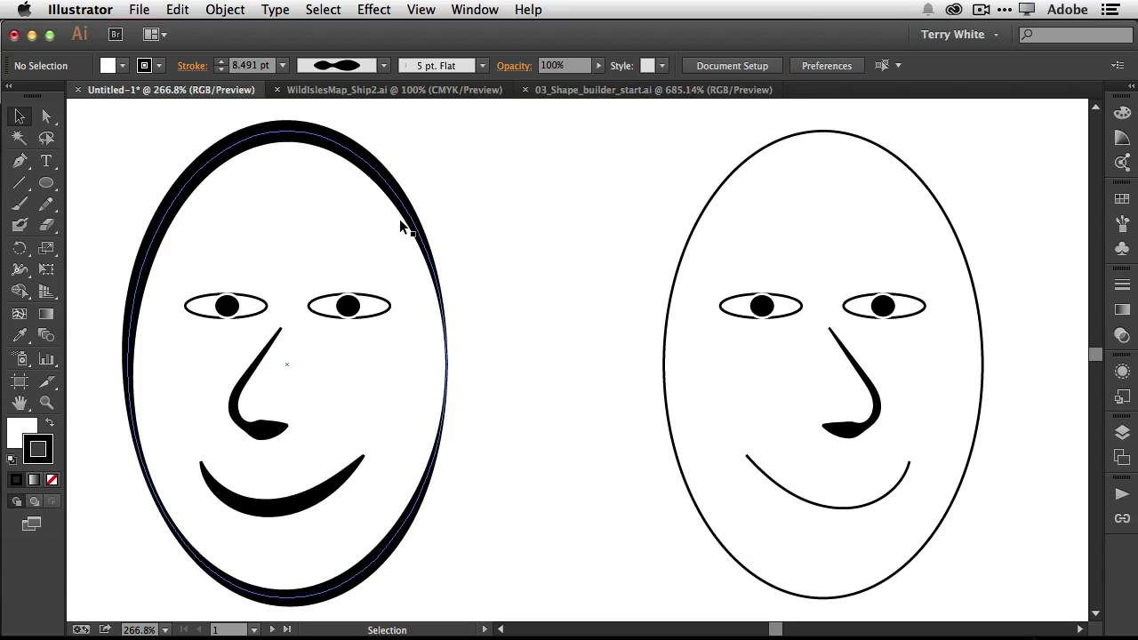
left_click(341, 91)
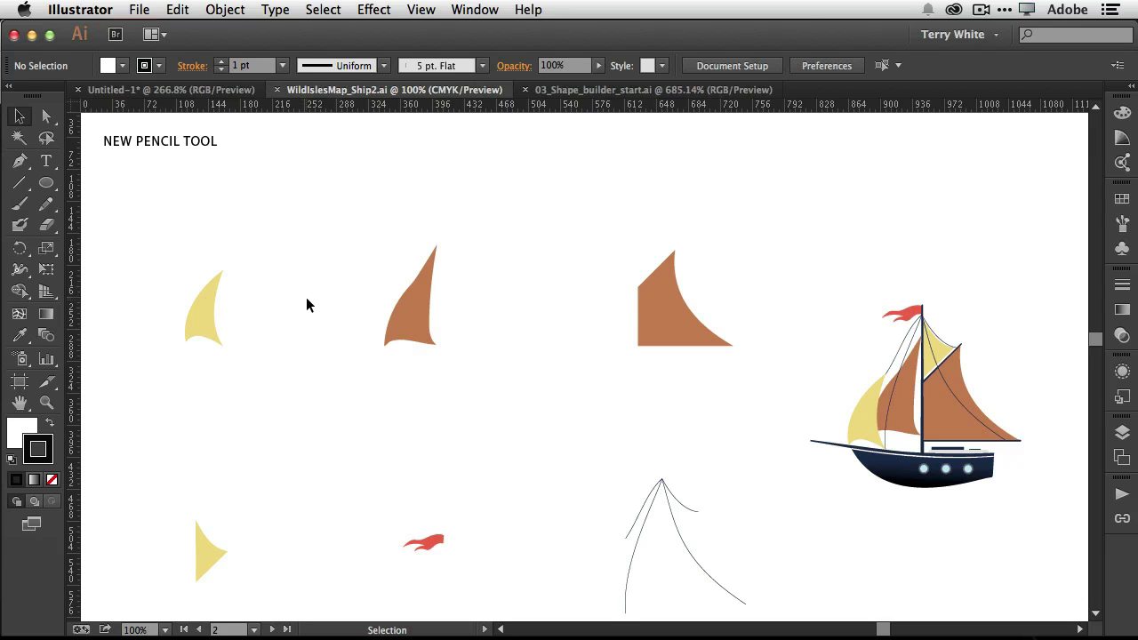
- Try the Pencil tool by drawing an open sail-shaped path between the yellow and brown sails, and delete it
left_click(47, 204)
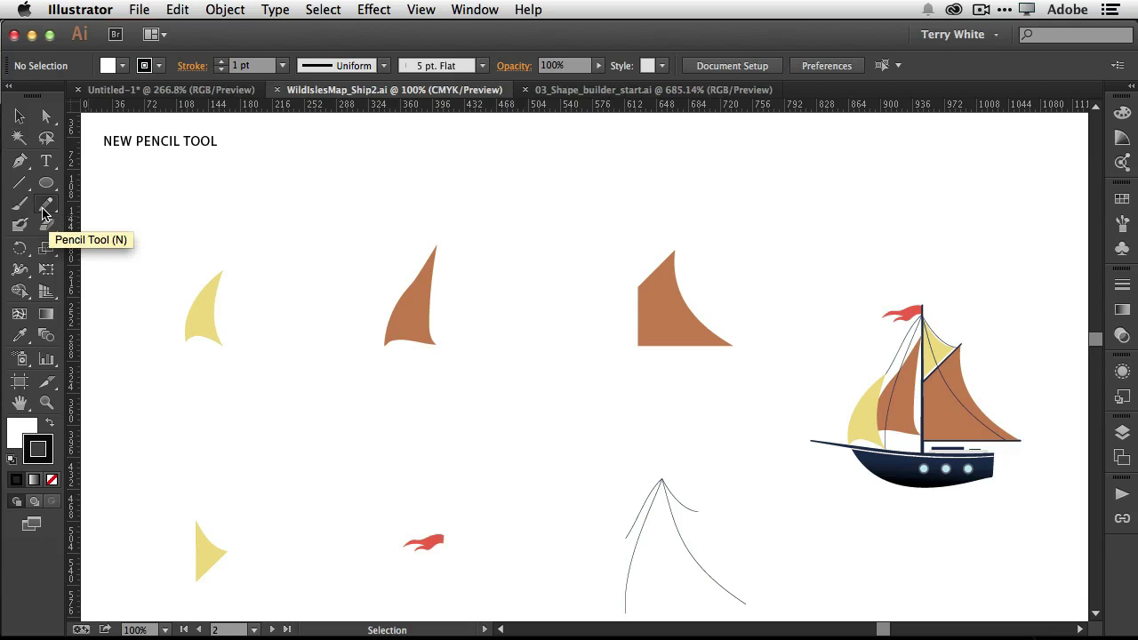
left_click(44, 208)
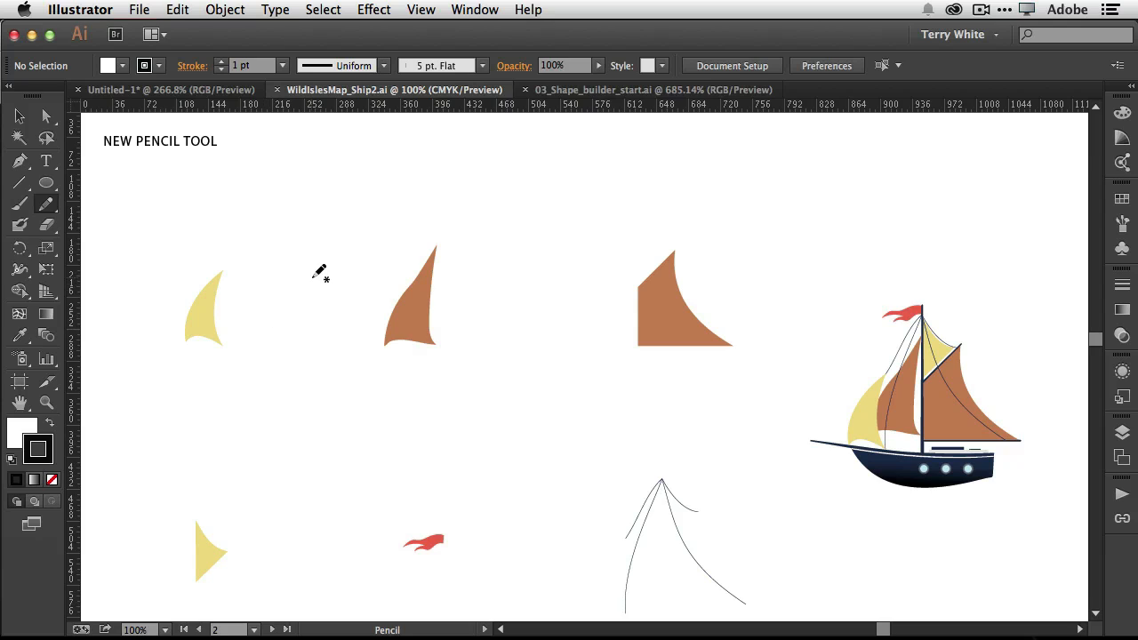
mouse_move(318, 276)
left_mouse_down()
mouse_move(276, 323)
mouse_move(273, 363)
mouse_move(287, 346)
mouse_move(328, 361)
left_mouse_up()
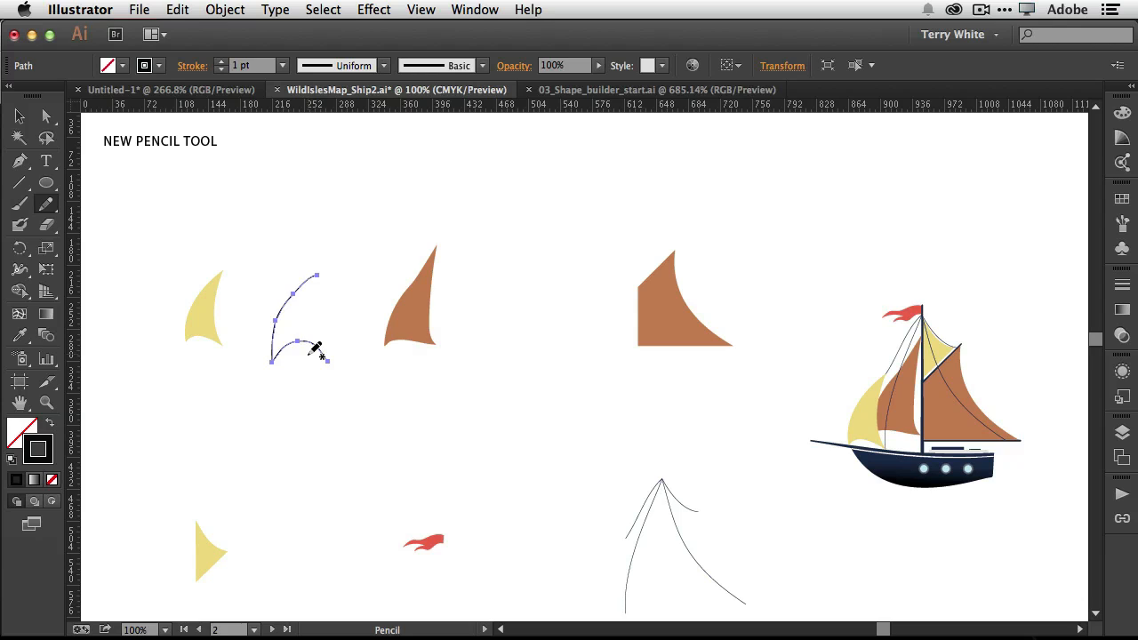
key("Delete")
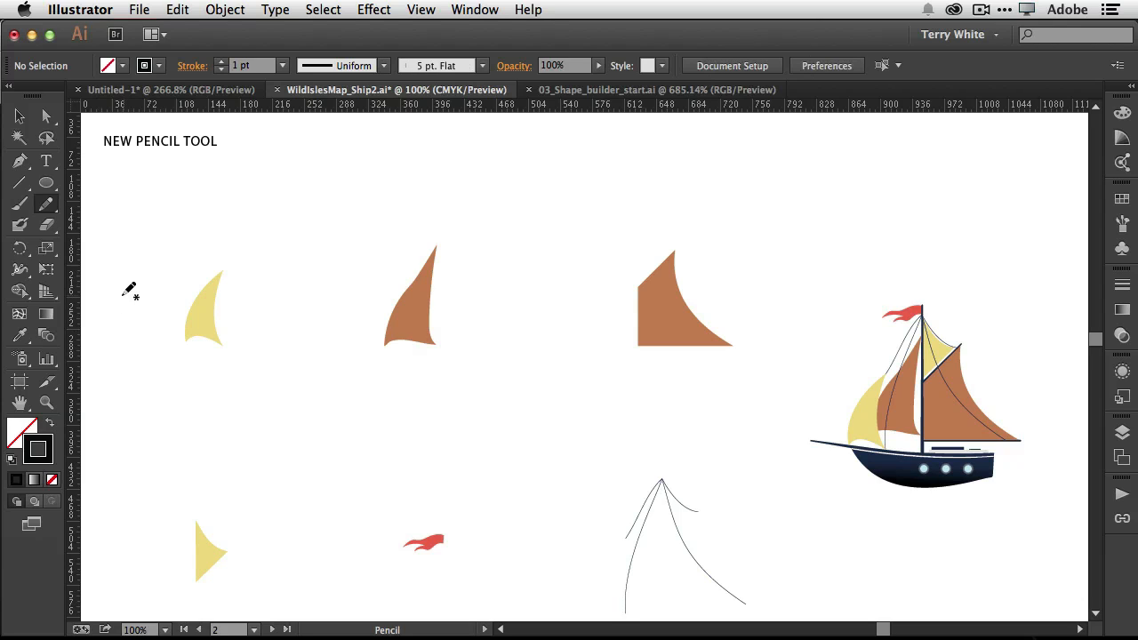
- Pick a yellow fill colour (F1EA42) and set the Pencil tool's fidelity fully to Smooth
left_click(23, 433)
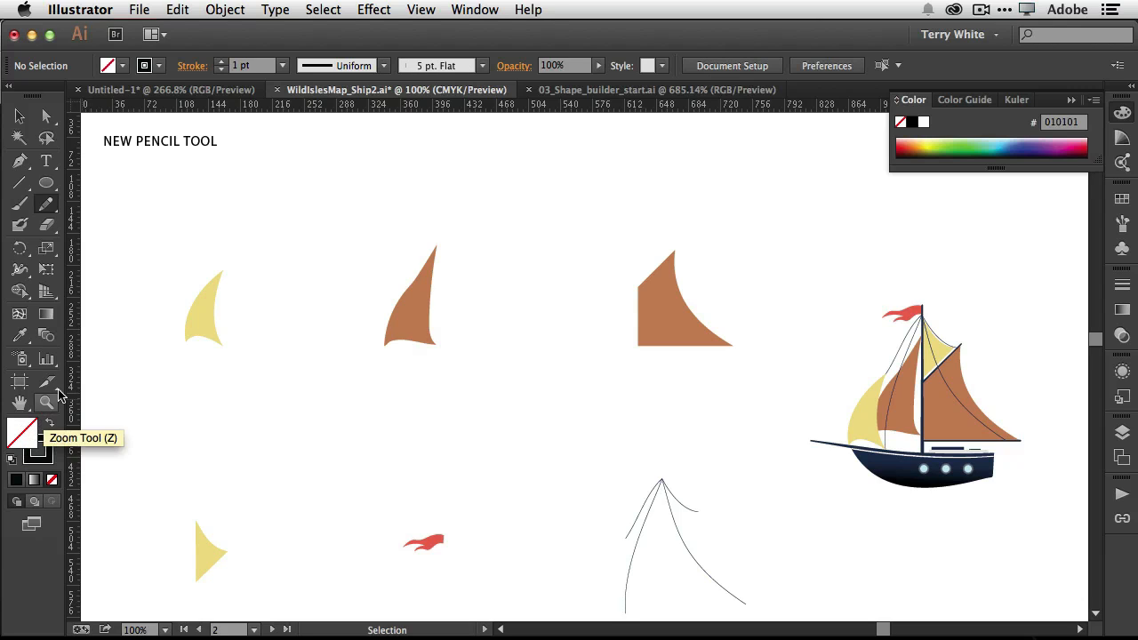
left_click(930, 145)
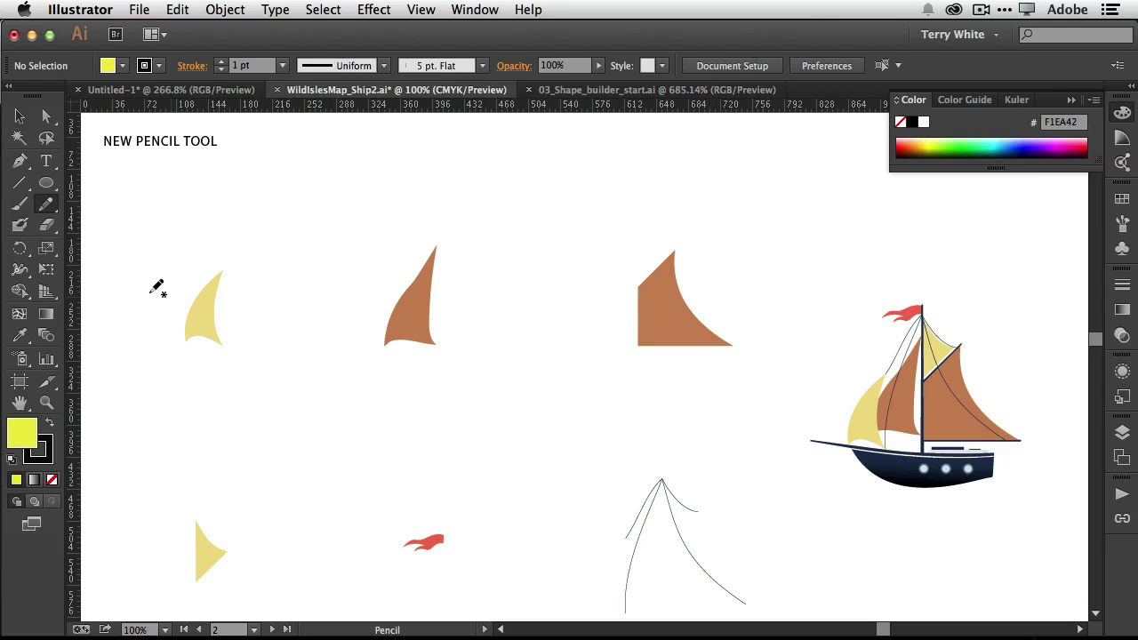
double_click(47, 205)
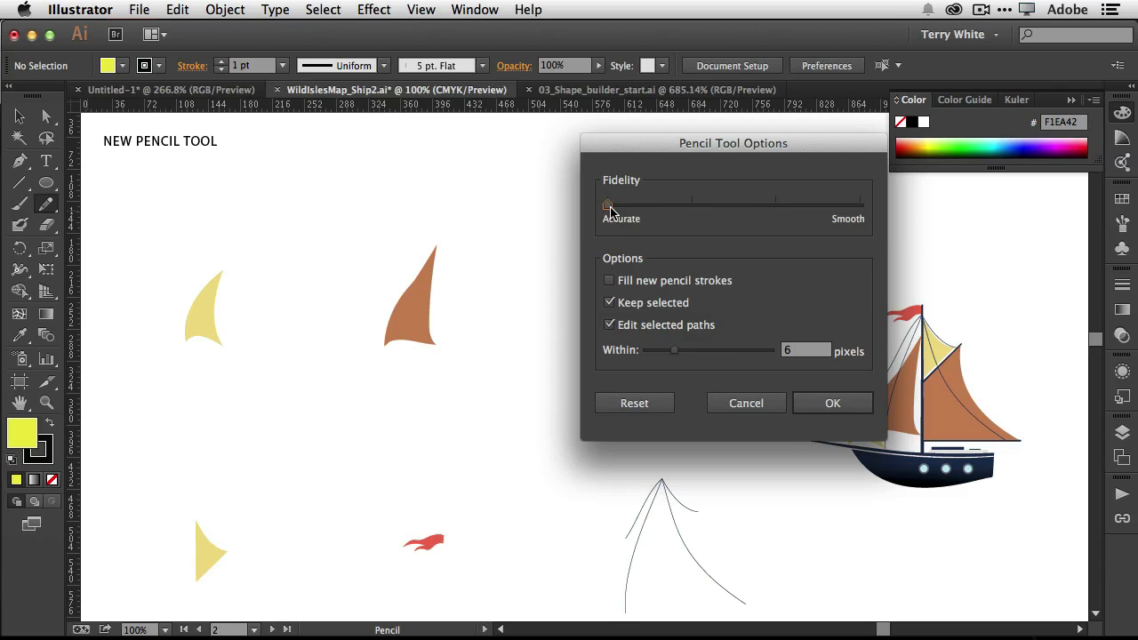
left_click_drag(621, 212, 875, 215)
left_click(830, 406)
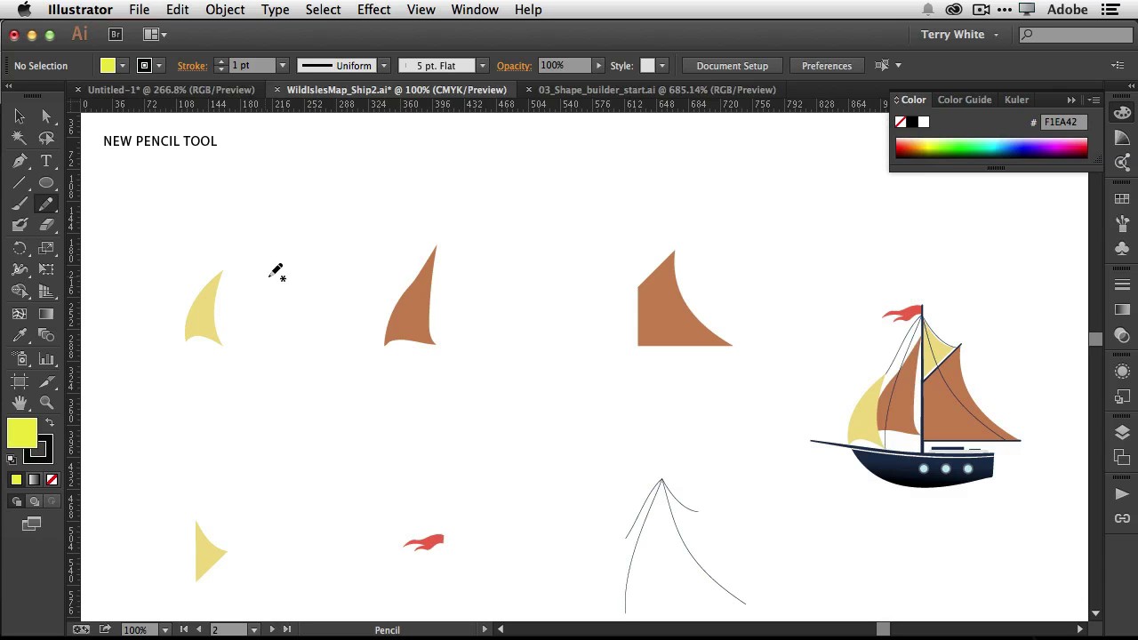
- Draw a smooth sail-shaped pencil path beside the pale yellow sail and fill it with that sail's colour using the Eyedropper
mouse_move(301, 261)
left_mouse_down()
mouse_move(258, 309)
mouse_move(251, 347)
mouse_move(297, 321)
mouse_move(317, 346)
left_mouse_up()
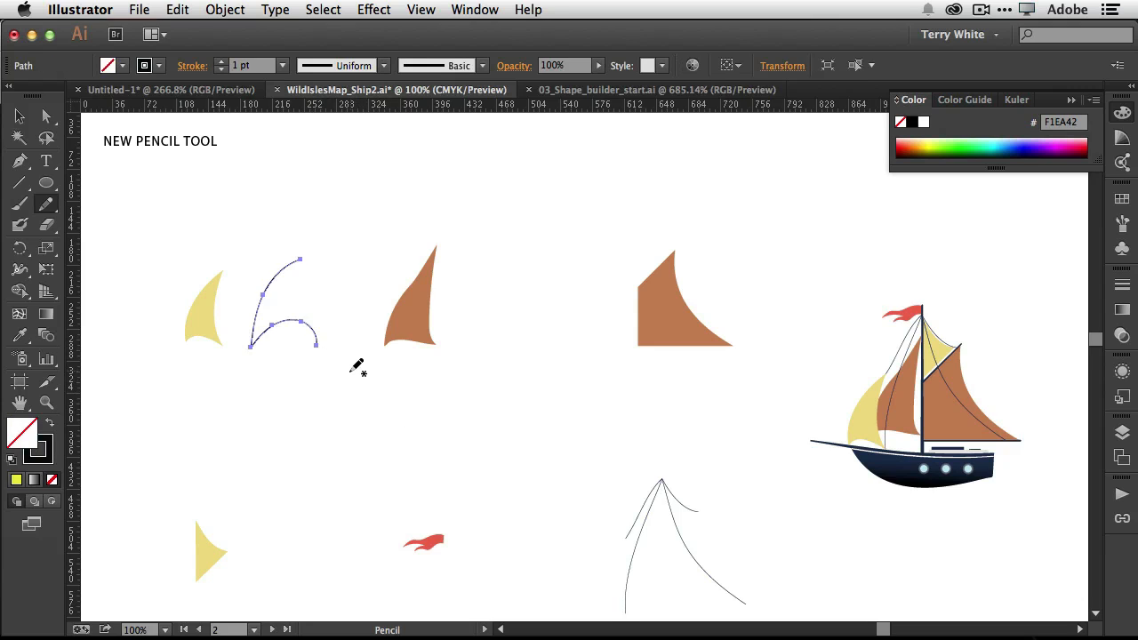
left_click(940, 140)
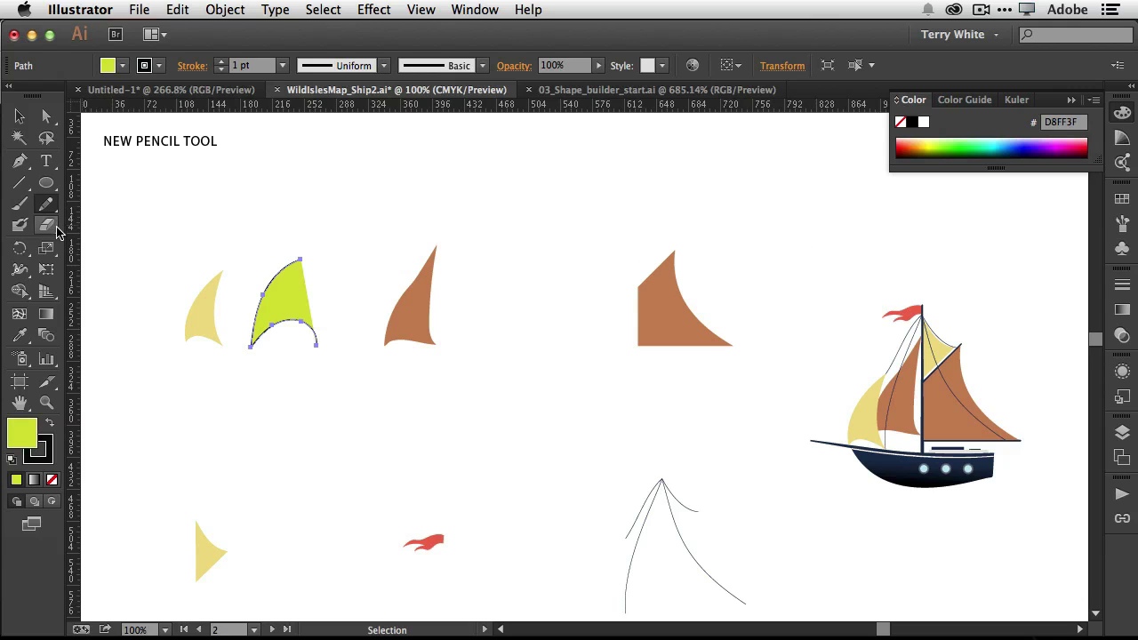
key("i")
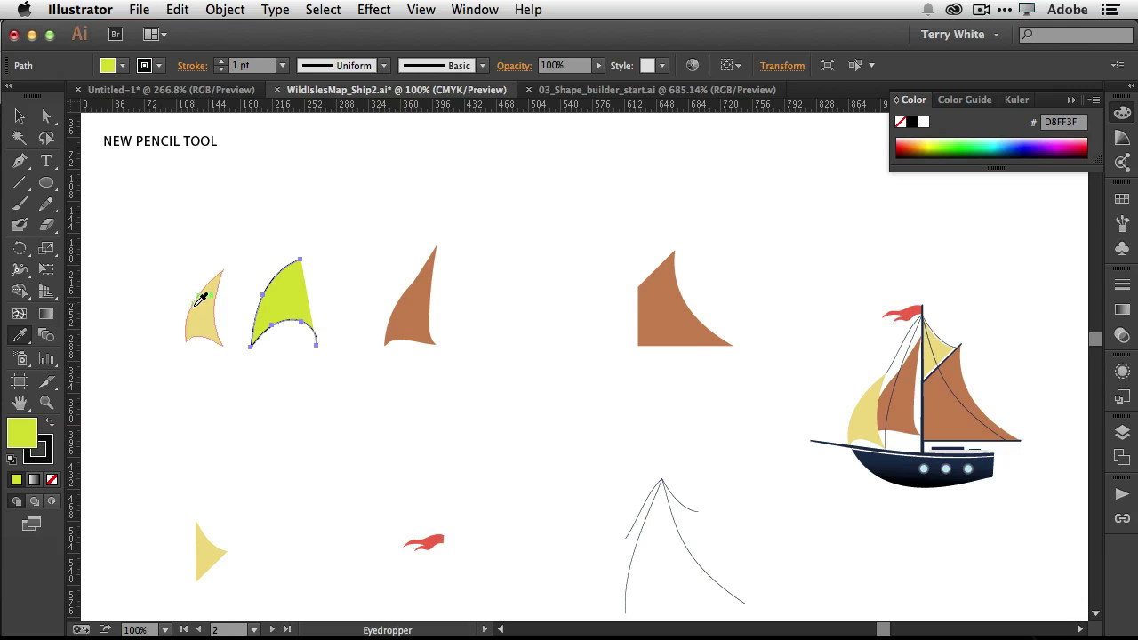
left_click(201, 311)
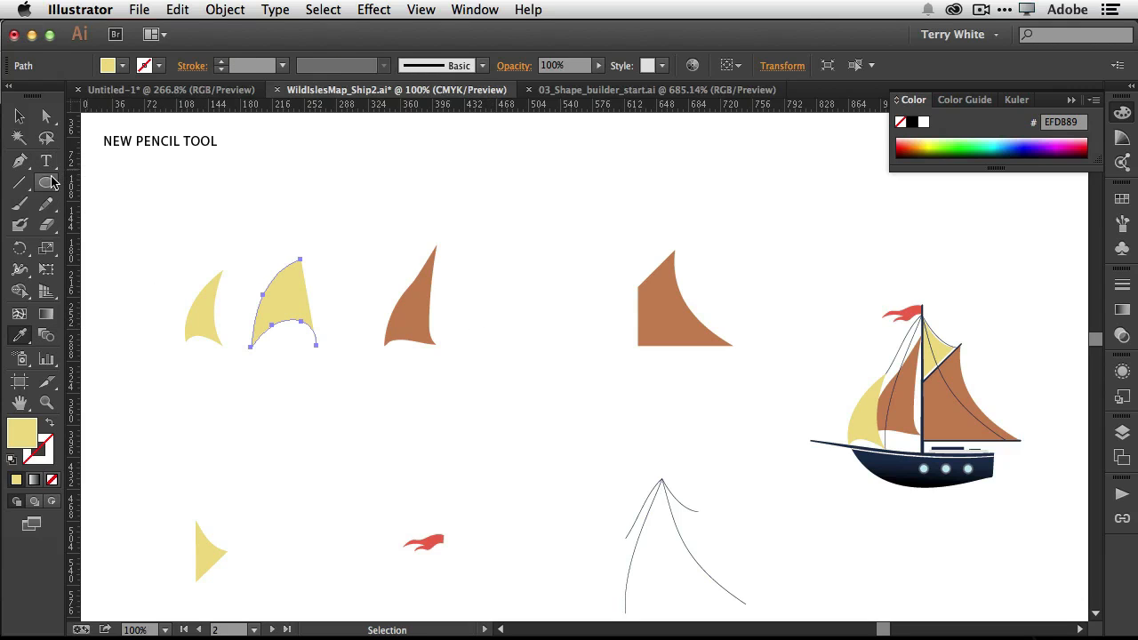
- Draw a wavy pencil path below the brown sails and an S-shaped one between them, and give the S-shaped path a black stroke
left_click(46, 203)
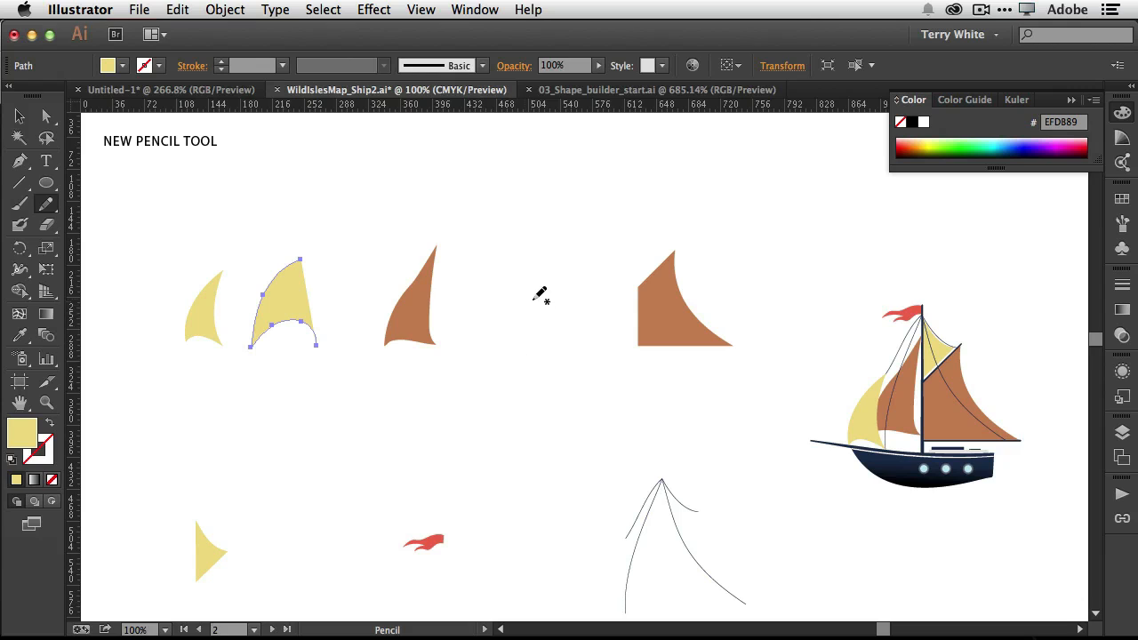
mouse_move(347, 460)
left_mouse_down()
mouse_move(520, 392)
mouse_move(620, 395)
left_mouse_up()
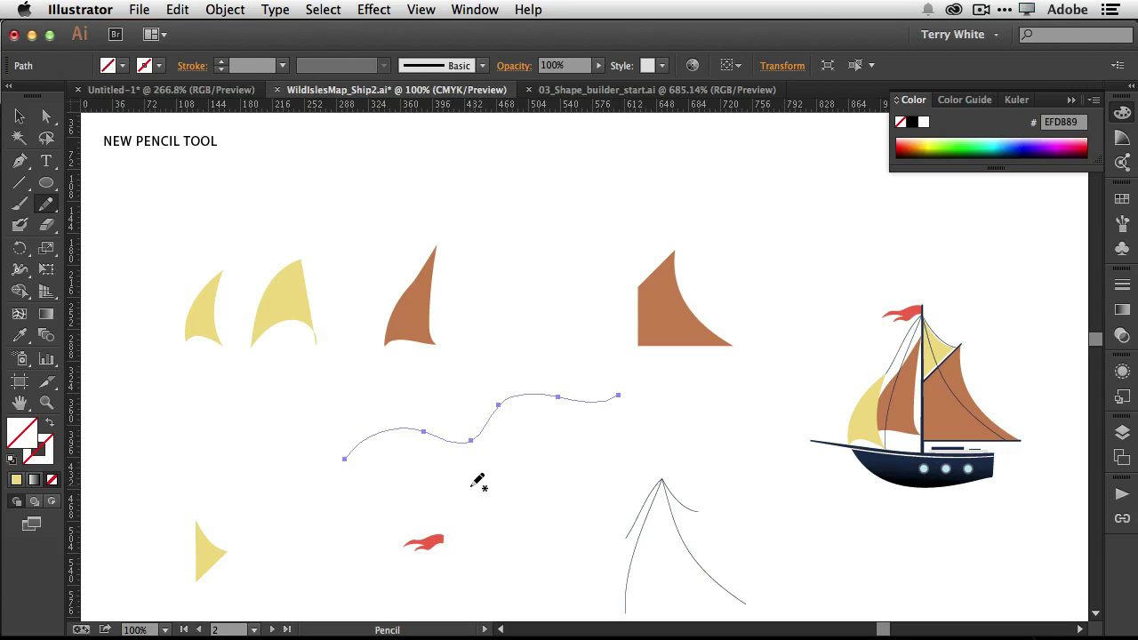
mouse_move(560, 243)
left_mouse_down()
mouse_move(516, 276)
mouse_move(523, 368)
left_mouse_up()
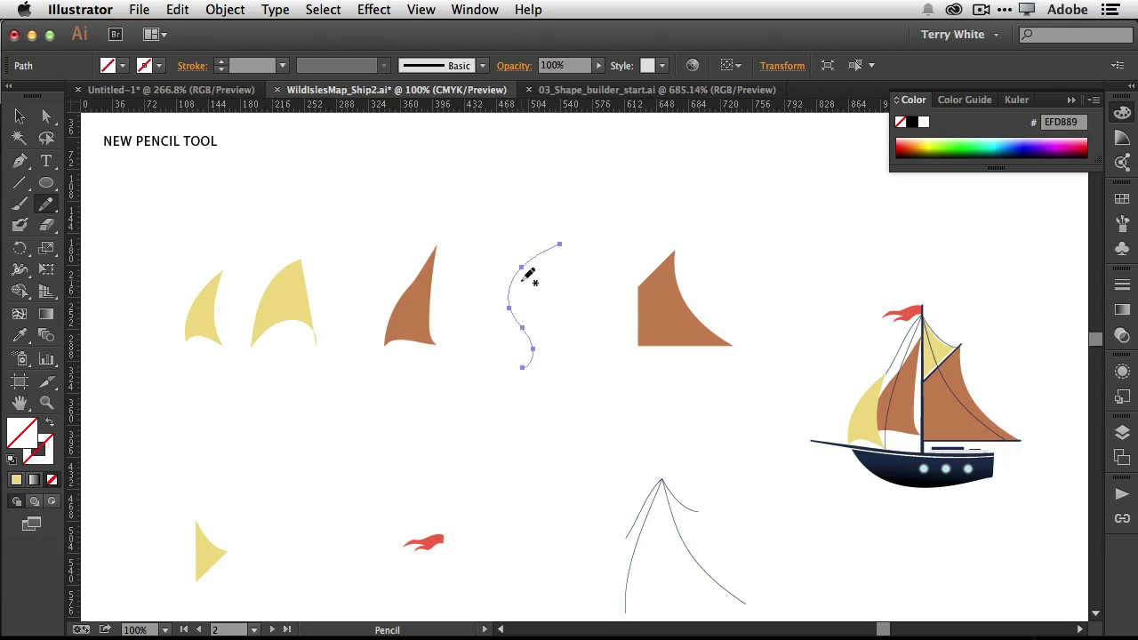
left_click(41, 460)
left_click(914, 124)
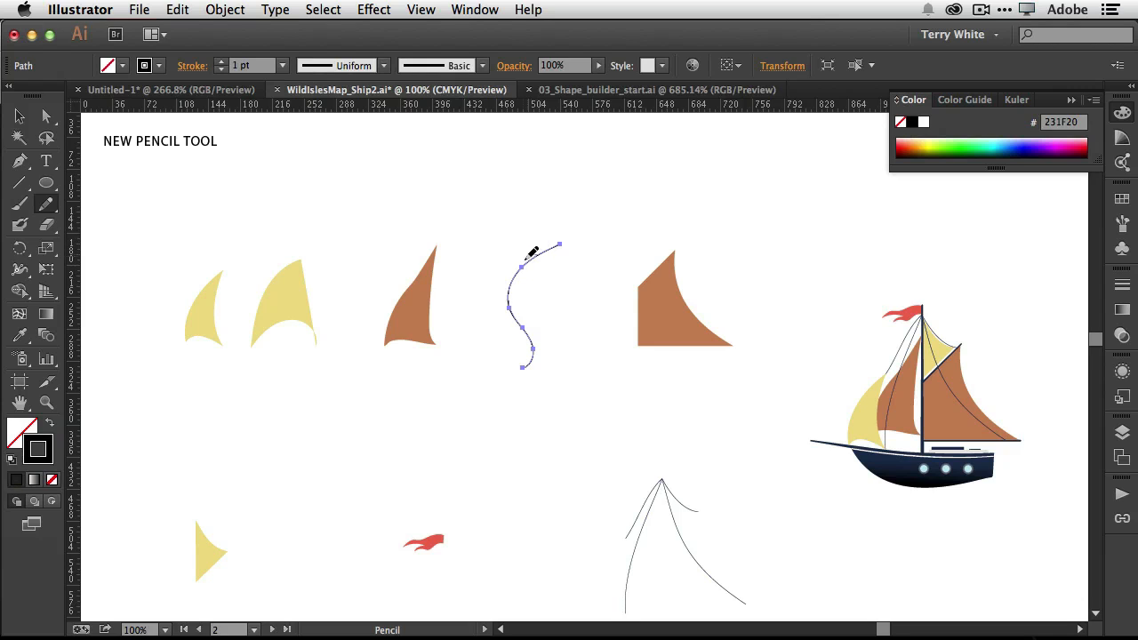
- Redraw the S-shaped path three times with the Pencil tool, ending with a longer curve, and draw a second S-curve beside it
mouse_move(532, 254)
left_mouse_down()
mouse_move(499, 291)
mouse_move(495, 335)
mouse_move(512, 366)
left_mouse_up()
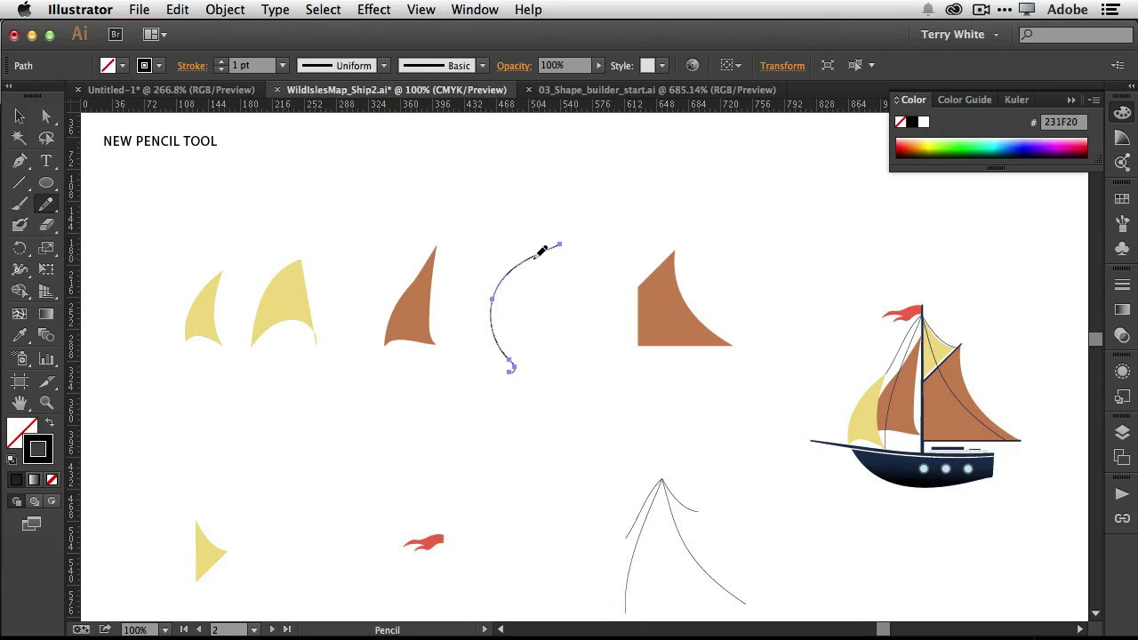
left_click_drag(537, 252, 517, 334)
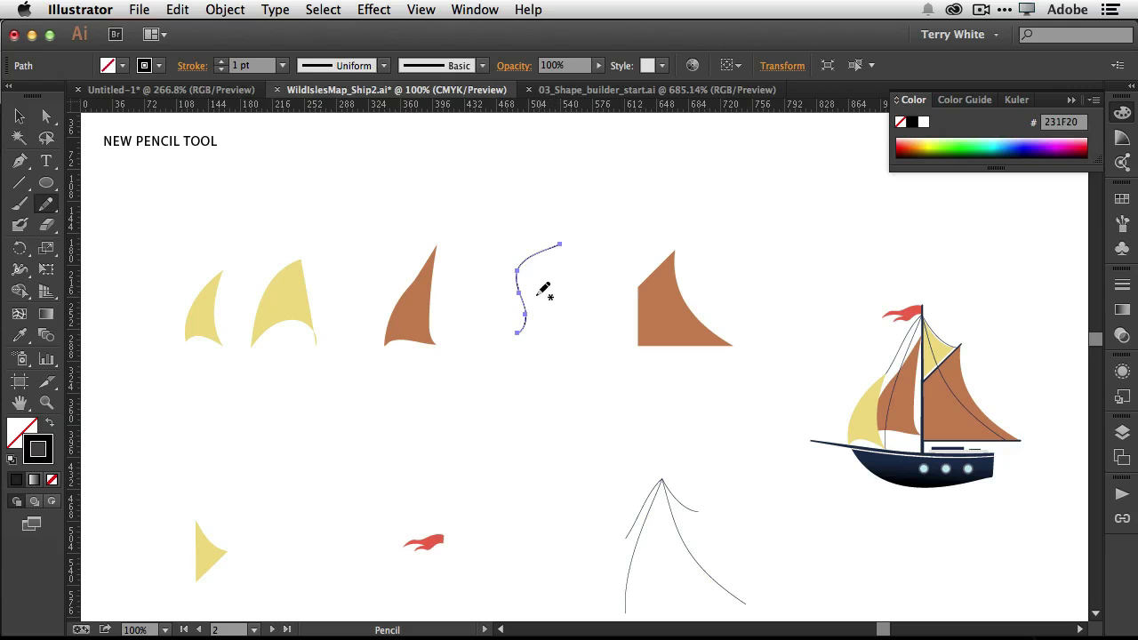
mouse_move(544, 249)
left_mouse_down()
mouse_move(487, 313)
mouse_move(460, 404)
left_mouse_up()
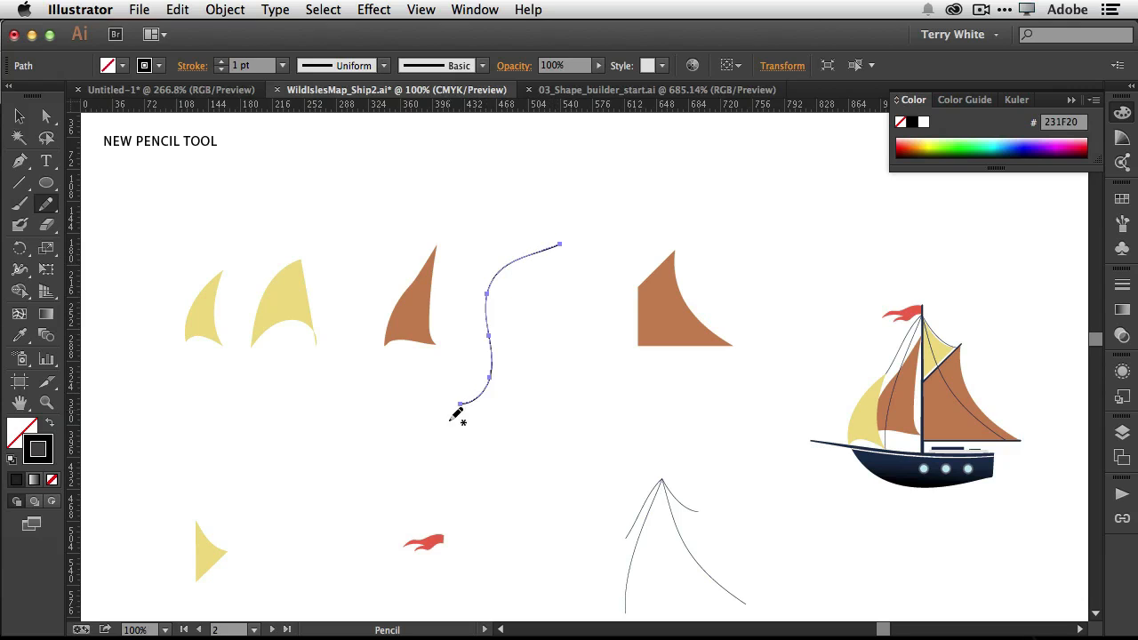
mouse_move(579, 281)
left_mouse_down()
mouse_move(537, 399)
mouse_move(463, 432)
left_mouse_up()
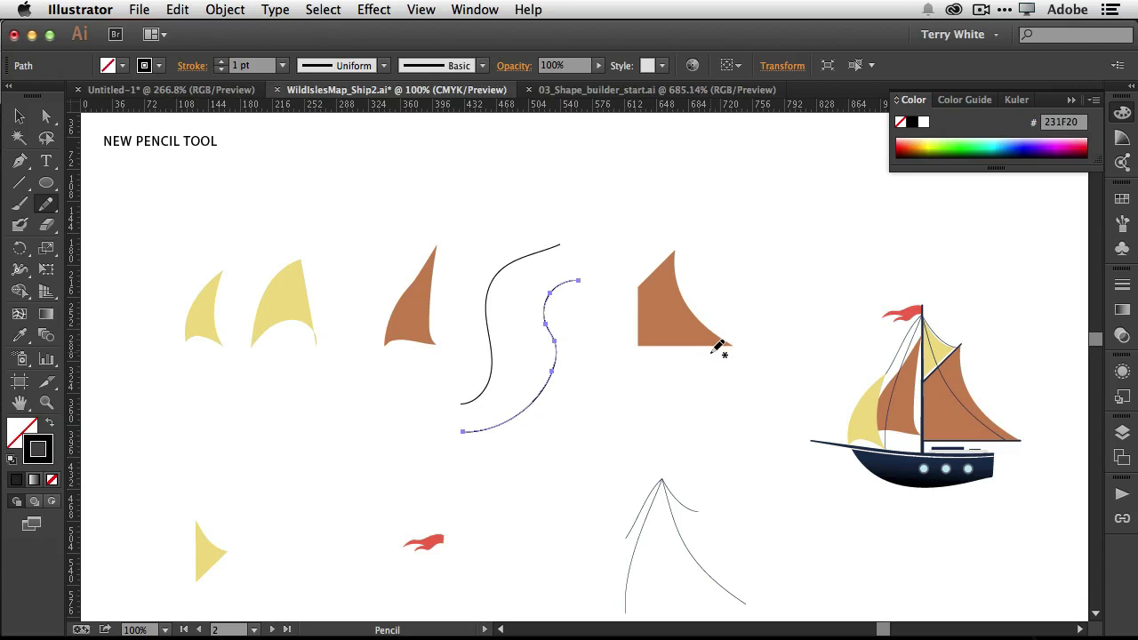
- Zoom in on the finished ship drawing and save this view under the name "Sailboat"
key("z")
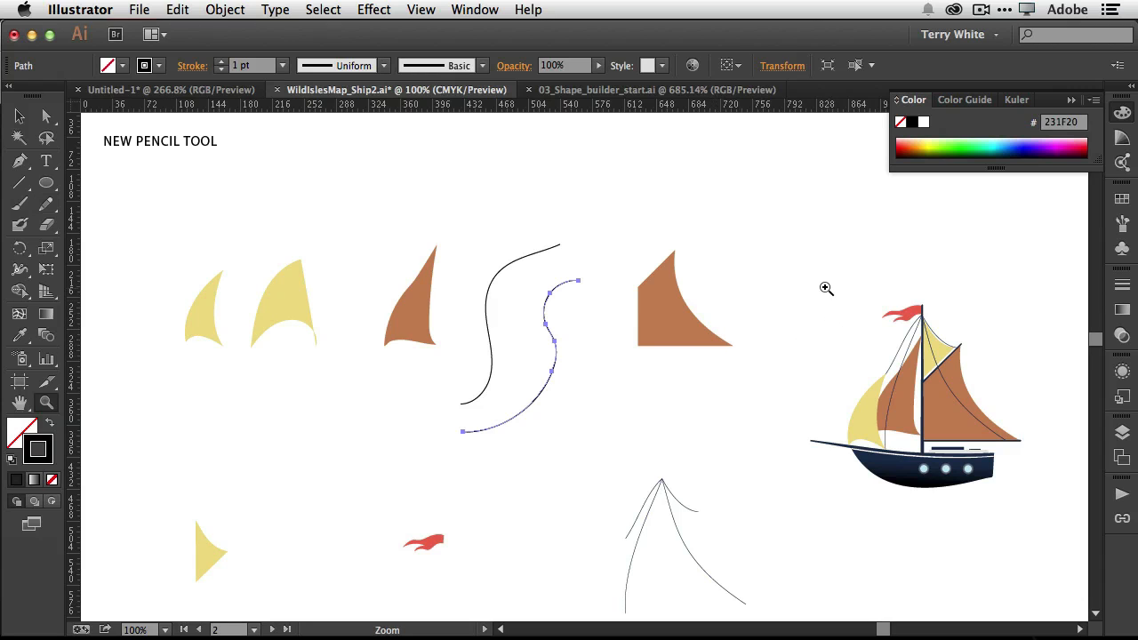
left_click_drag(811, 292, 1013, 510)
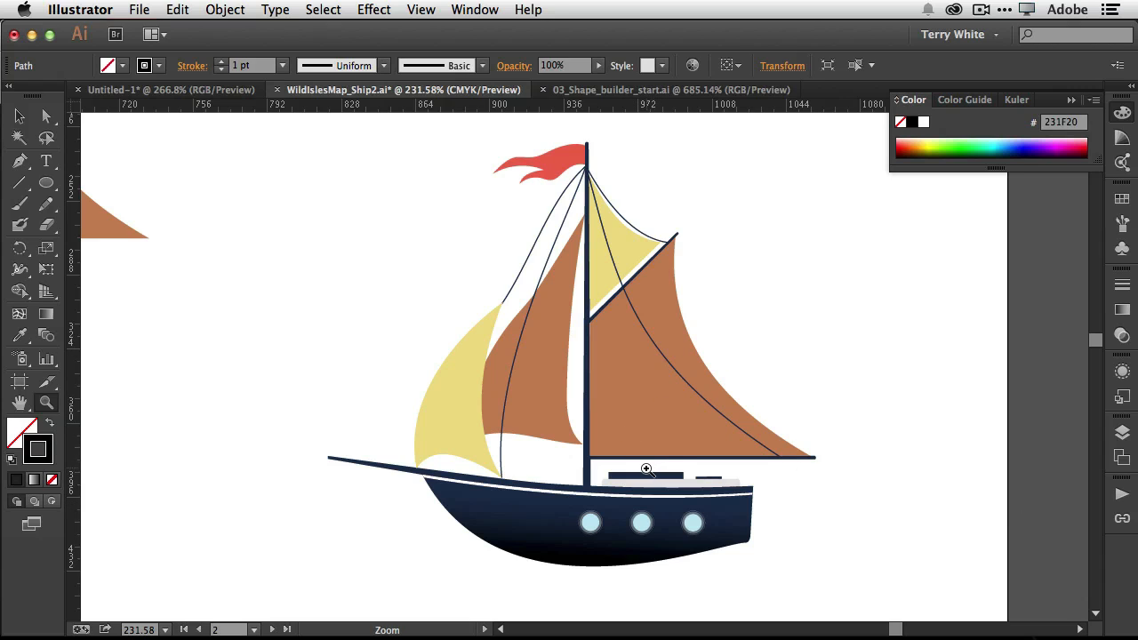
left_click(422, 11)
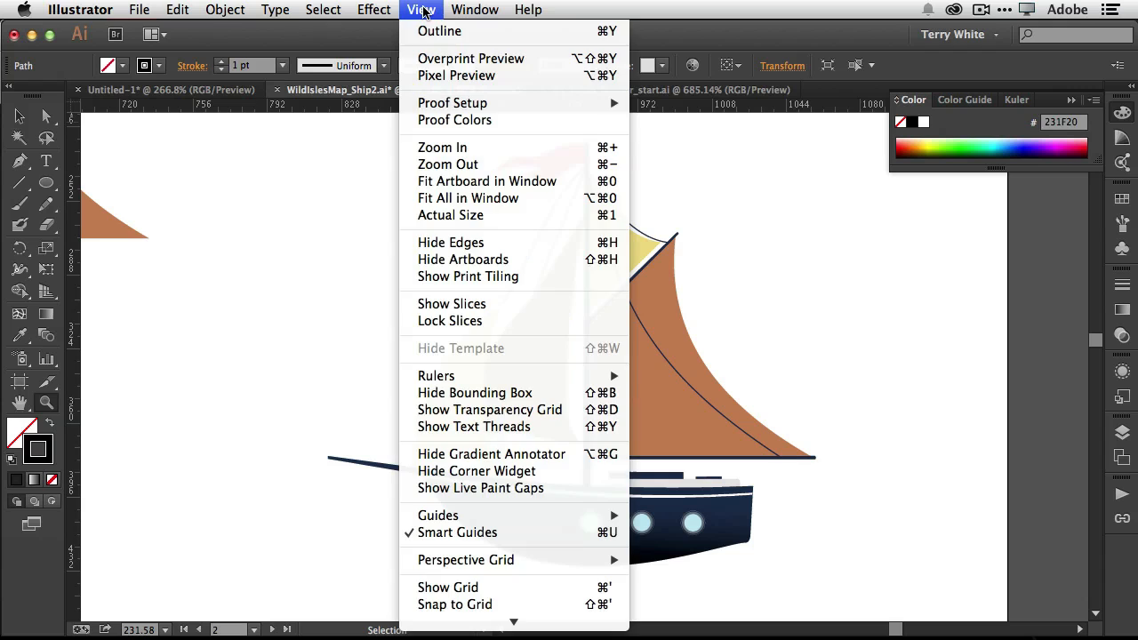
mouse_move(544, 635)
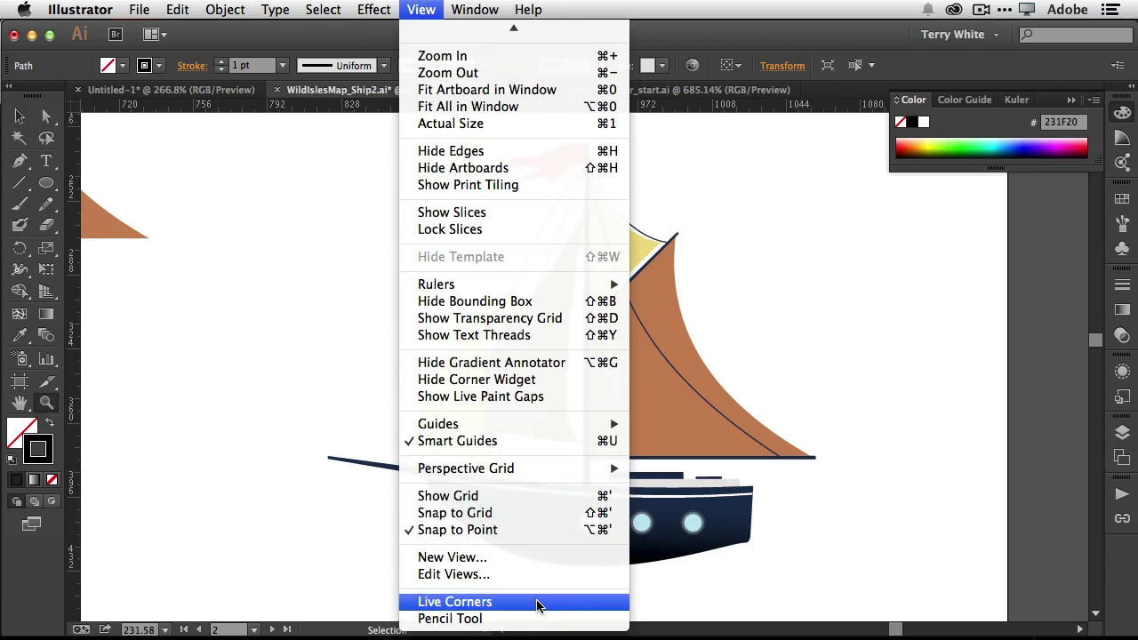
left_click(538, 557)
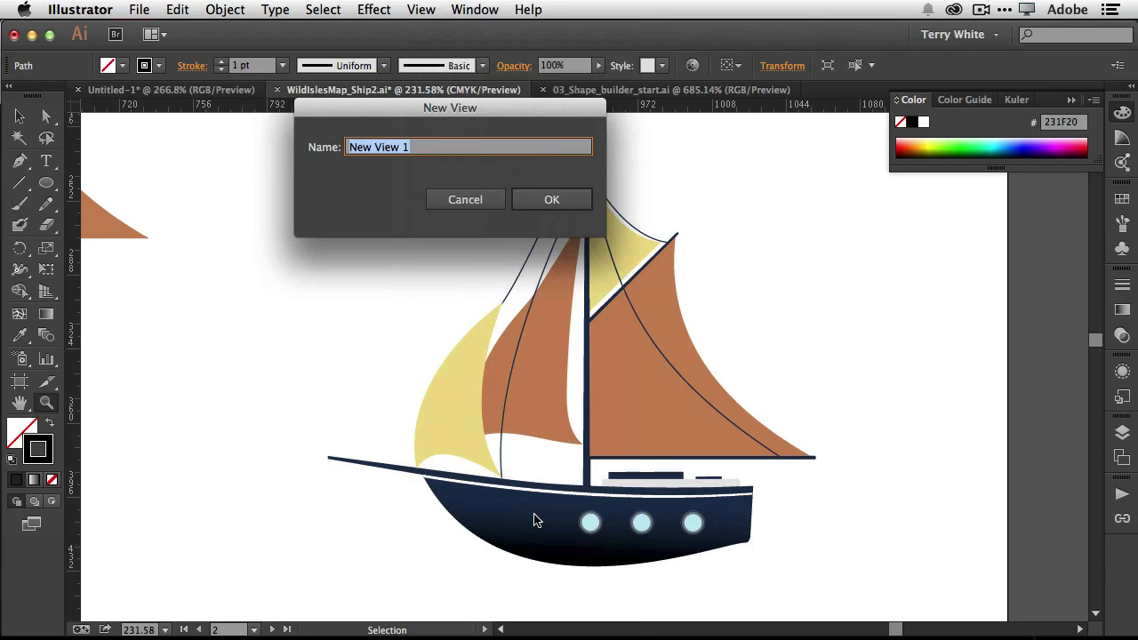
type("Sailboat")
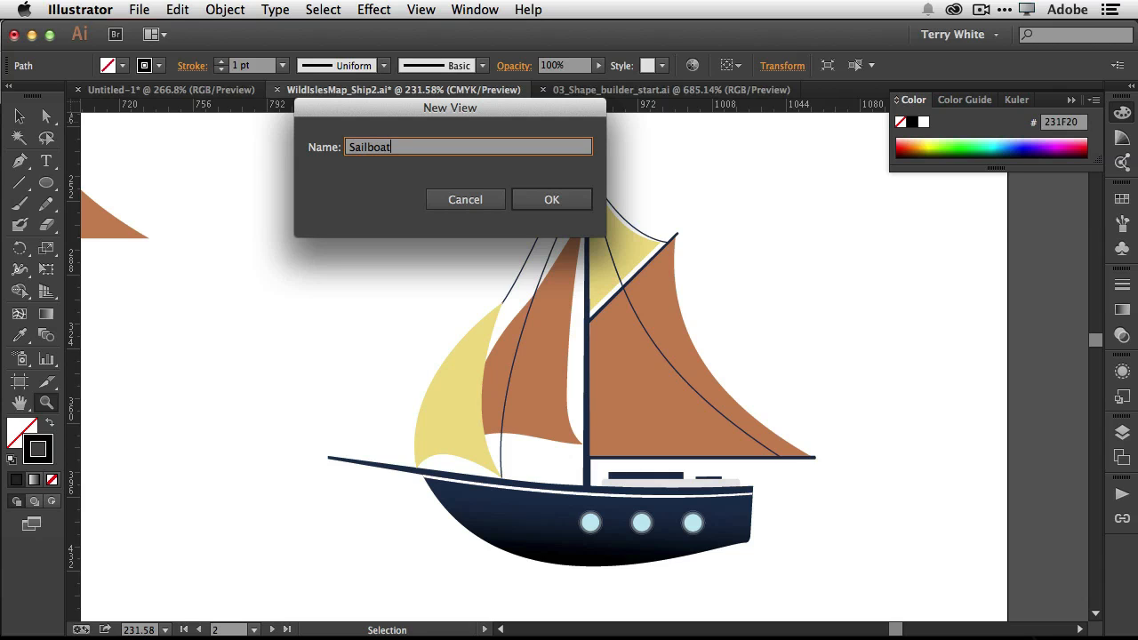
key("Return")
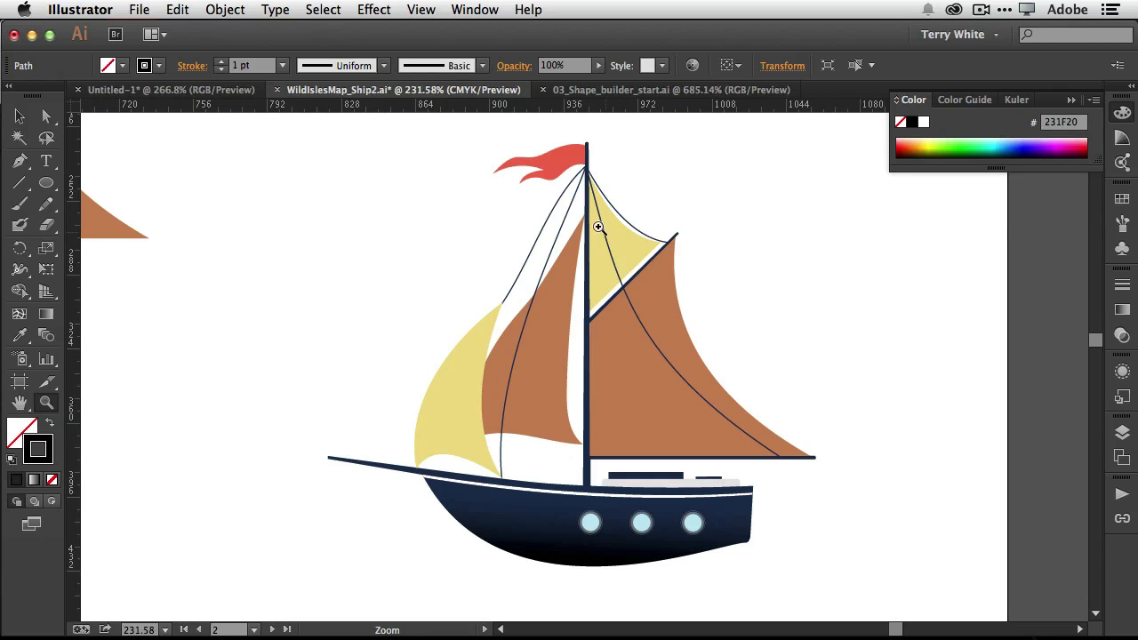
- Return to the saved "Pencil Tool" view
left_click(422, 10)
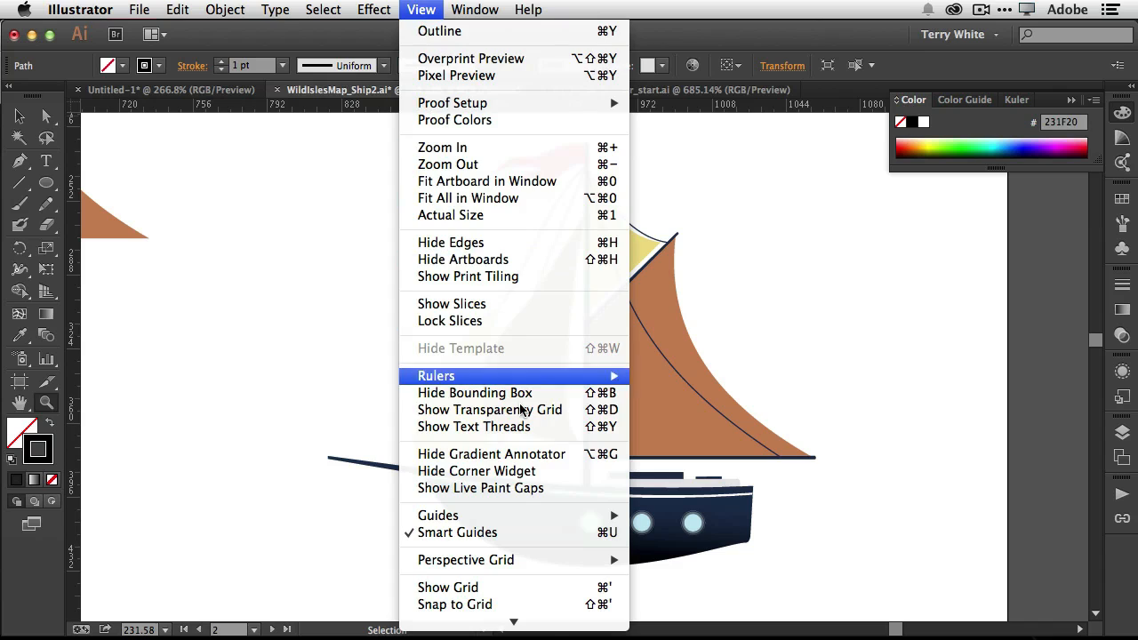
mouse_move(514, 622)
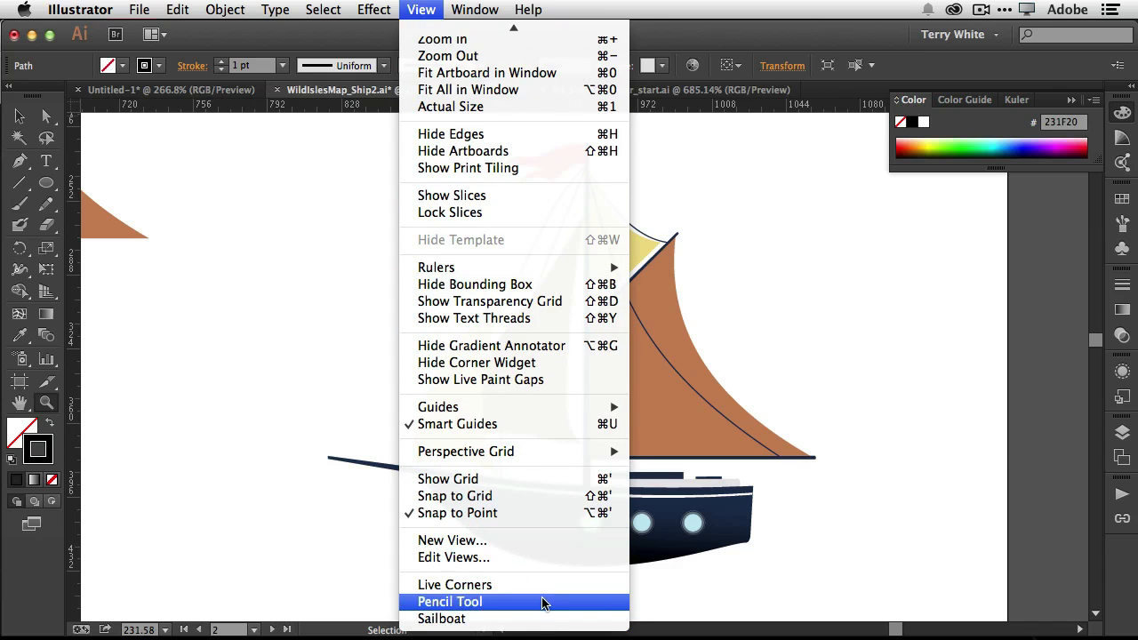
left_click(549, 602)
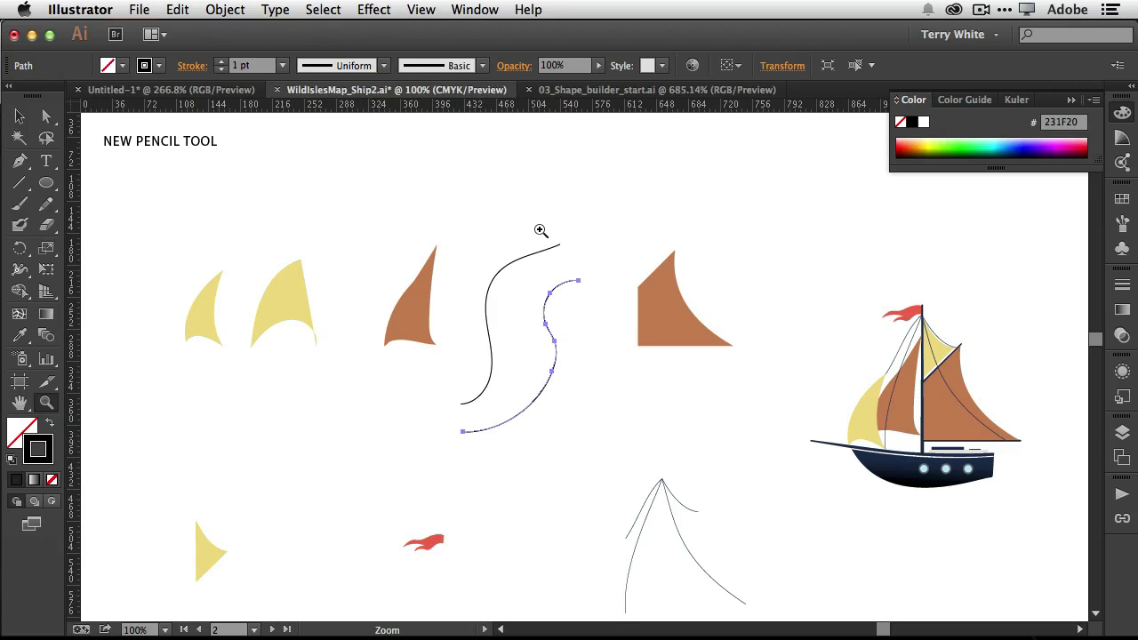
- Go to the saved "Live Corners" view of the ship document
left_click(475, 9)
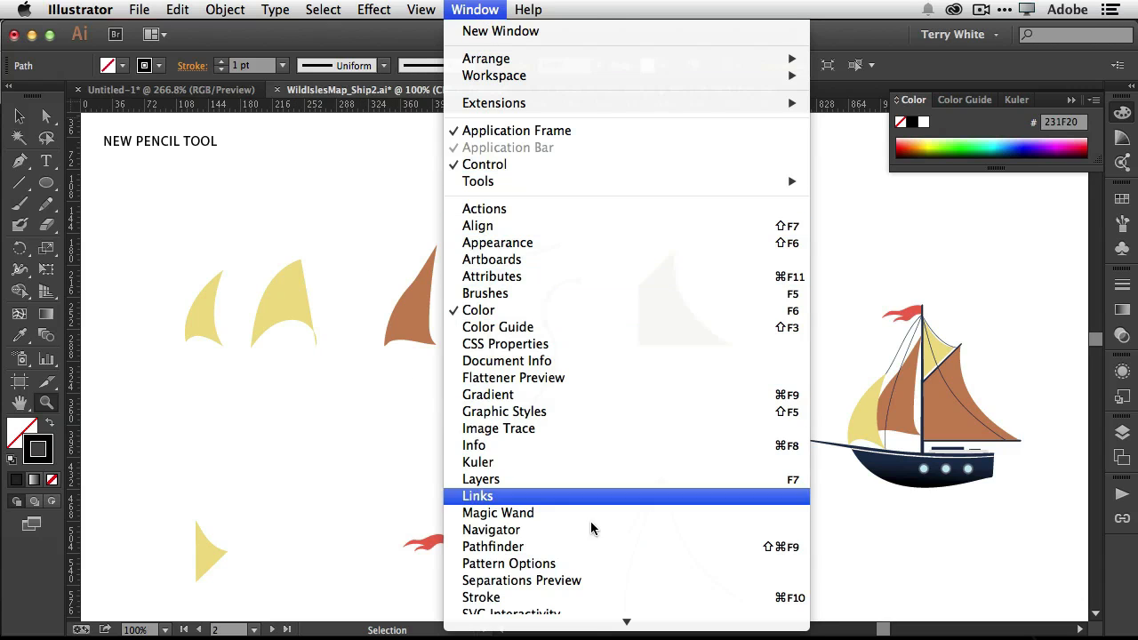
mouse_move(594, 635)
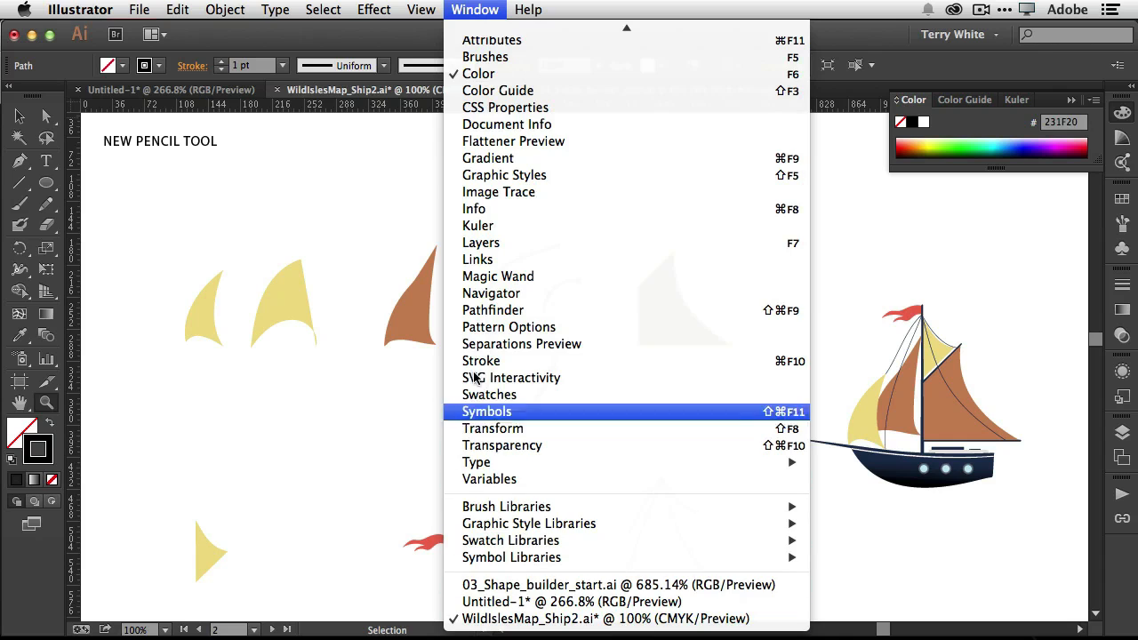
mouse_move(421, 9)
mouse_move(547, 636)
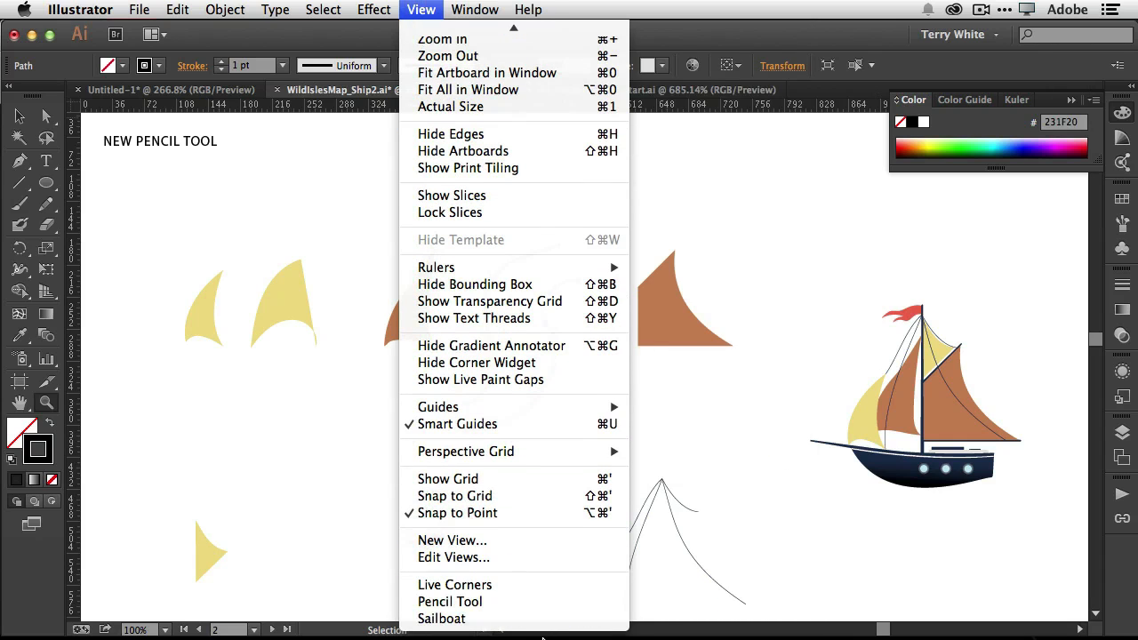
left_click(539, 584)
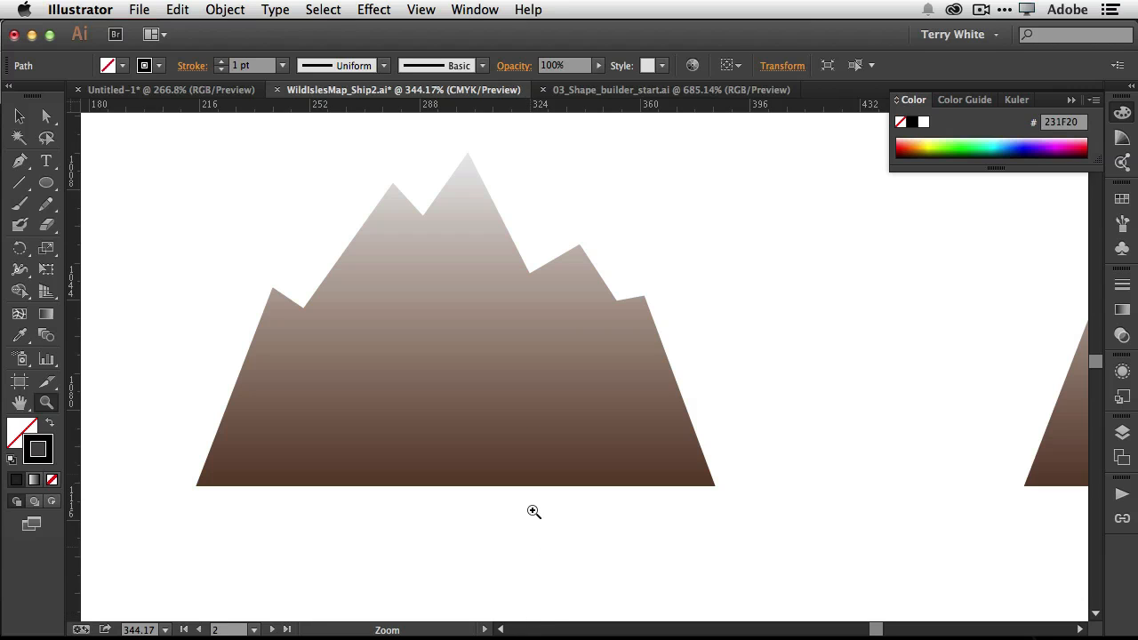
- Switch to the saved "Sailboat" view and return to the "Live Corners" view
left_click(428, 7)
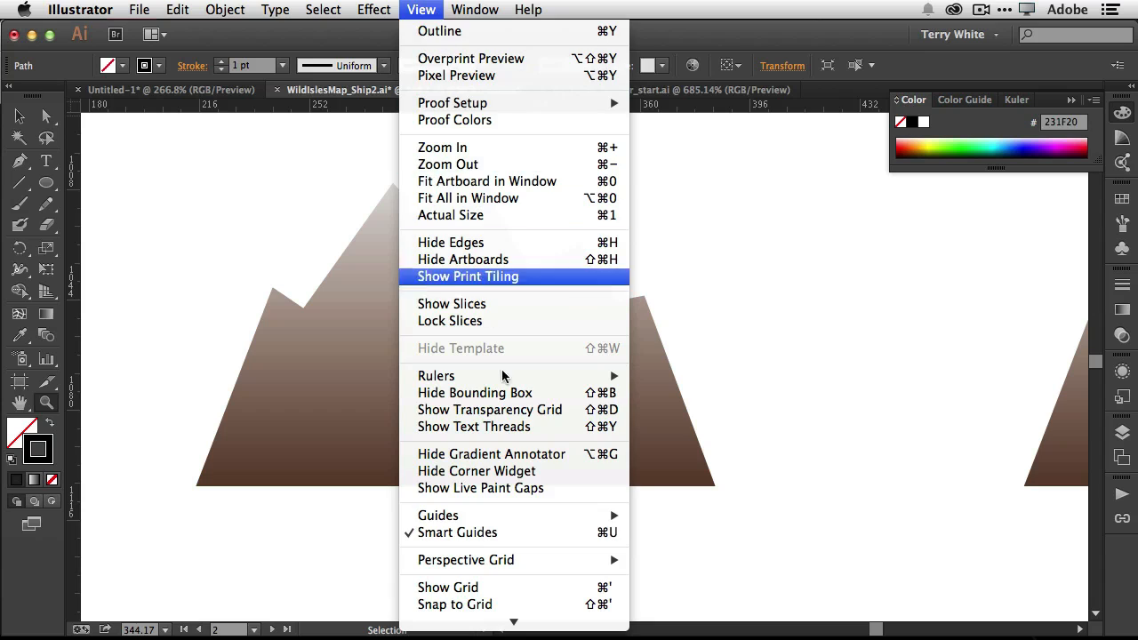
mouse_move(576, 638)
left_click(579, 618)
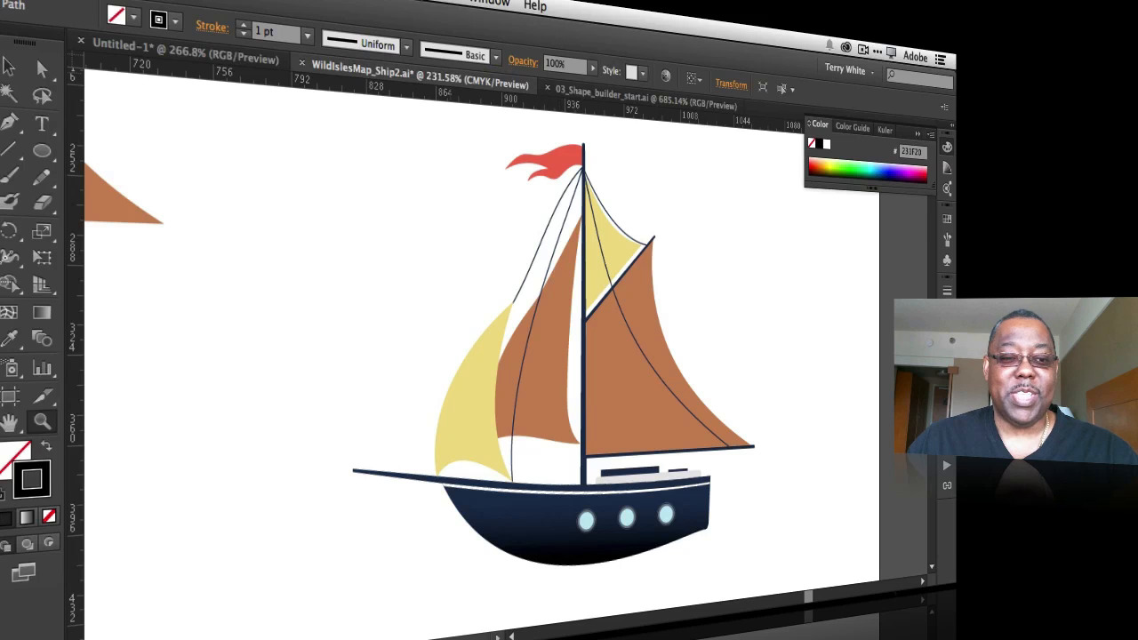
left_click(441, 1)
mouse_move(557, 638)
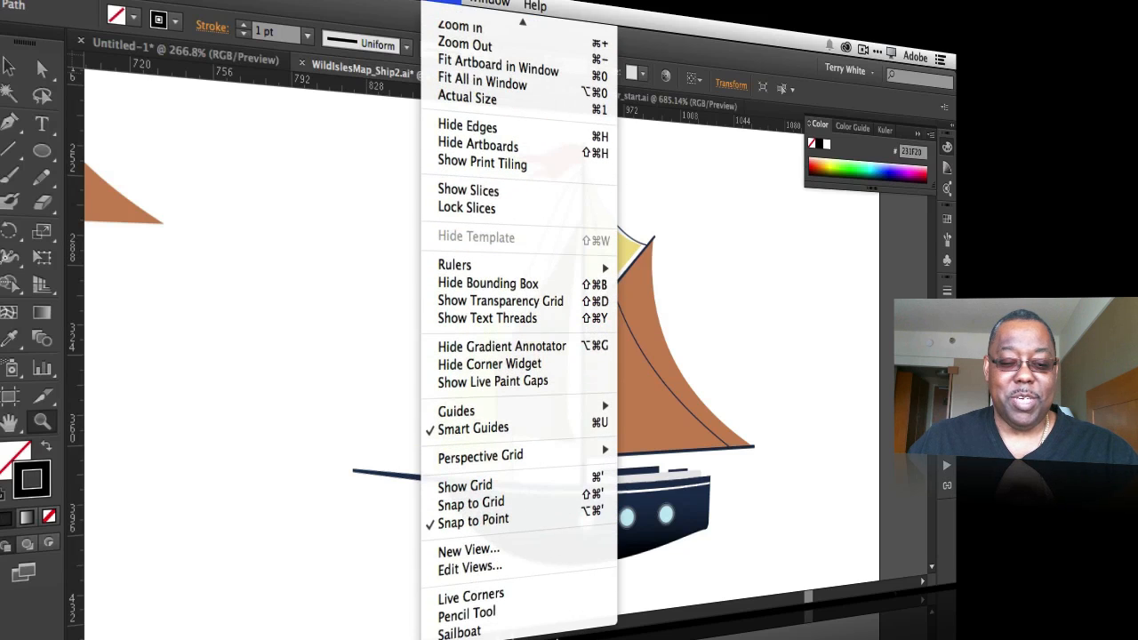
left_click(559, 599)
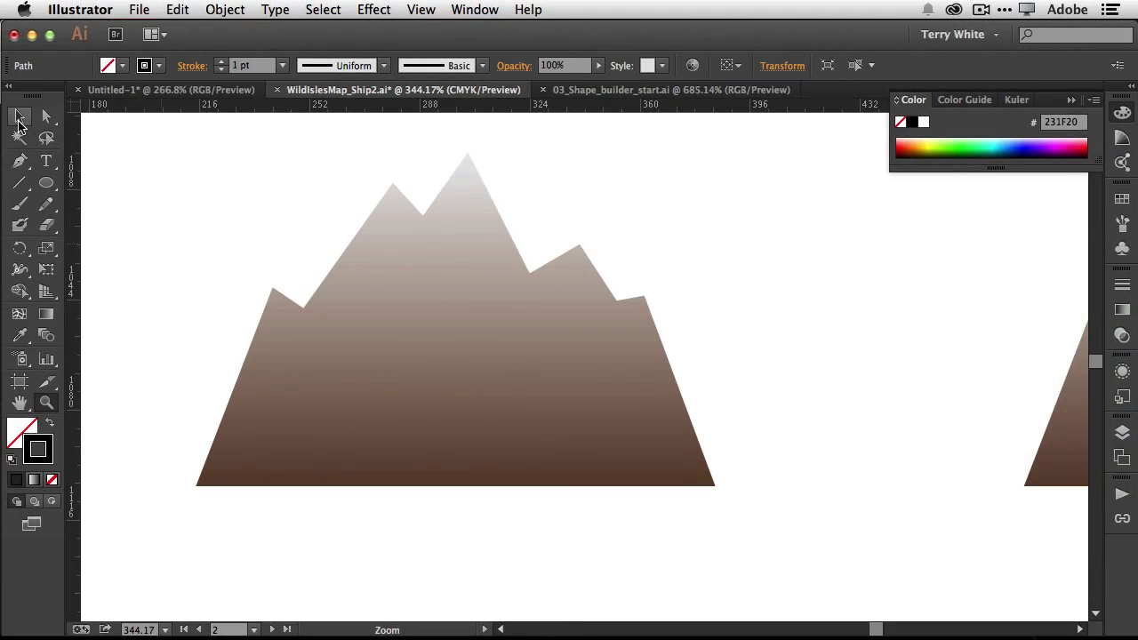
- Try rounding all corners of the mountain shape together to a radius of about 5.39 pt, and undo the rounding
left_click(19, 118)
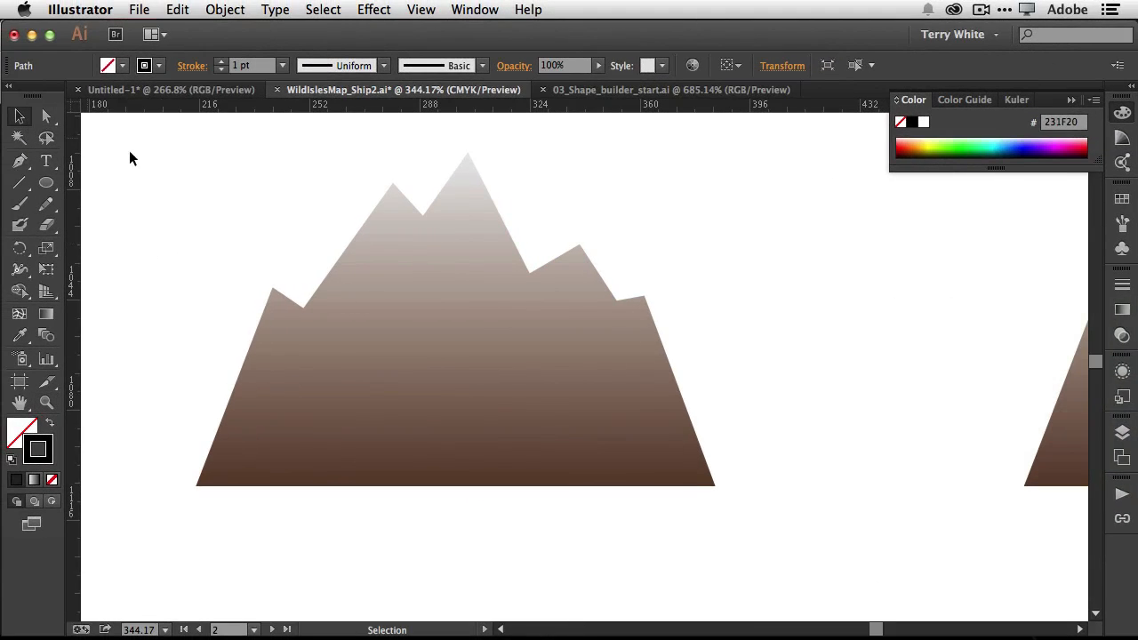
left_click(376, 242)
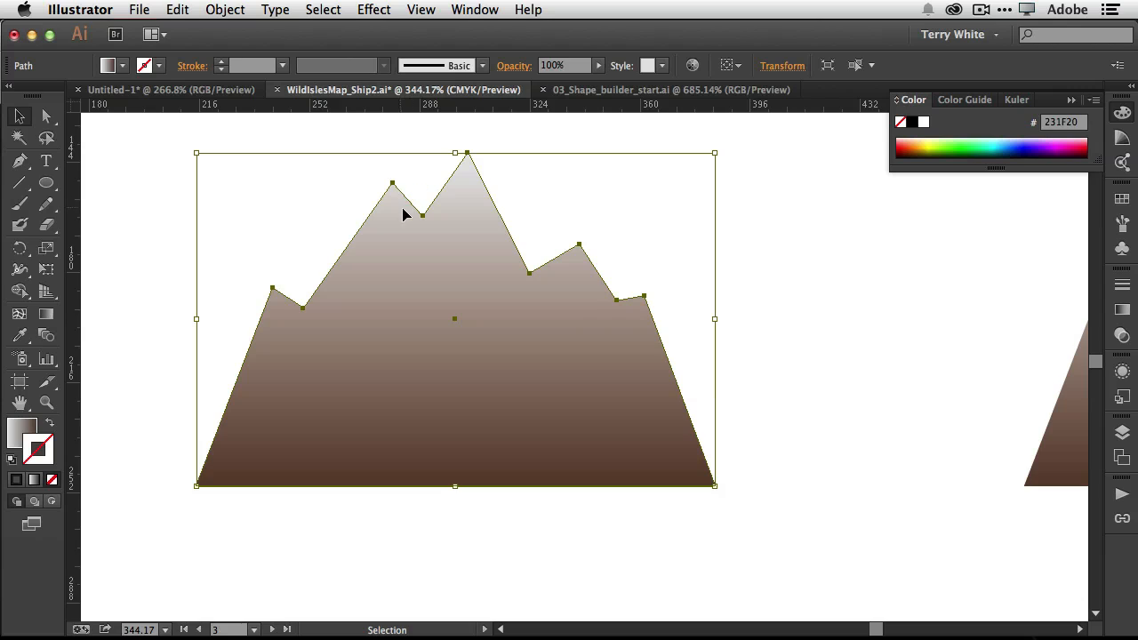
left_click(46, 116)
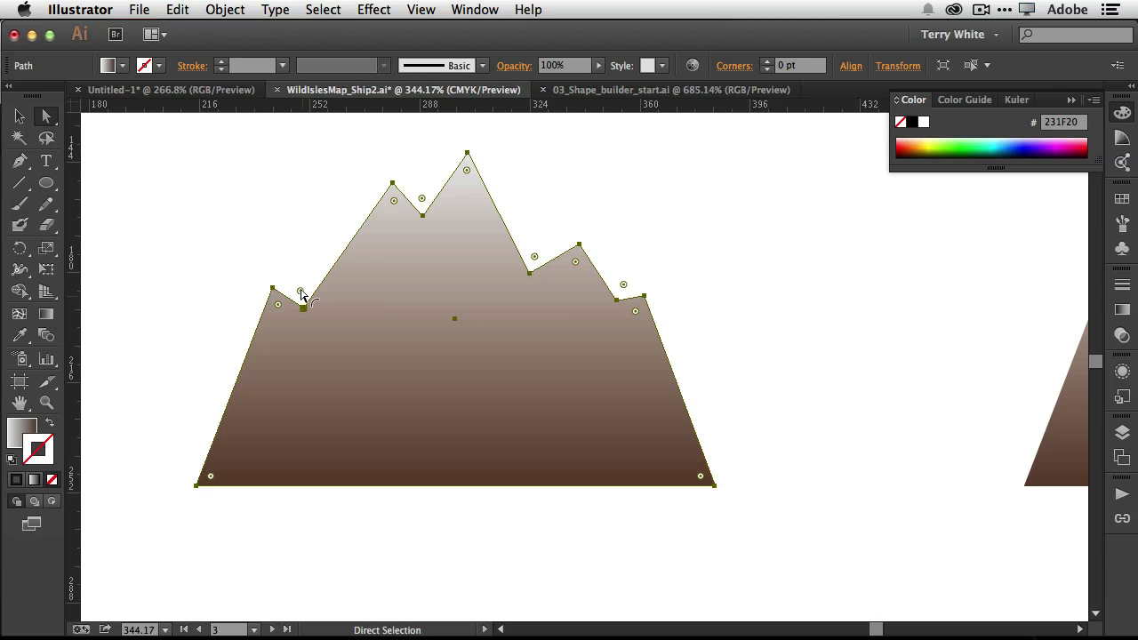
left_click_drag(301, 294, 379, 283)
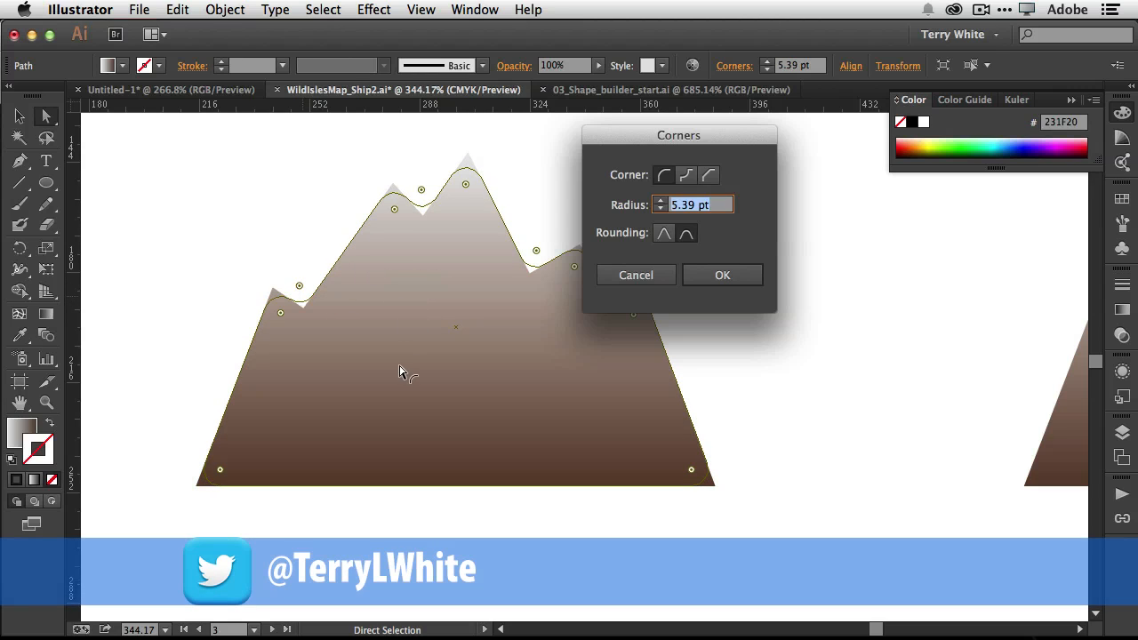
left_click(635, 276)
key("super+z")
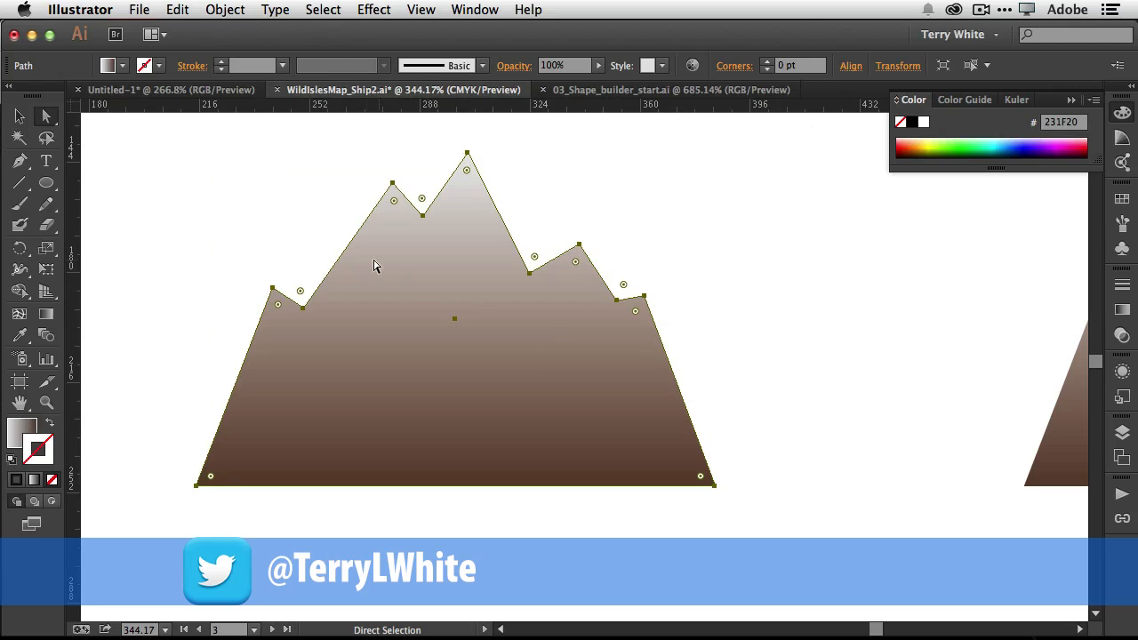
- Round only the corner of the mountain's second-highest peak to a radius of about 7.34 pt
left_click(337, 220)
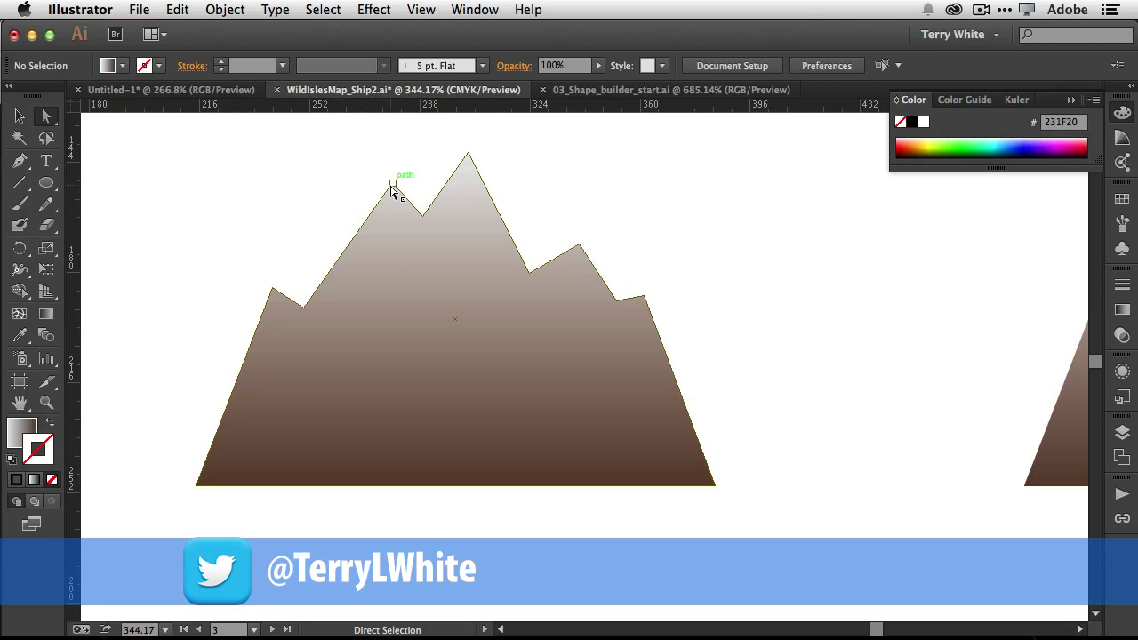
left_click(393, 184)
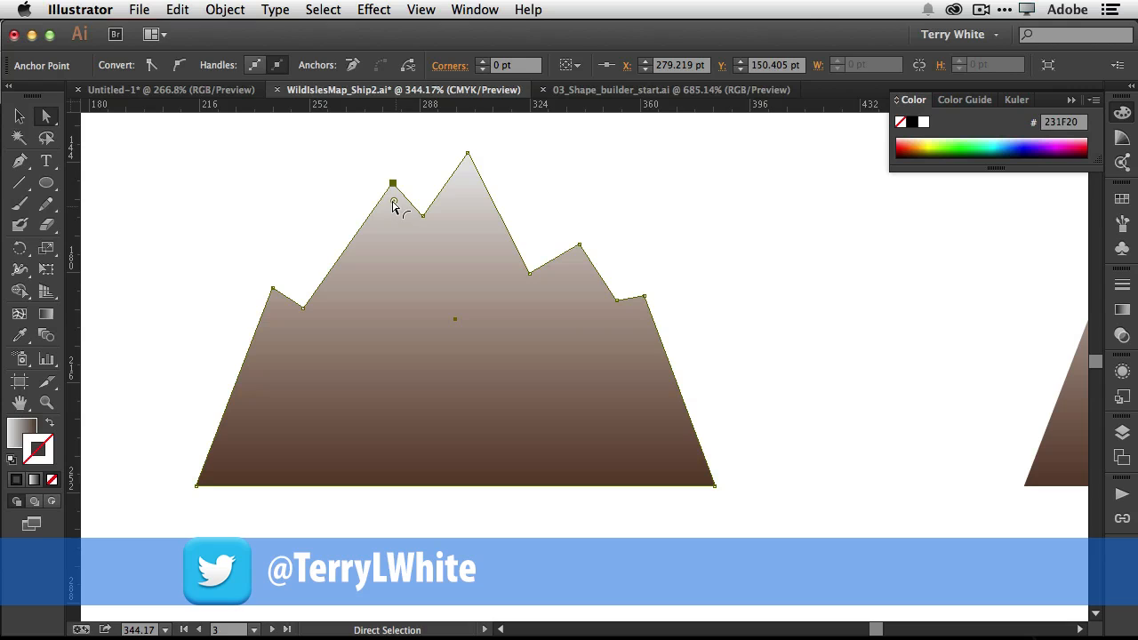
mouse_move(394, 203)
left_mouse_down()
mouse_move(405, 207)
mouse_move(399, 266)
mouse_move(395, 202)
mouse_move(395, 224)
left_mouse_up()
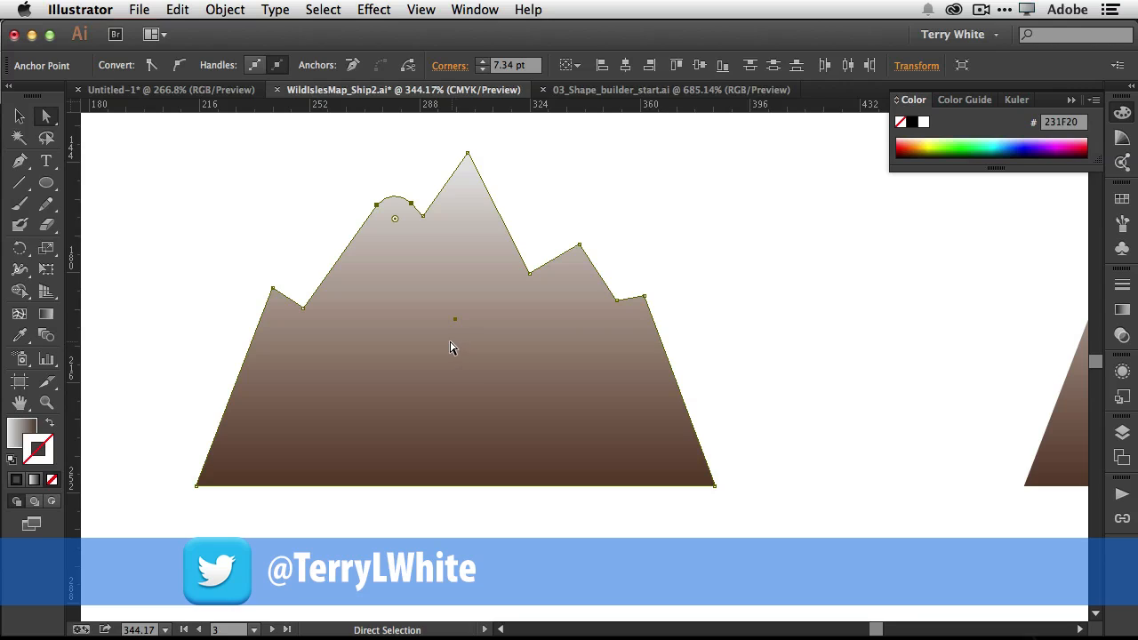
- Open the rounded peak's corner options and try the inverted round and chamfer corner types and the other rounding mode
double_click(394, 222)
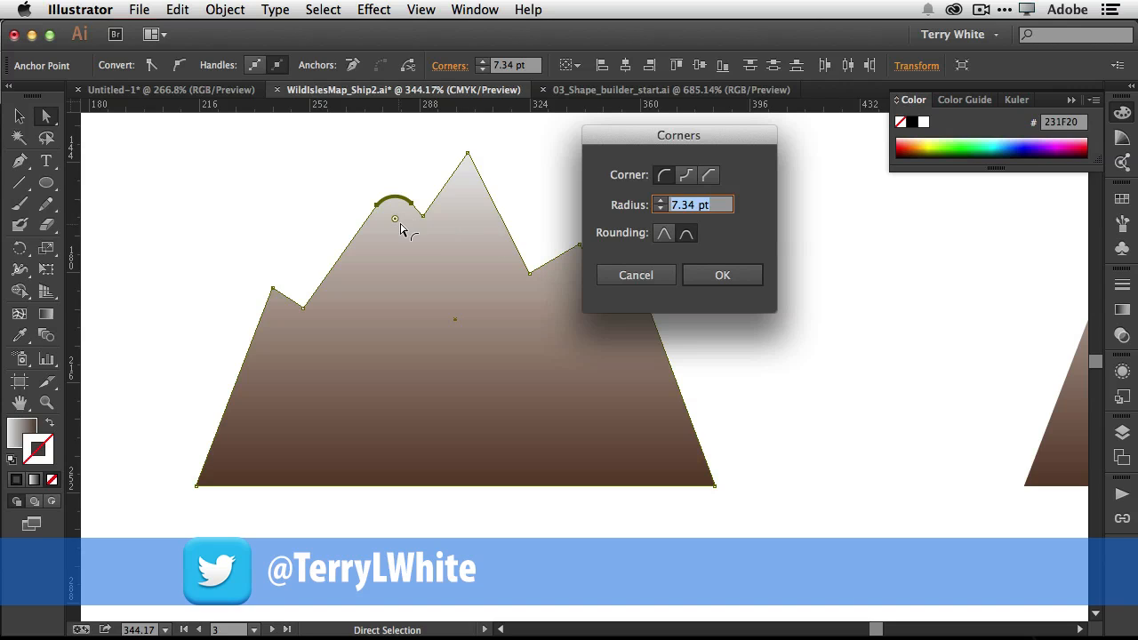
left_click(686, 175)
left_click(708, 175)
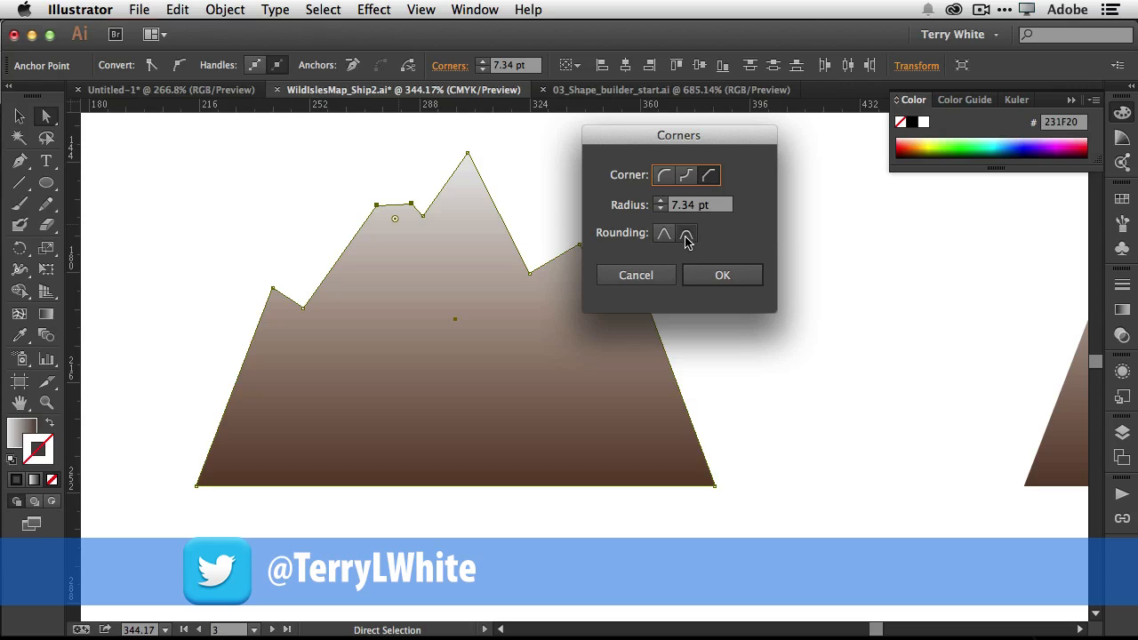
left_click(686, 235)
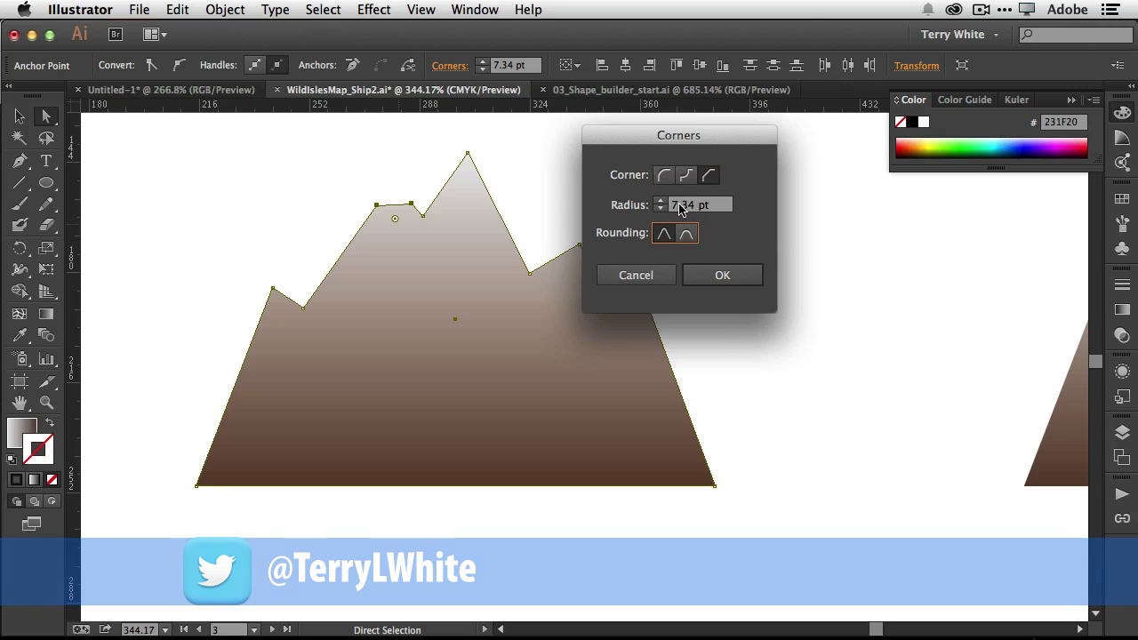
- Try chamfer radii of 11 pt and 9 pt on the peak's corner
left_click(661, 201)
left_click(661, 201)
left_click(660, 201)
left_click(661, 201)
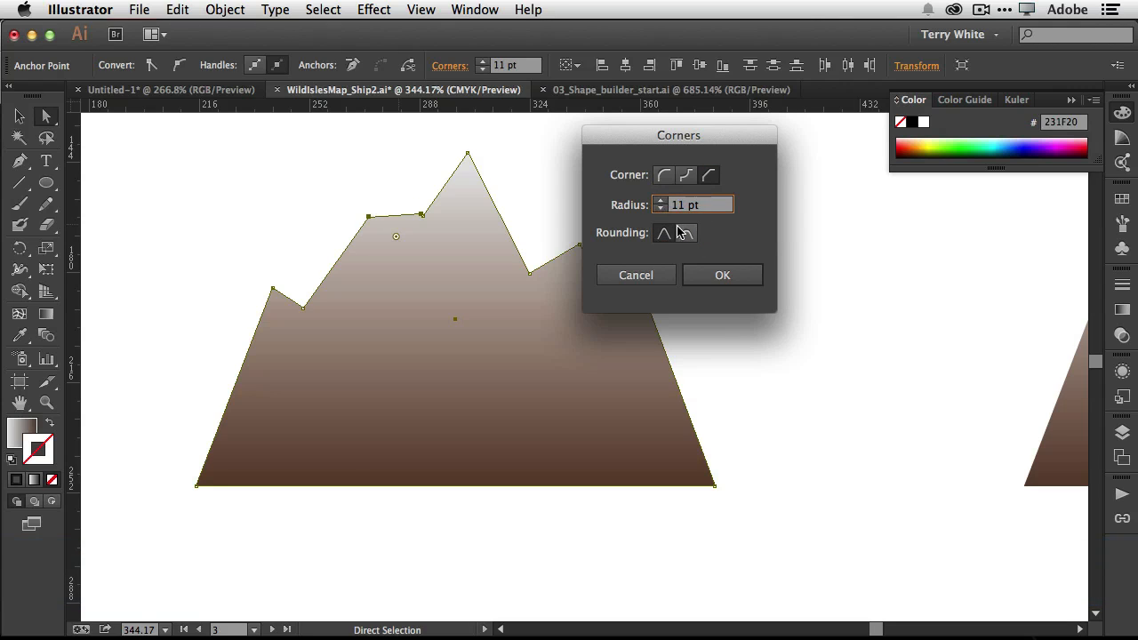
left_click(661, 209)
left_click(661, 209)
- Try the round corner type on the peak, varying the radius down to 4 pt, and cancel the corner options
left_click(664, 175)
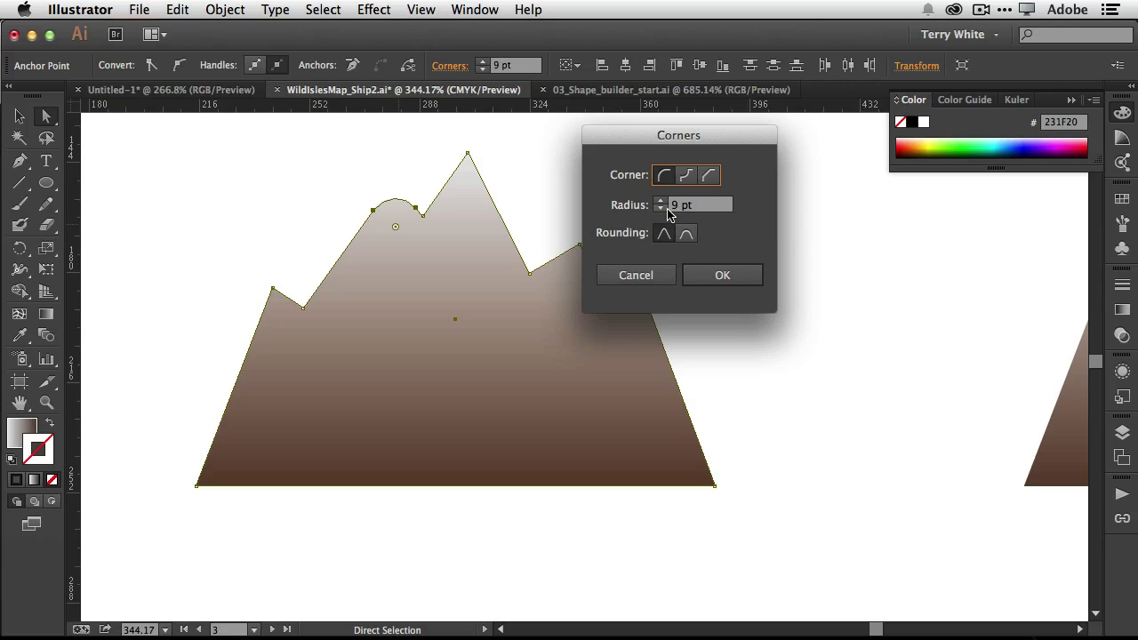
left_click(660, 201)
left_click(661, 201)
left_click(661, 201)
left_click(660, 209)
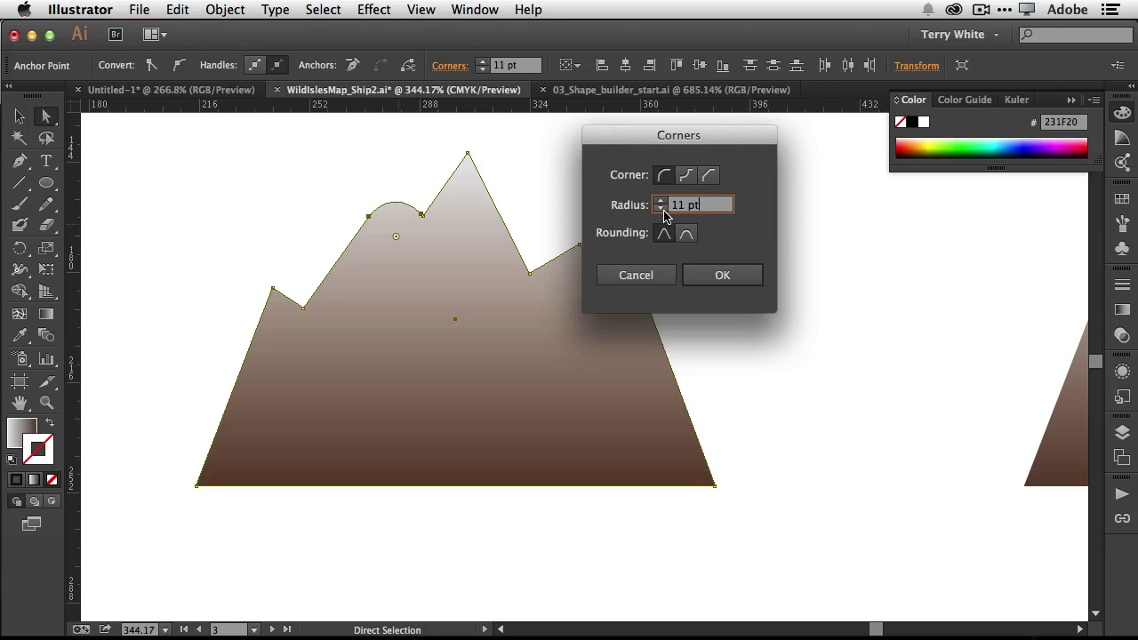
left_click(664, 209)
left_click(663, 209)
left_click(664, 209)
left_click(663, 209)
left_click(664, 209)
left_click(664, 209)
left_click(663, 209)
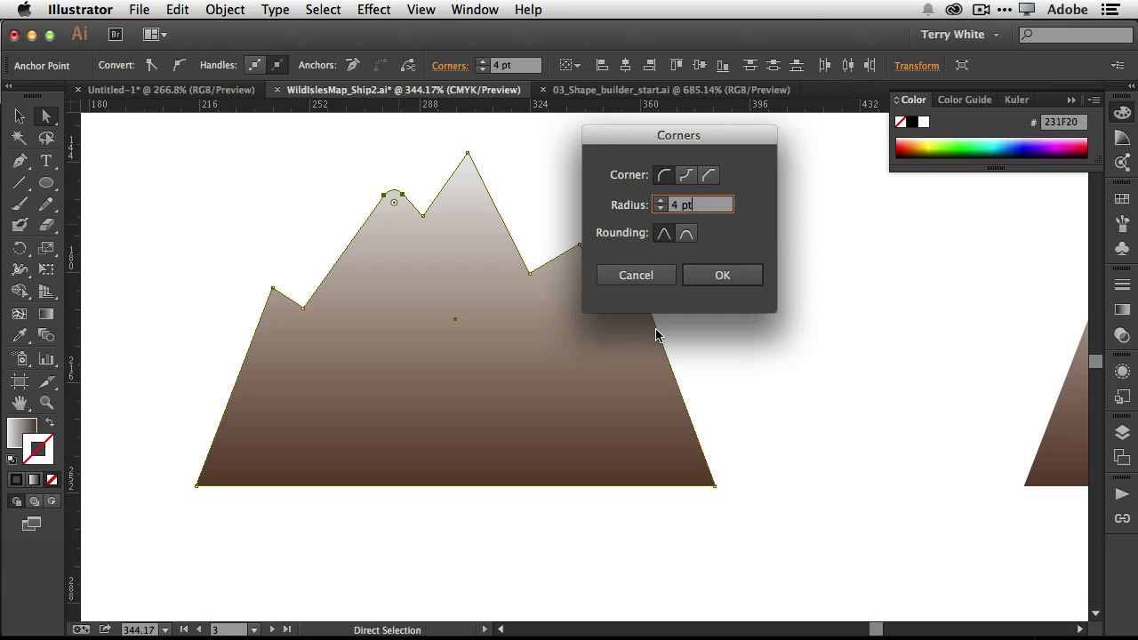
left_click(654, 275)
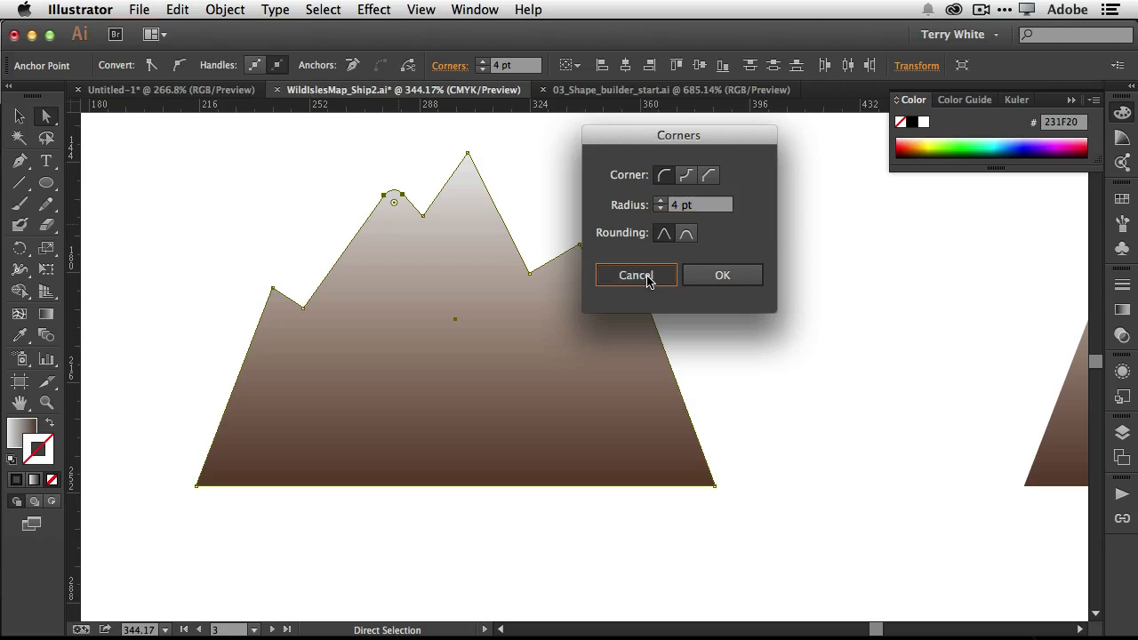
- Switch to the Untitled-1 document with the faces and bring its blank second artboard into view
left_click(187, 90)
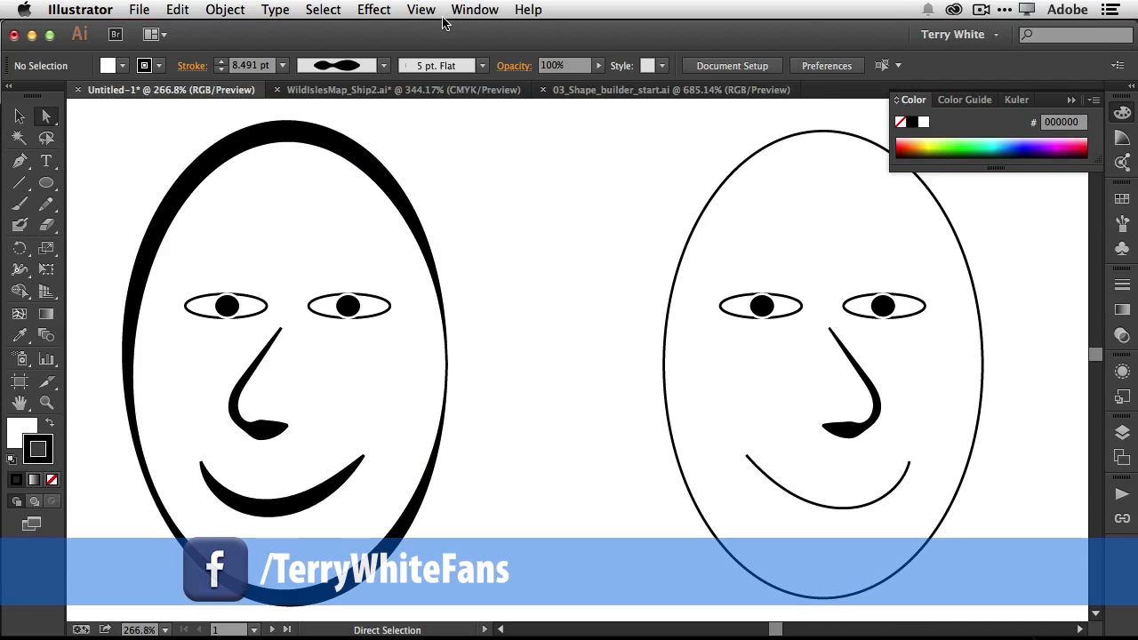
key("super+0")
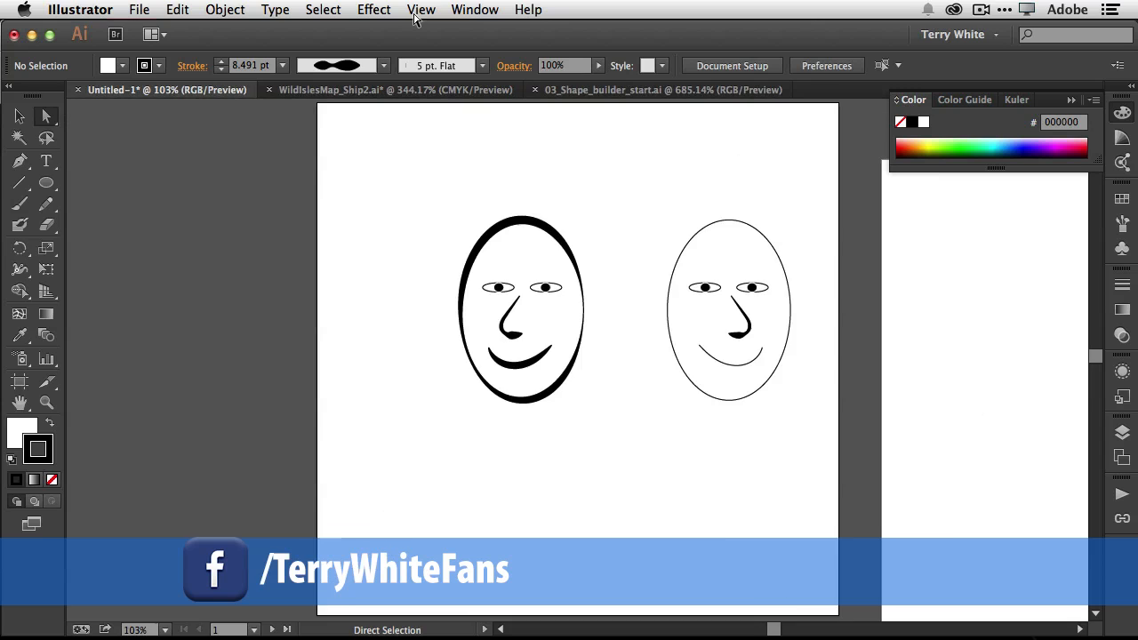
scroll(662, 295, "right", 10)
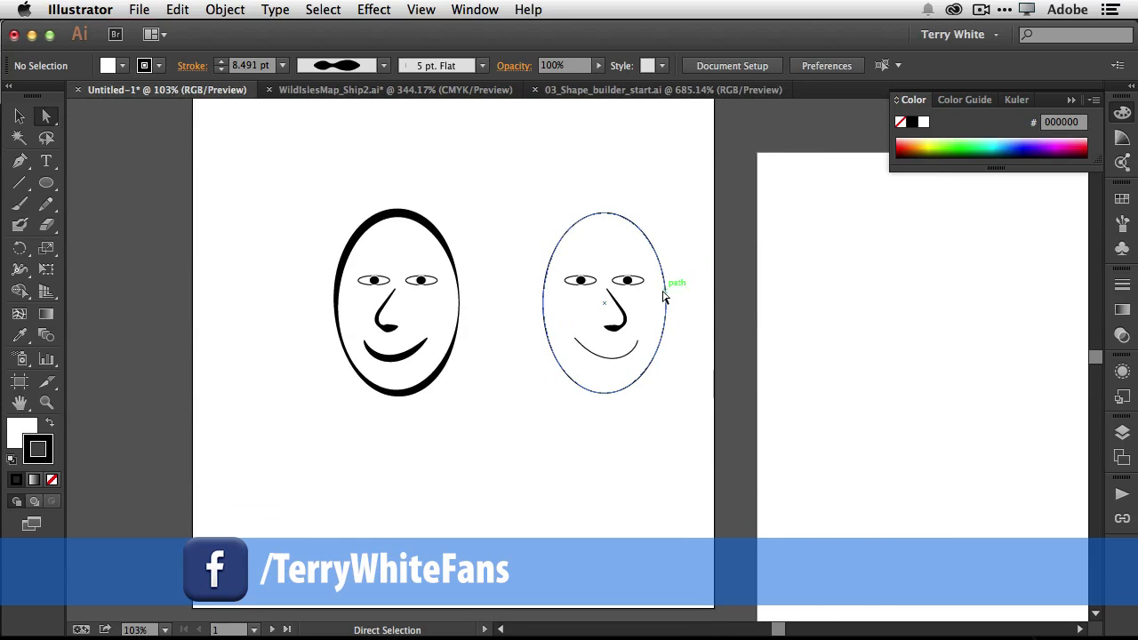
key("super+equal")
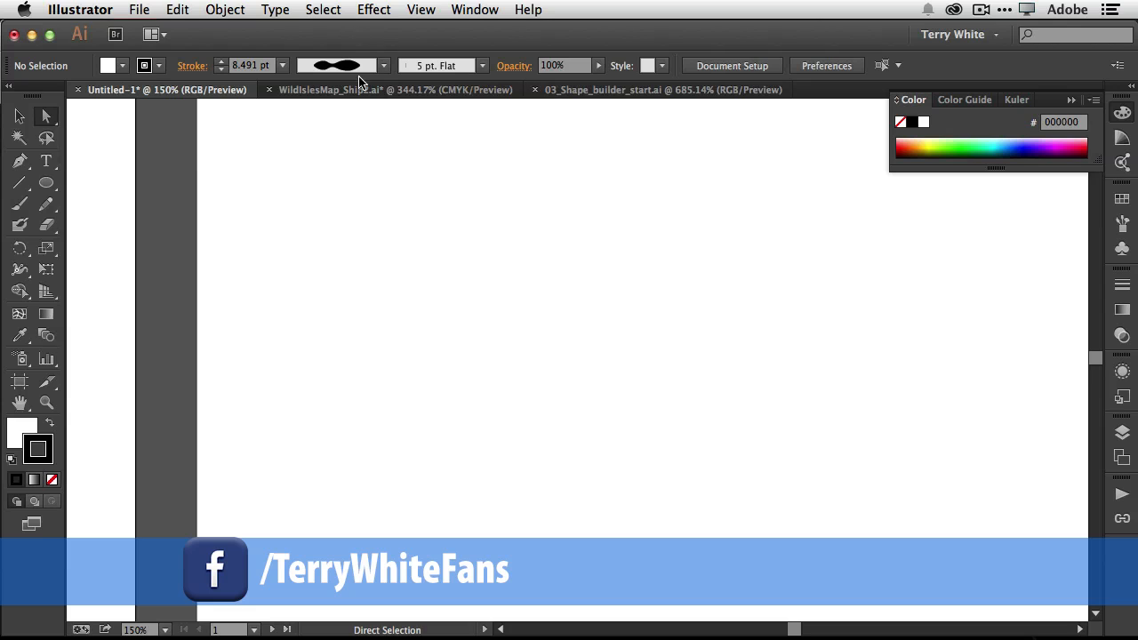
- Set the fill to green 00FF34 and paint a curved, scribbled-in shape on the blank artboard with the Blob Brush
left_click(19, 226)
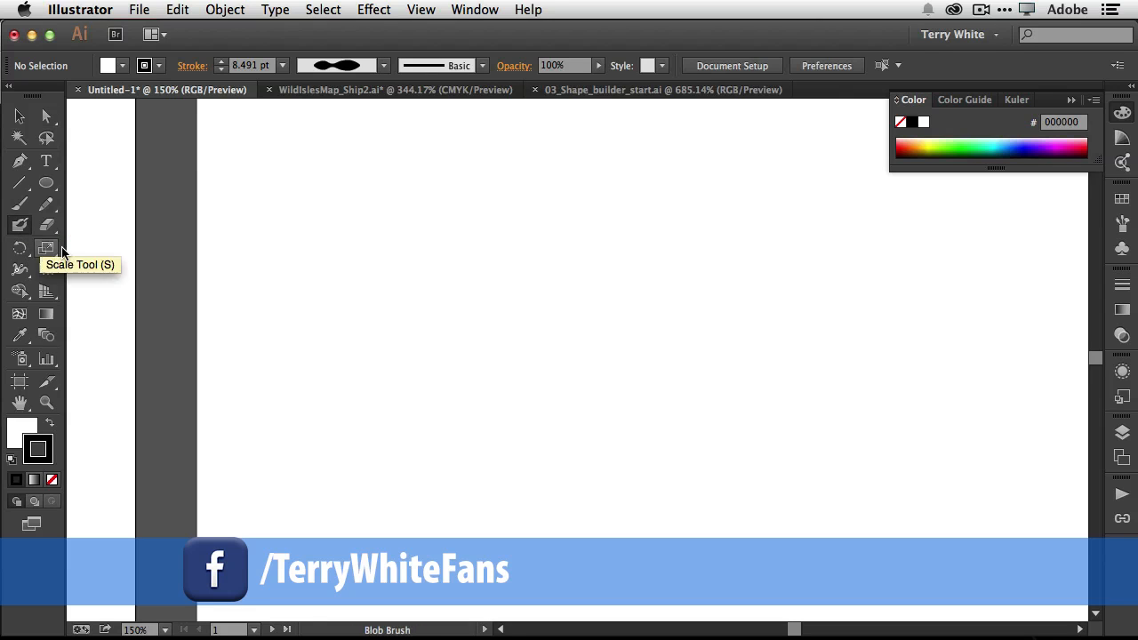
left_click(26, 427)
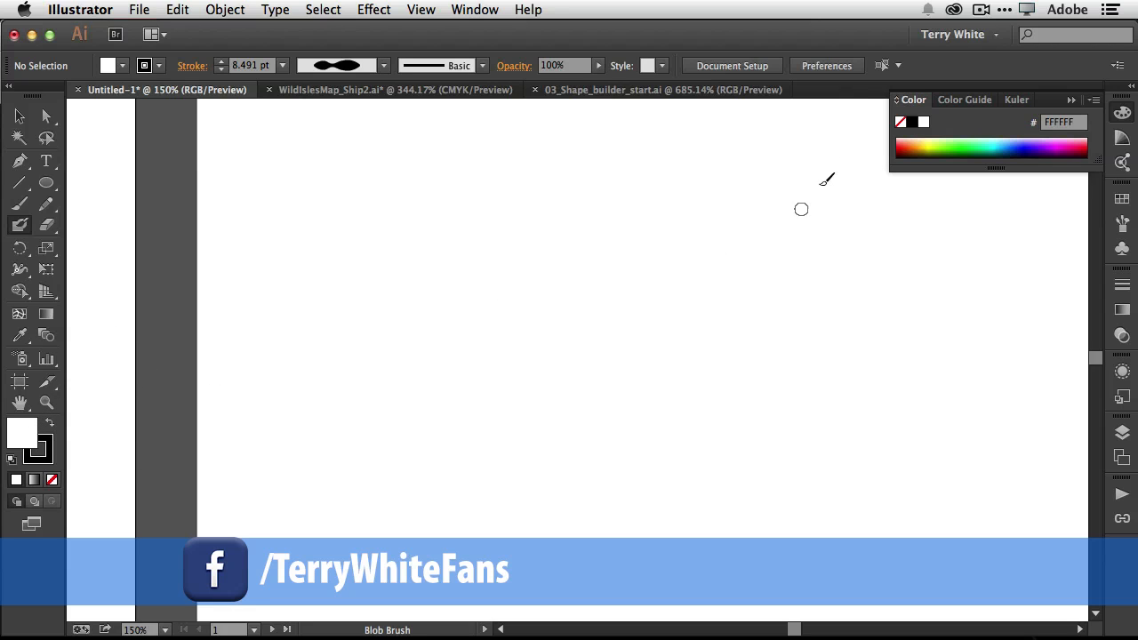
left_click(965, 144)
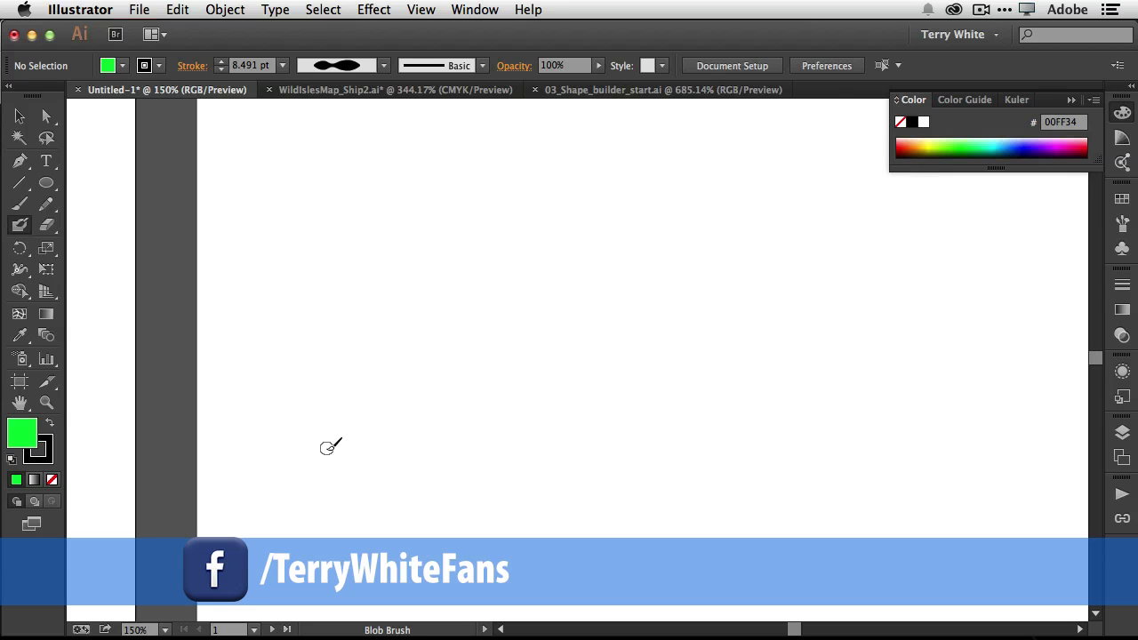
mouse_move(327, 448)
left_mouse_down()
mouse_move(384, 374)
mouse_move(478, 306)
mouse_move(389, 391)
mouse_move(458, 330)
mouse_move(437, 365)
mouse_move(456, 368)
mouse_move(450, 399)
mouse_move(474, 399)
mouse_move(483, 440)
left_mouse_up()
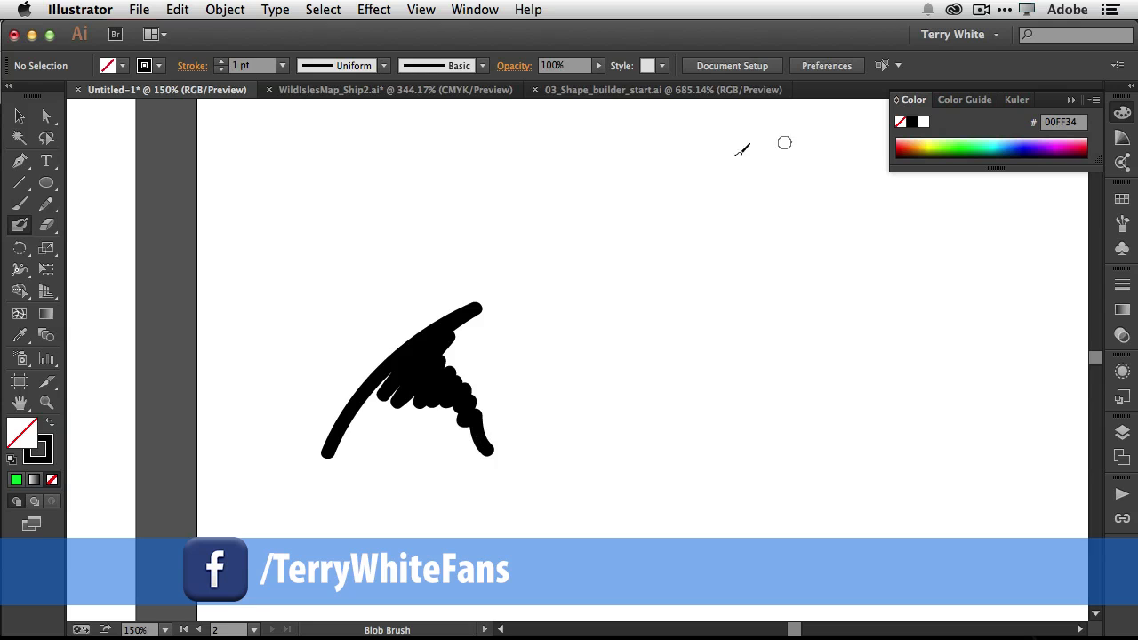
- Select the painted blob shape and change its fill to yellow-green BEFF3F
left_click(20, 111)
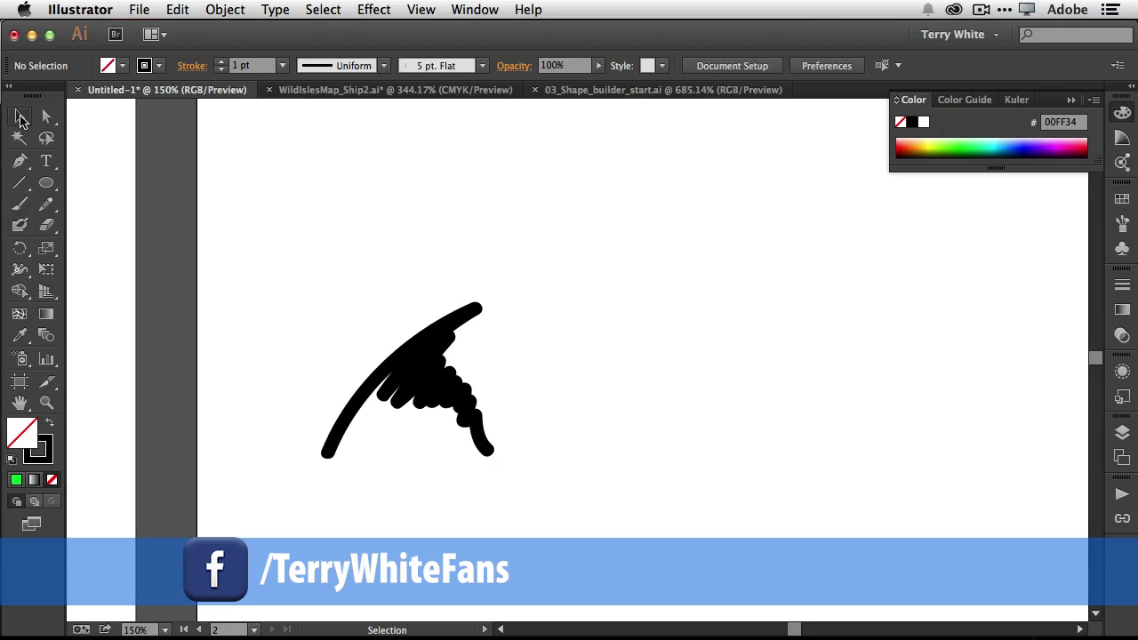
left_click(425, 360)
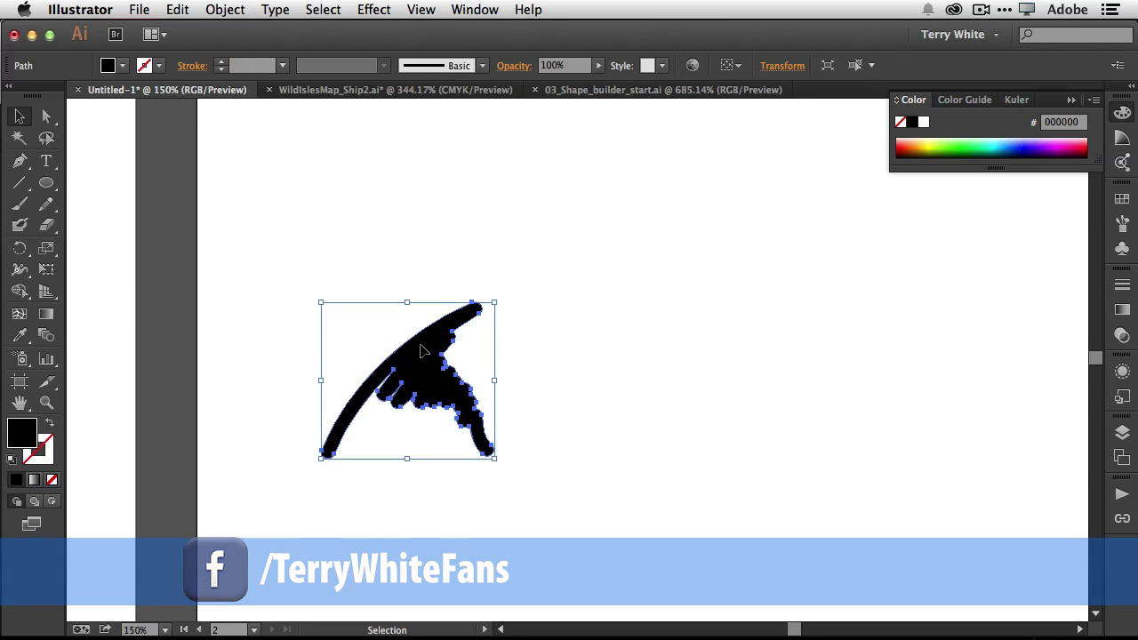
left_click(940, 139)
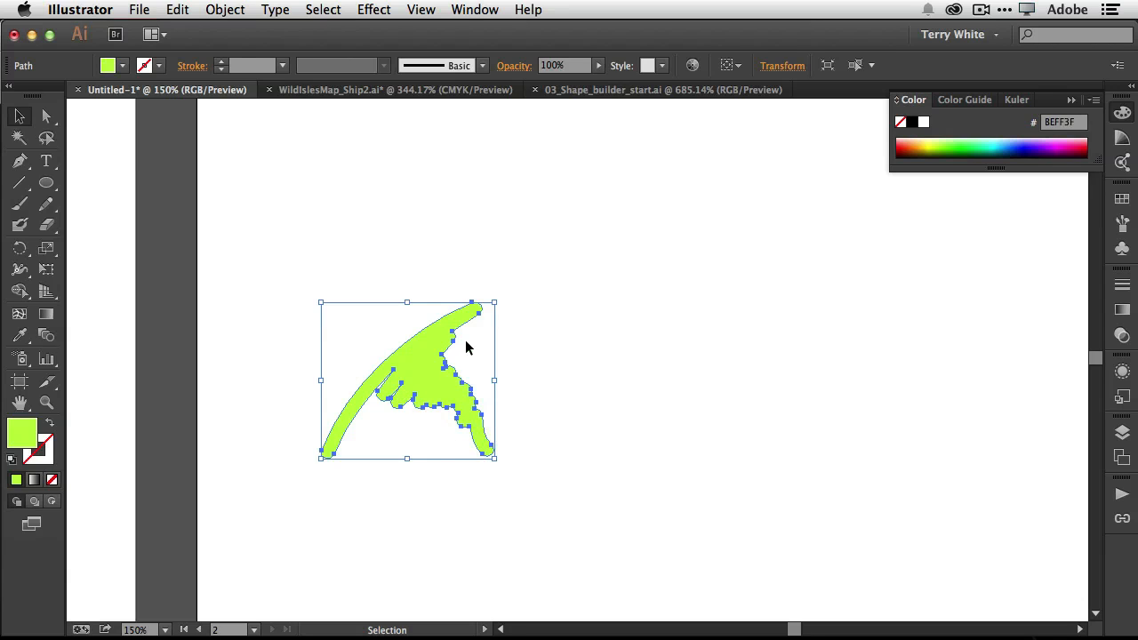
left_click(19, 203)
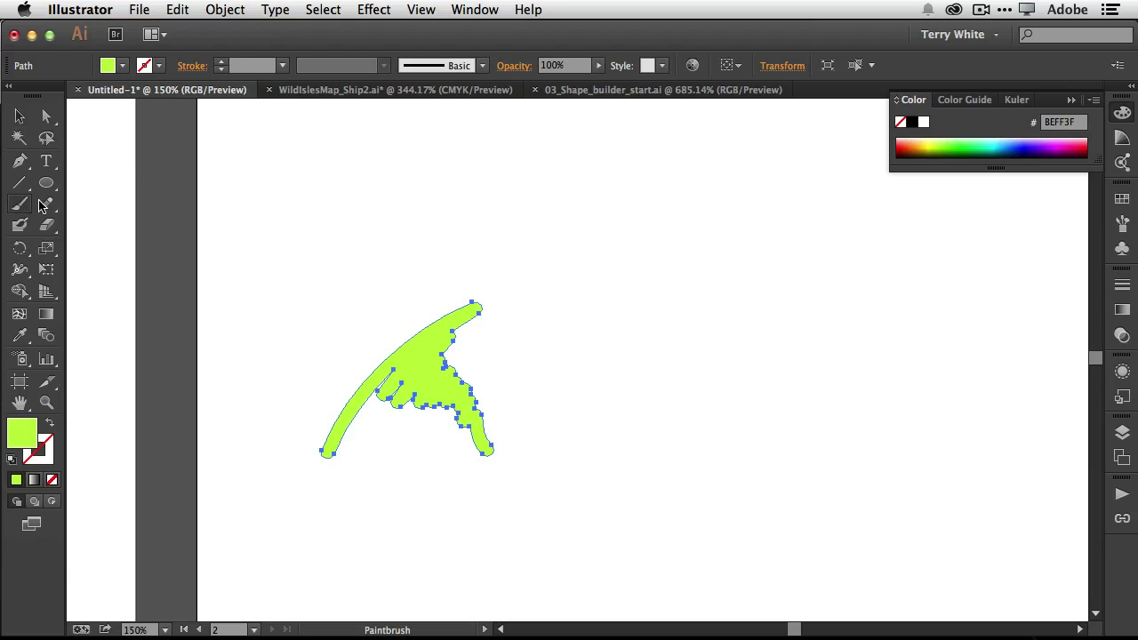
mouse_move(695, 239)
left_mouse_down()
mouse_move(622, 320)
mouse_move(624, 401)
mouse_move(562, 465)
left_mouse_up()
key("super+z")
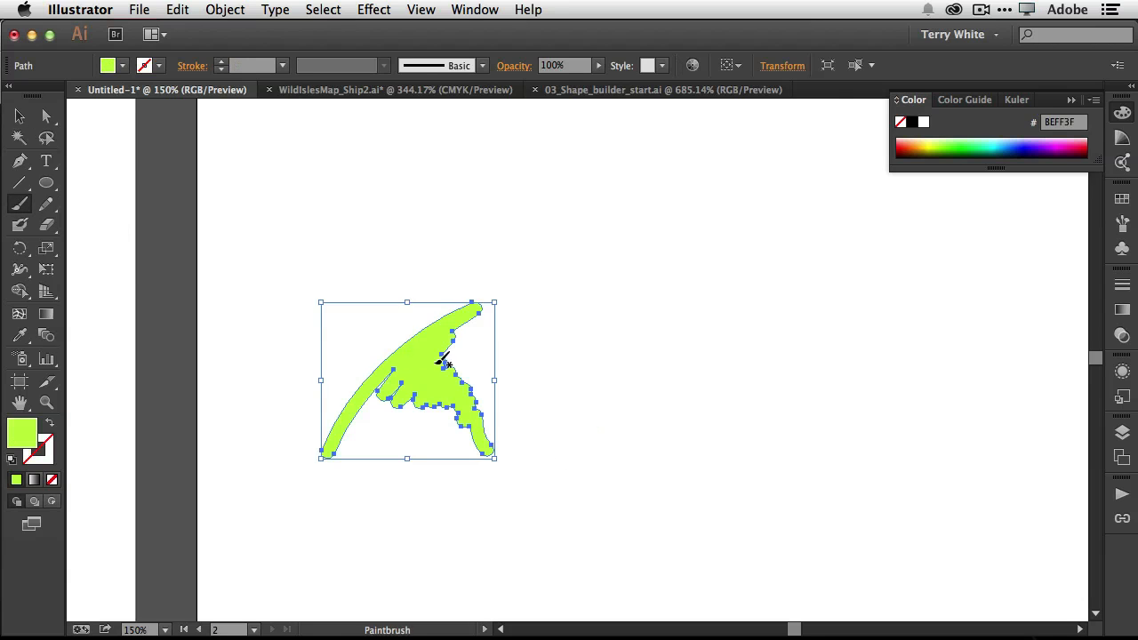
- Paint a branching shape of overlapping thick strokes beside the scribbled shape with the Blob Brush
left_click(20, 225)
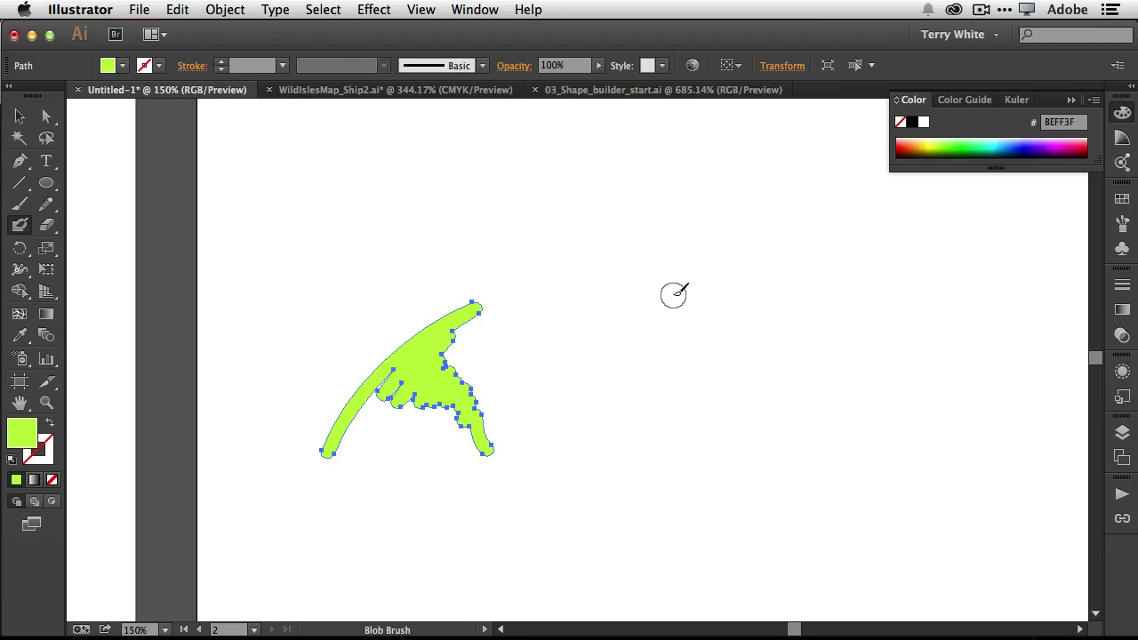
mouse_move(775, 219)
left_mouse_down()
mouse_move(673, 287)
mouse_move(578, 480)
left_mouse_up()
mouse_move(786, 302)
left_mouse_down()
mouse_move(723, 320)
mouse_move(671, 370)
mouse_move(664, 427)
mouse_move(700, 527)
left_mouse_up()
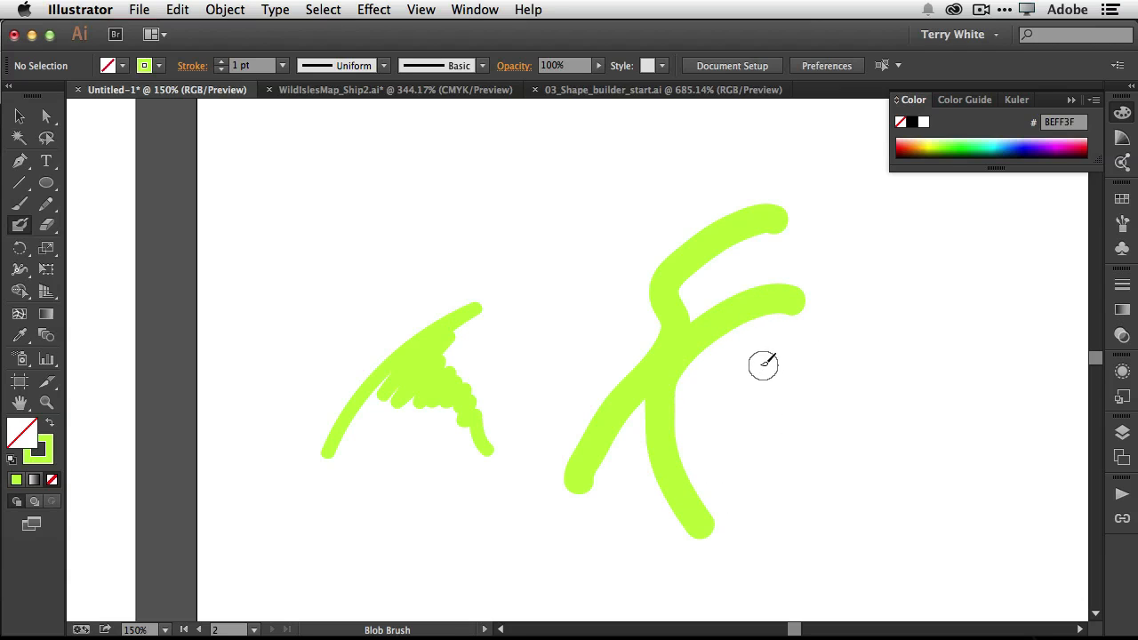
mouse_move(762, 363)
left_mouse_down()
mouse_move(731, 349)
mouse_move(687, 364)
mouse_move(672, 402)
mouse_move(712, 445)
mouse_move(810, 454)
left_mouse_up()
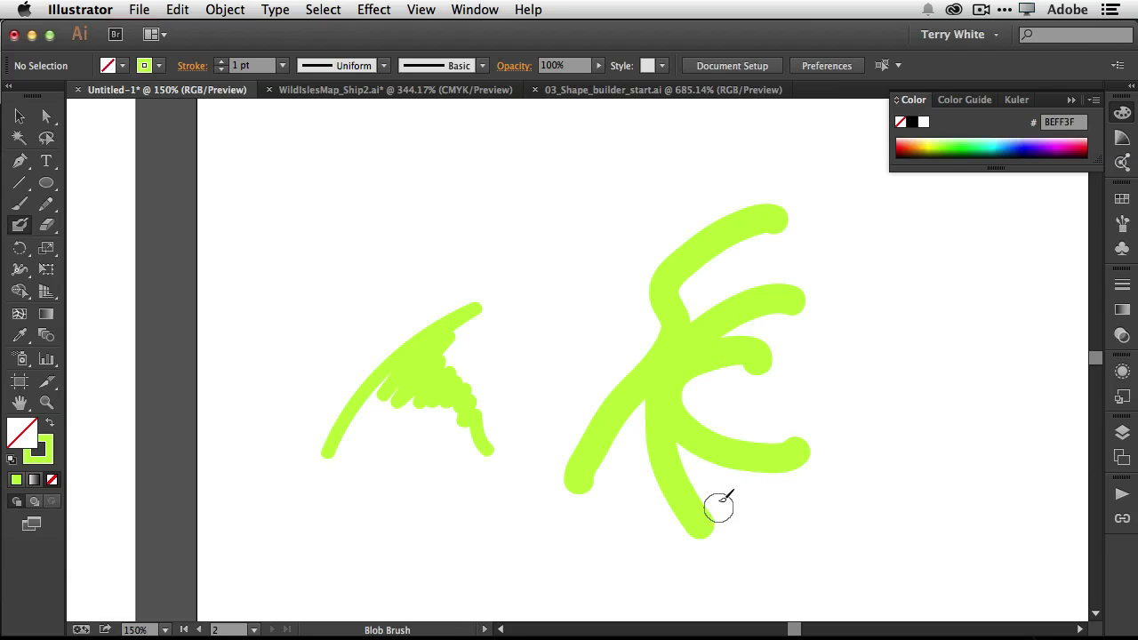
- Select the painted branching shape and move it slightly up and to the right on the artboard
left_click(22, 116)
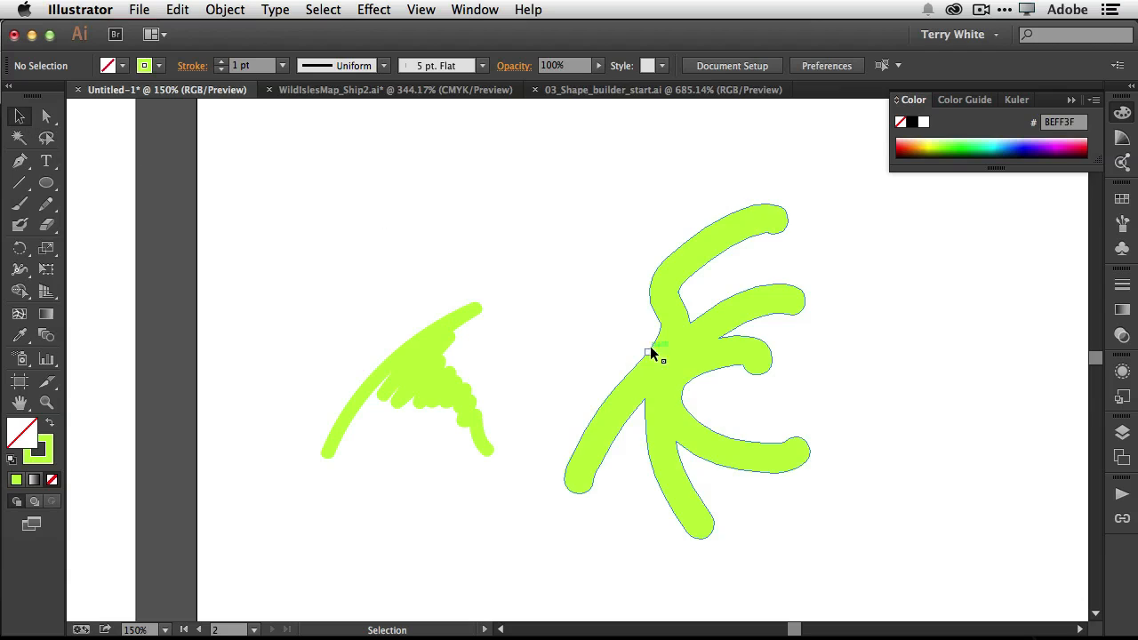
left_click(685, 361)
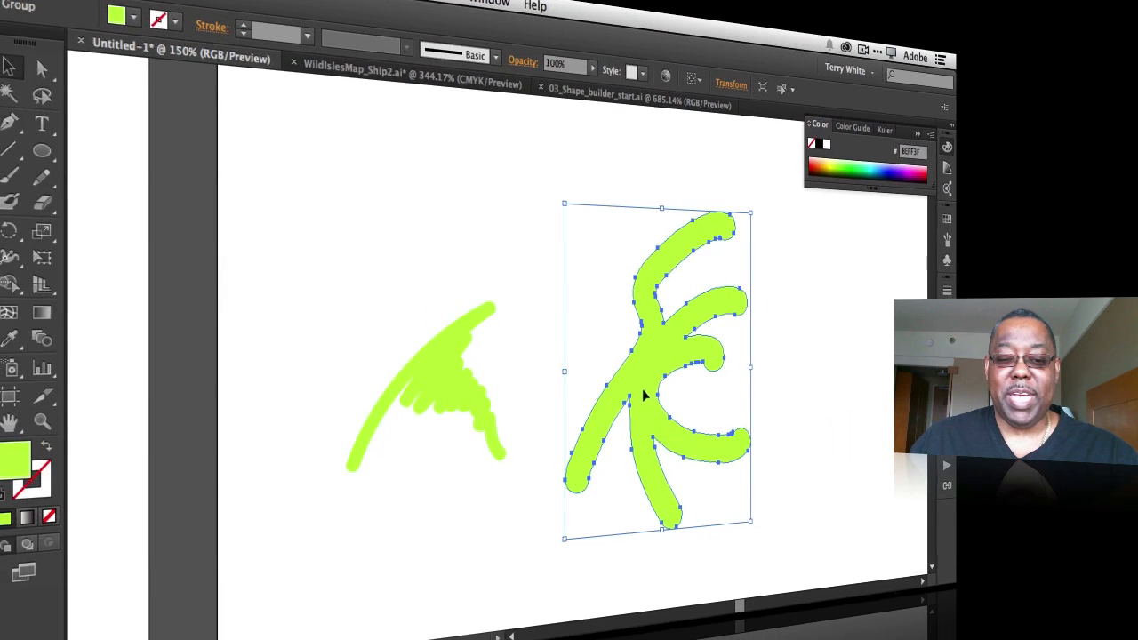
mouse_move(646, 396)
left_mouse_down()
mouse_move(682, 356)
mouse_move(691, 376)
mouse_move(692, 366)
left_mouse_up()
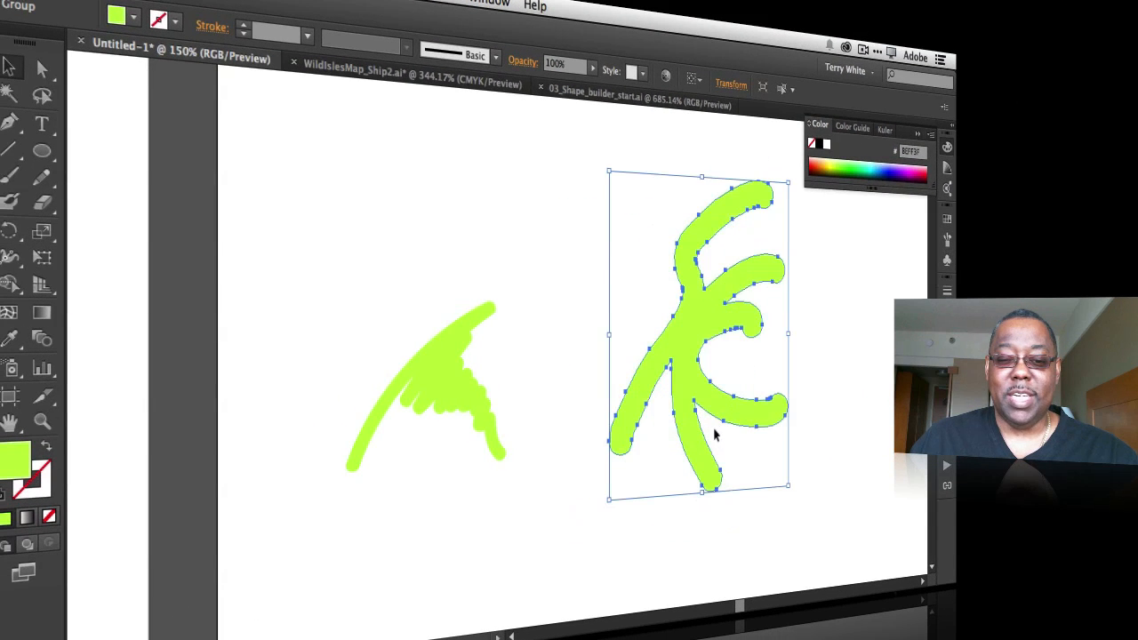
- Try rounding the branching shape's corners with its live corner widgets using Direct Selection
left_click(42, 68)
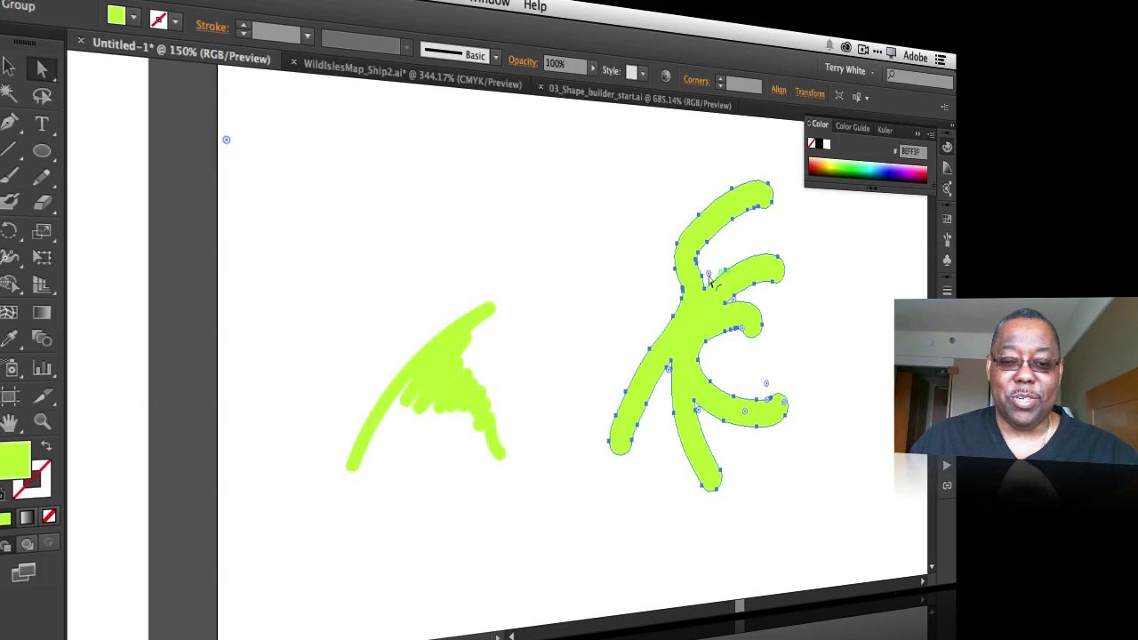
left_click_drag(710, 274, 743, 308)
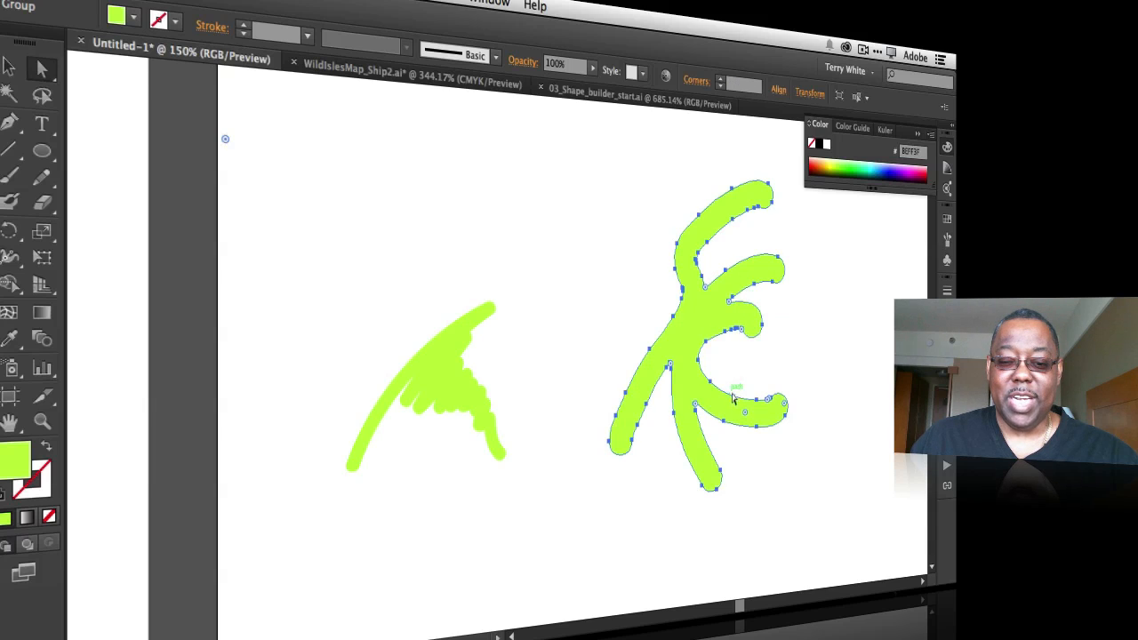
left_click_drag(747, 418, 745, 414)
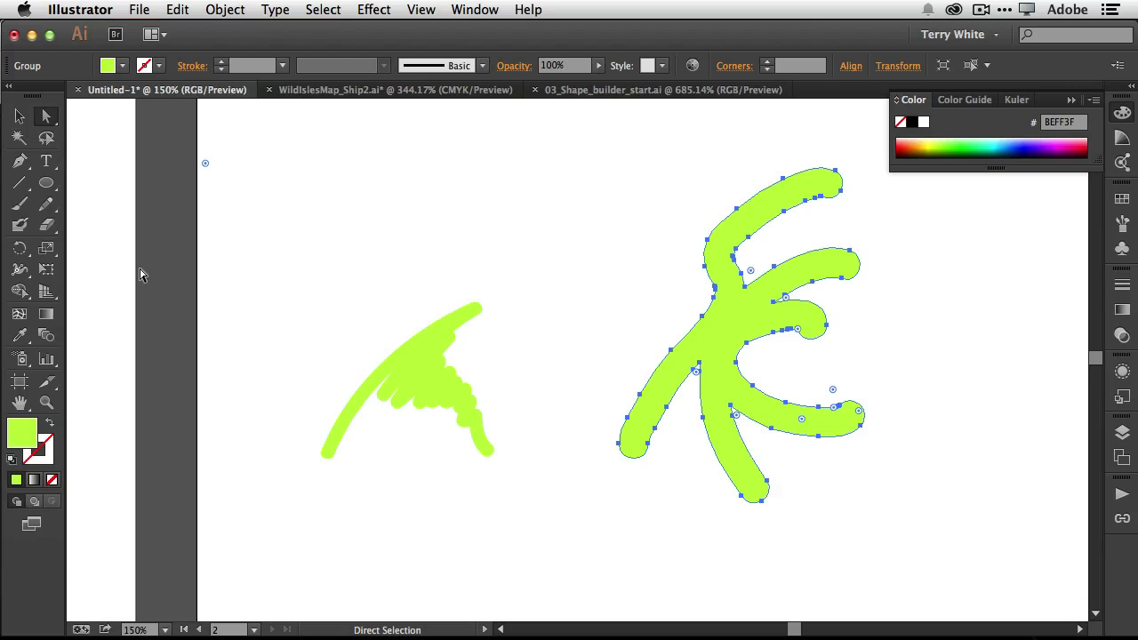
- Show the Appearance panel and turn off New Art Has Basic Appearance
left_click(474, 9)
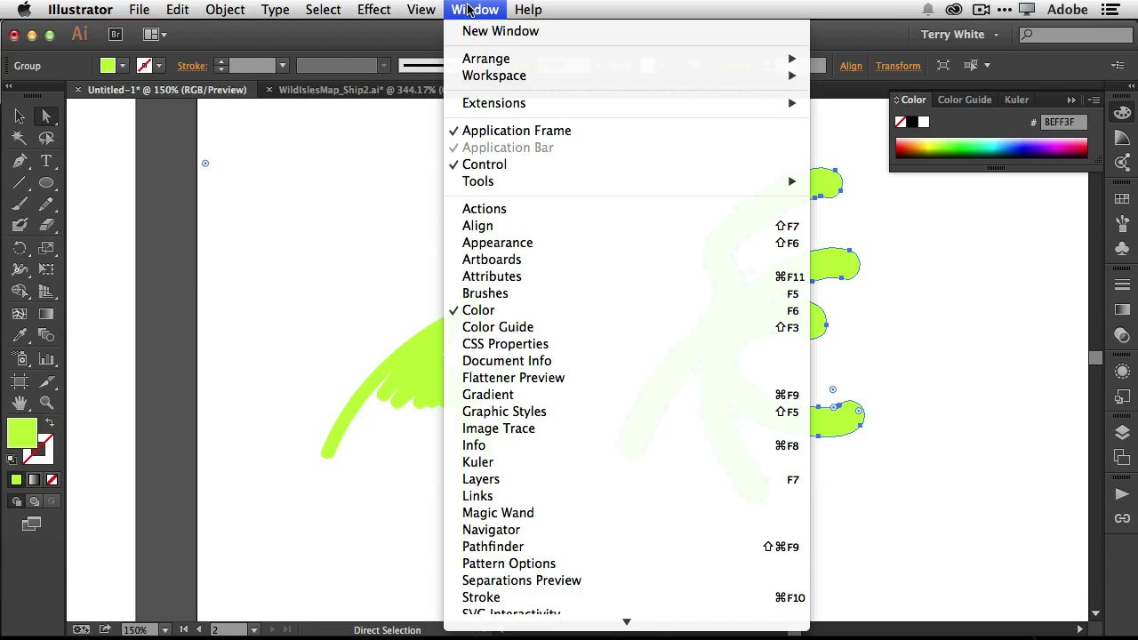
left_click(498, 243)
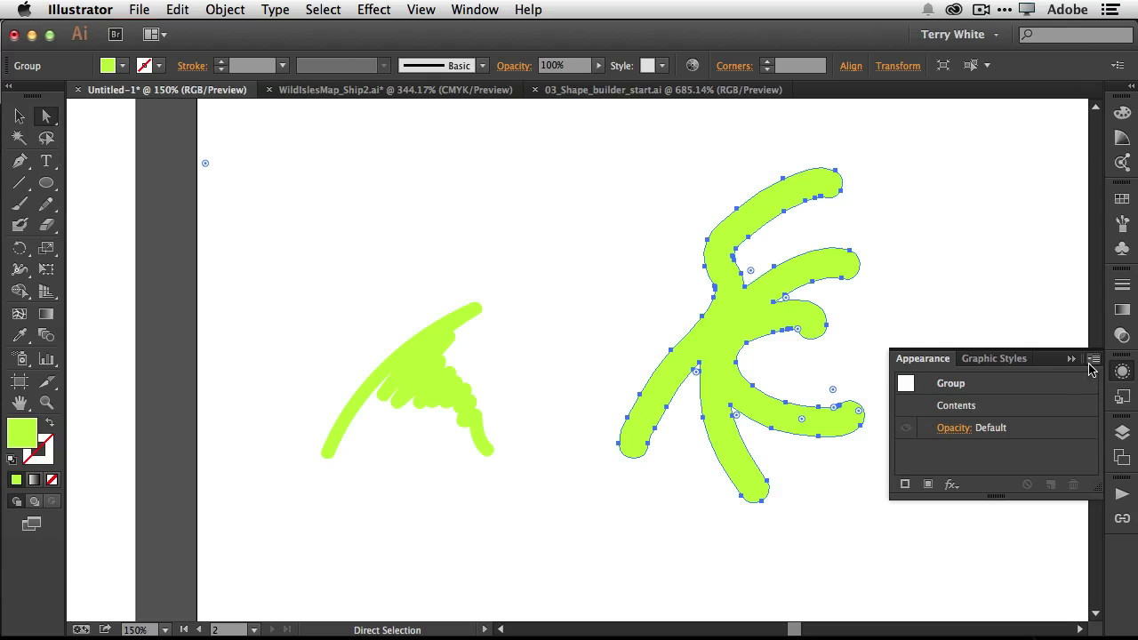
left_click(1093, 361)
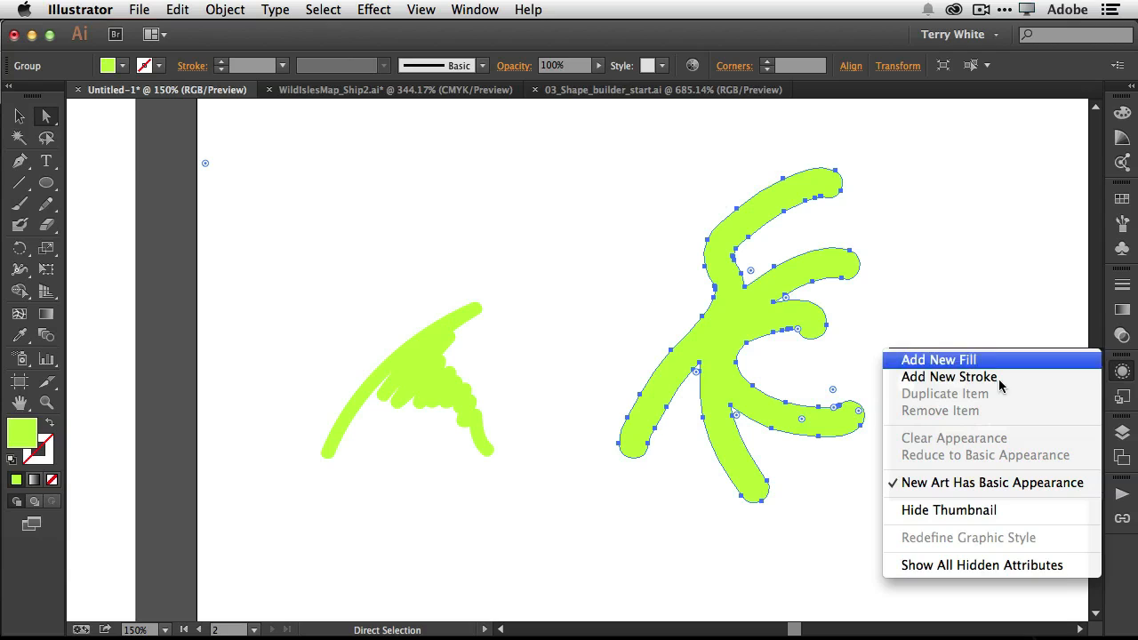
left_click(993, 488)
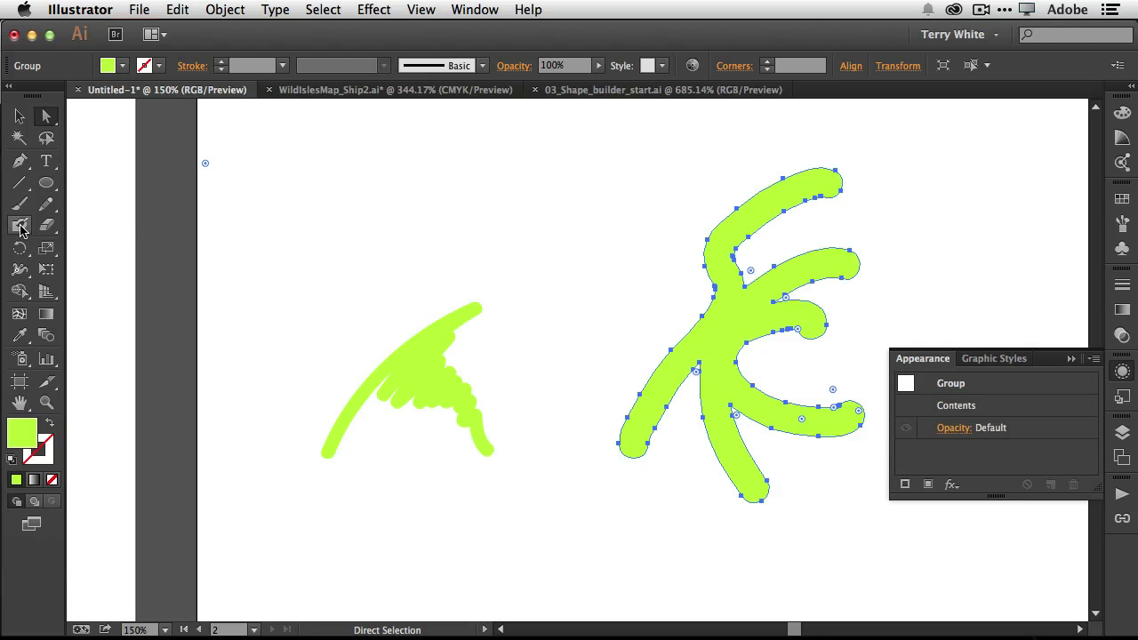
- Paint a thick zigzag blob of overlapping strokes above the scribbled shape with the Blob Brush
left_click(19, 225)
mouse_move(425, 201)
left_mouse_down()
mouse_move(411, 198)
mouse_move(324, 307)
left_mouse_up()
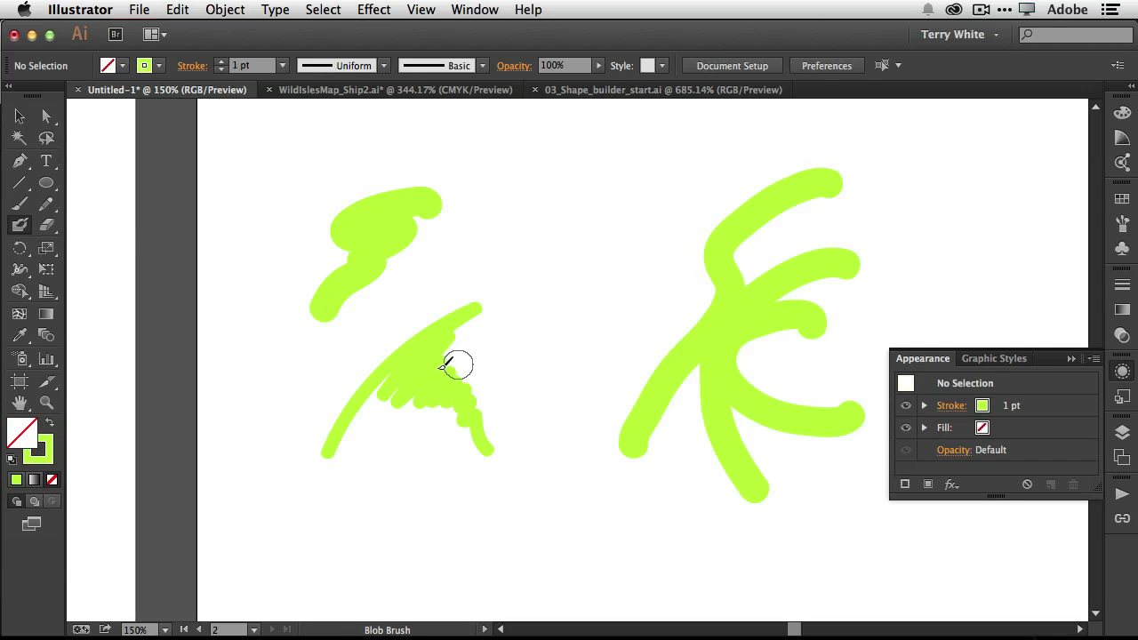
left_click(420, 263)
left_click_drag(347, 313, 349, 310)
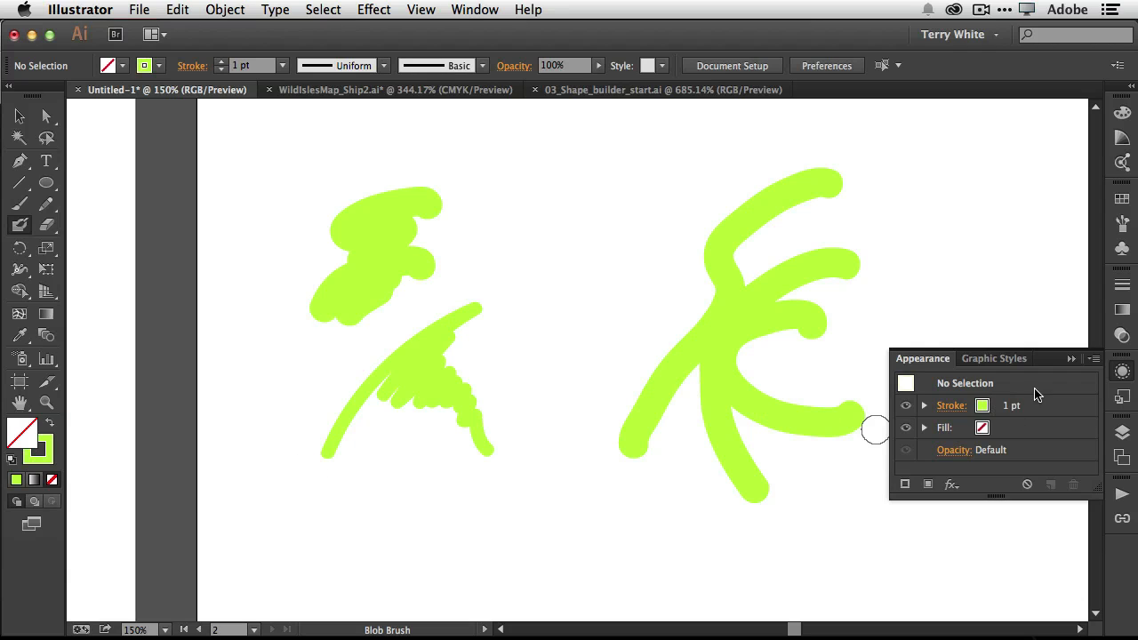
- Check the New Art Has Basic Appearance setting and collapse the Appearance panel
left_click(1094, 360)
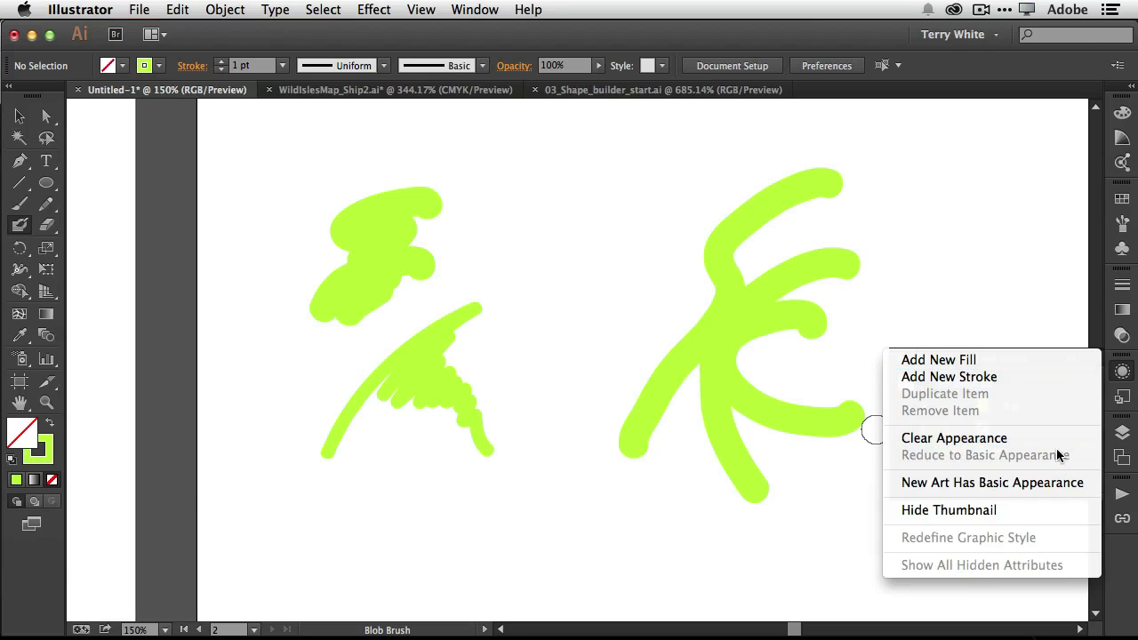
left_click(20, 124)
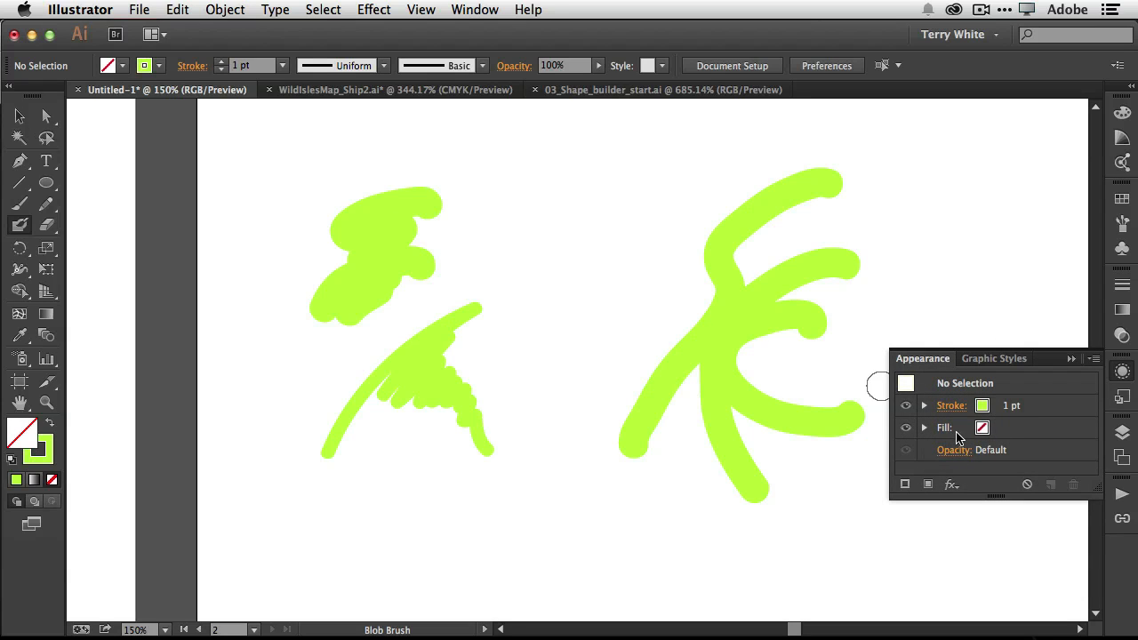
left_click(1072, 359)
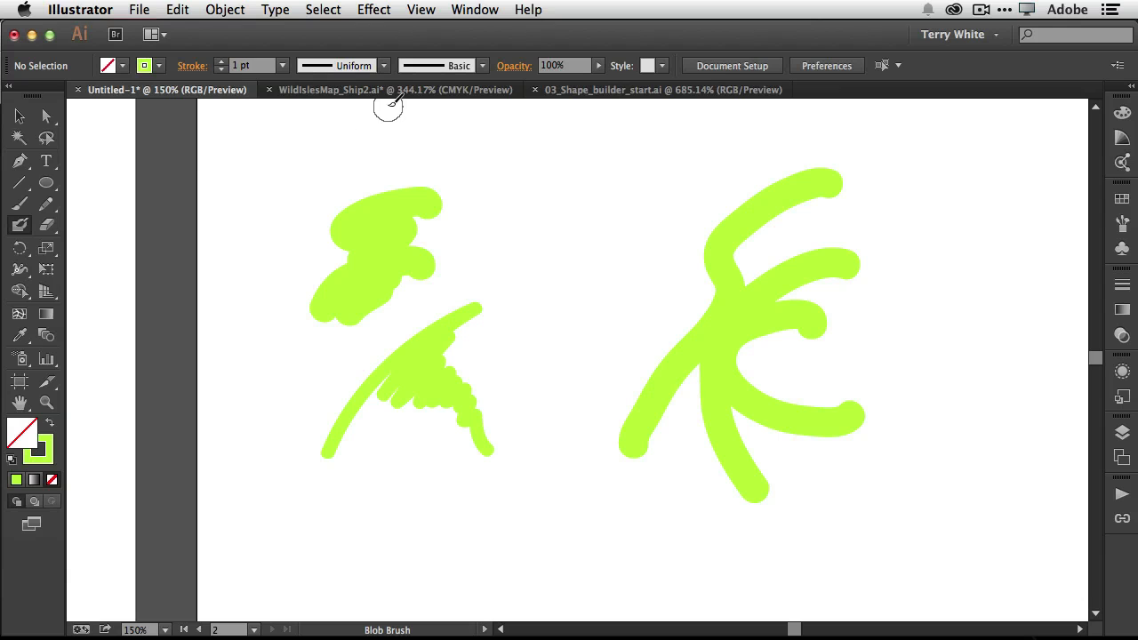
- Switch to the 03_Shape_builder_start.ai document, select the plug group to examine its separate parts, and deselect it
left_click(624, 90)
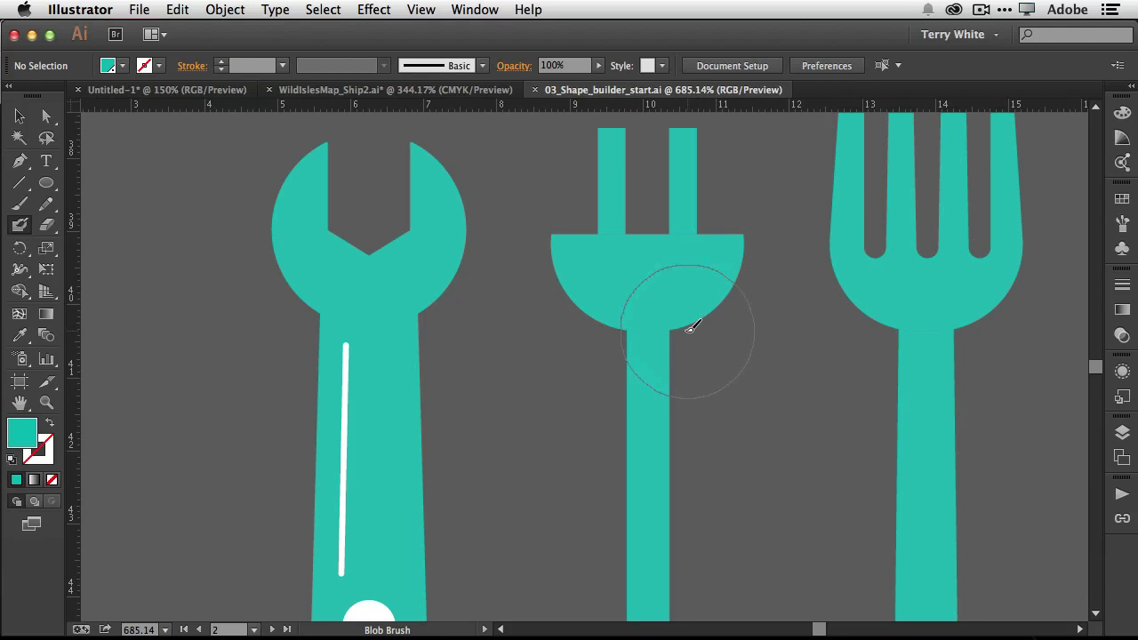
left_click(19, 116)
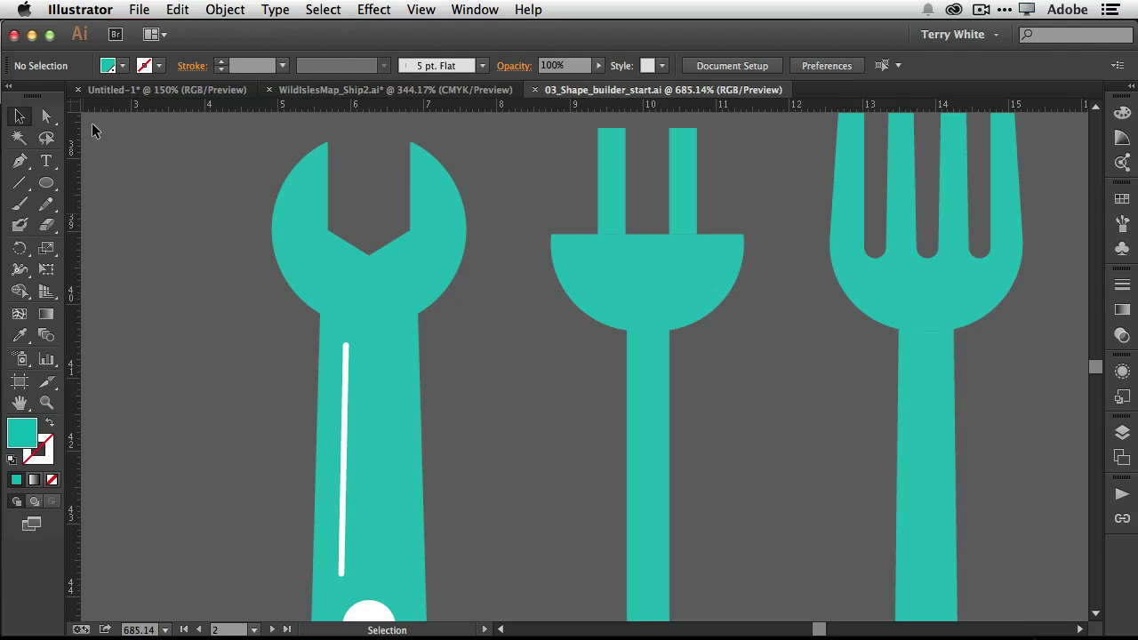
left_click(621, 294)
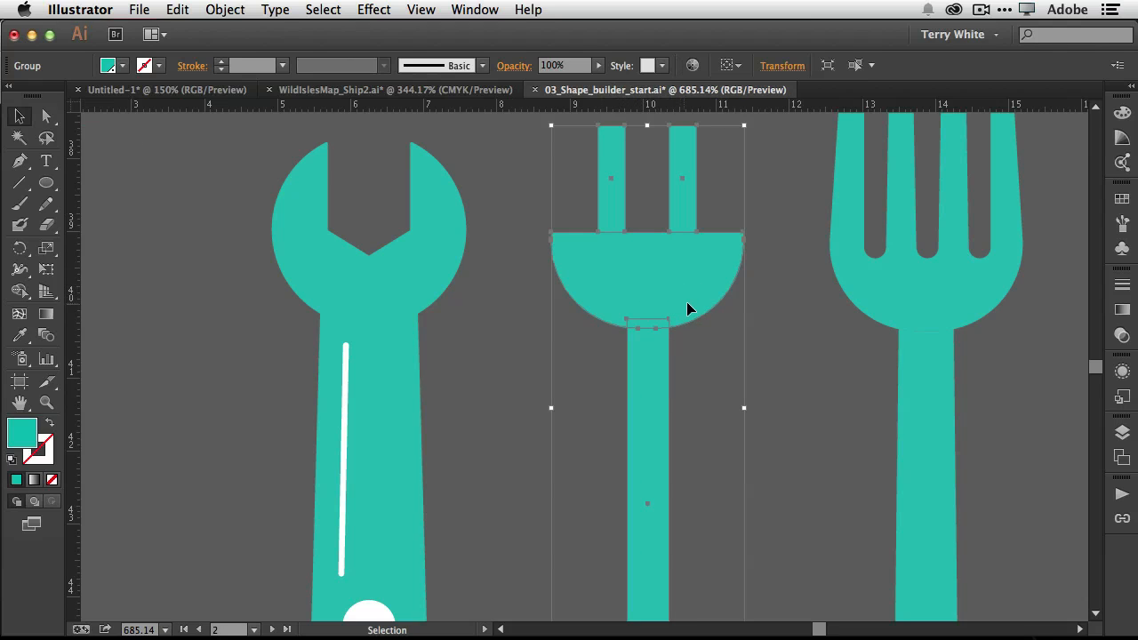
left_click(781, 285)
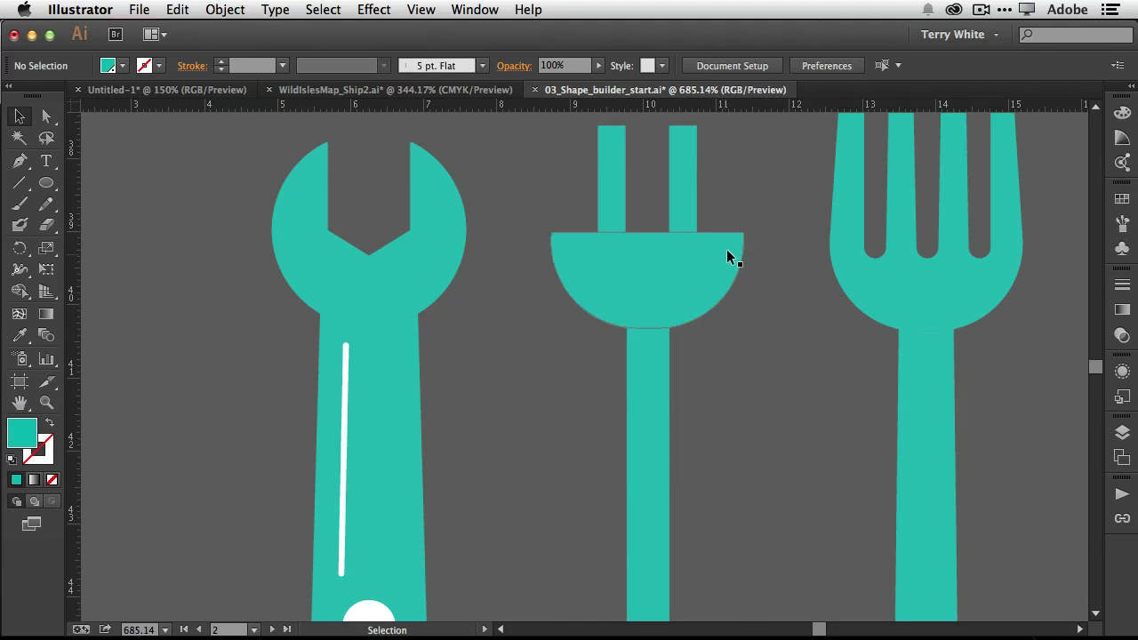
- Bring up the Pathfinder panel over the wrench to review its shape modes, and close it
left_click(474, 9)
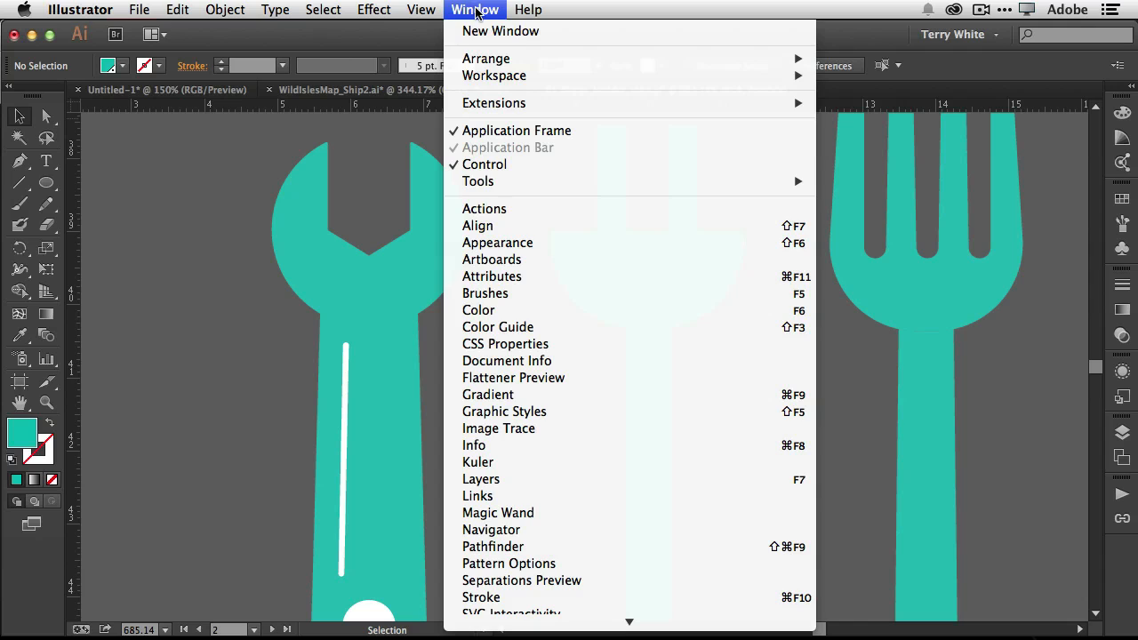
left_click(591, 545)
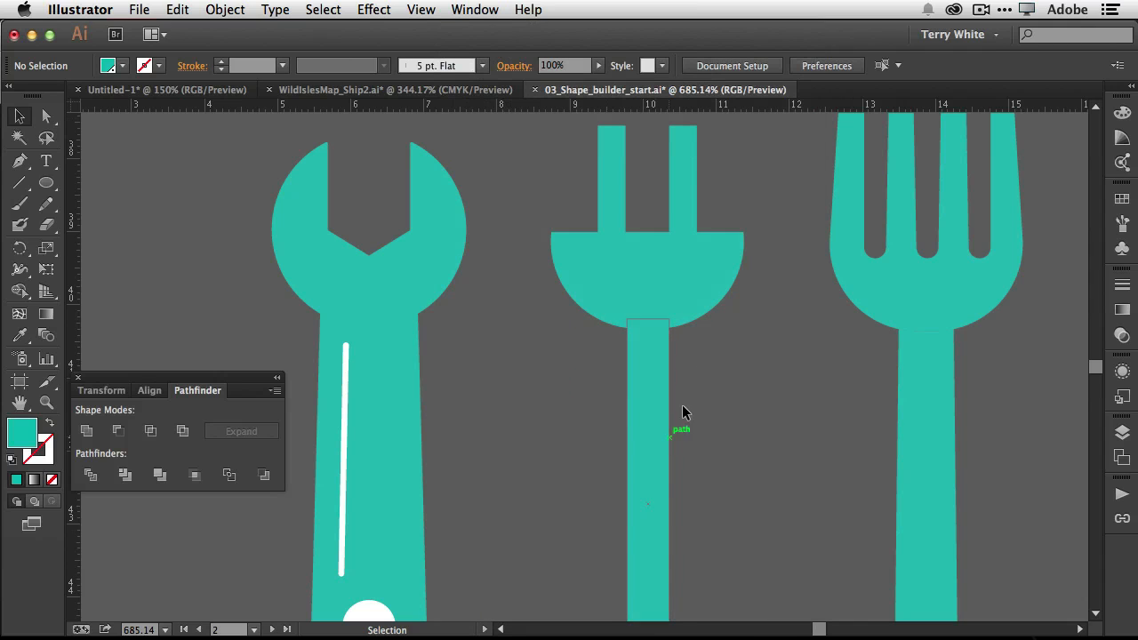
left_click_drag(221, 384, 358, 134)
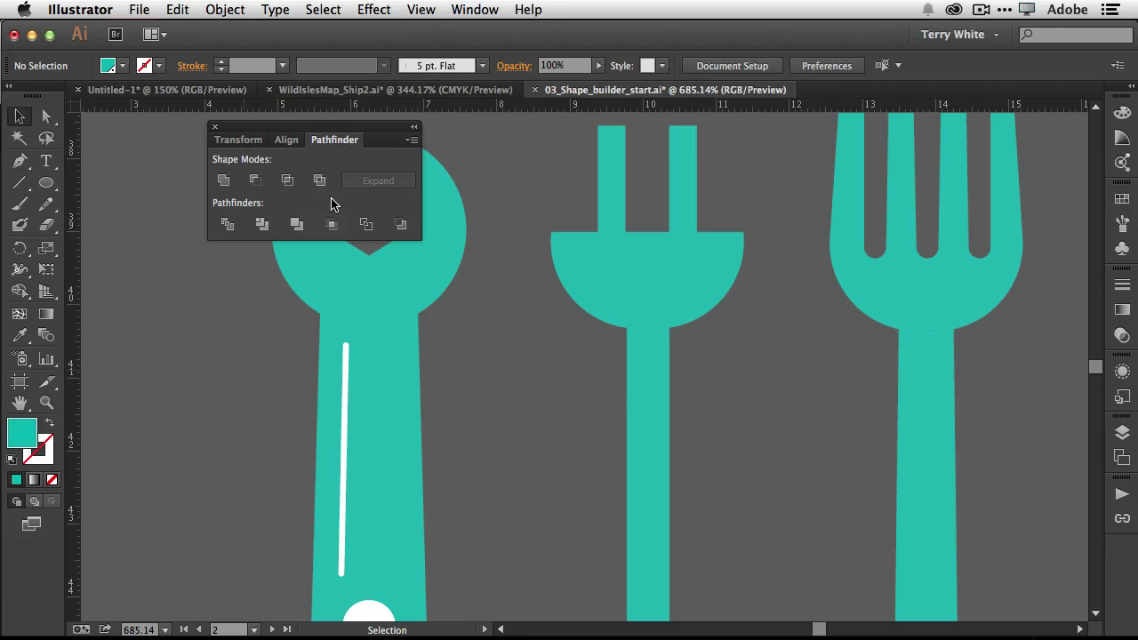
left_click(217, 138)
left_click(215, 127)
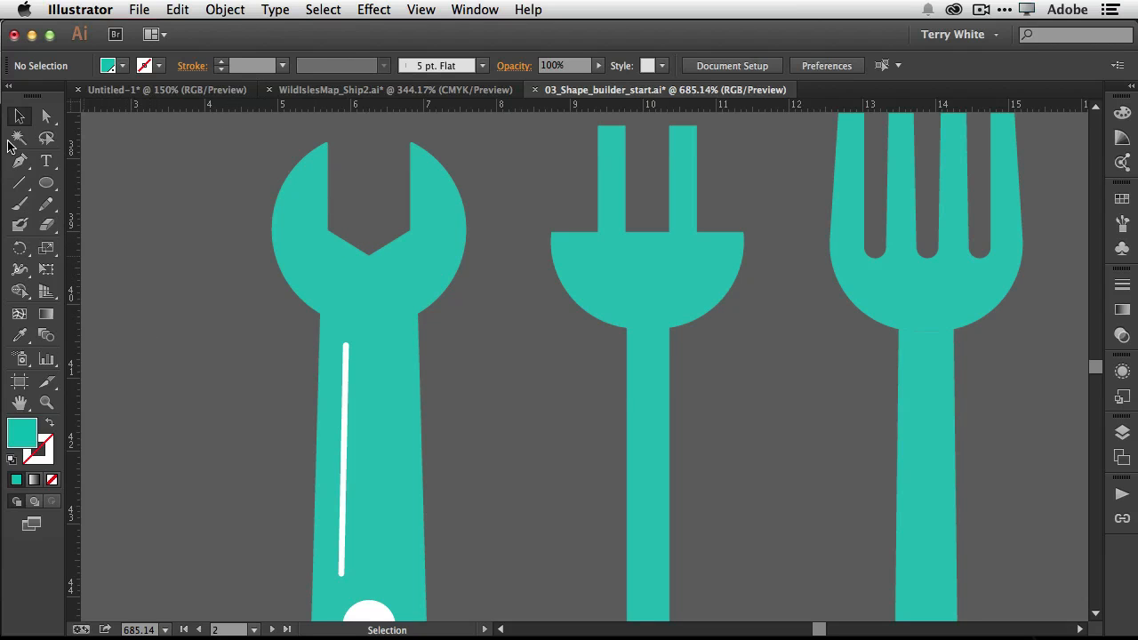
- Select the plug group and merge its cord, half-round body and both prongs into one shape with the Shape Builder
left_click(595, 262)
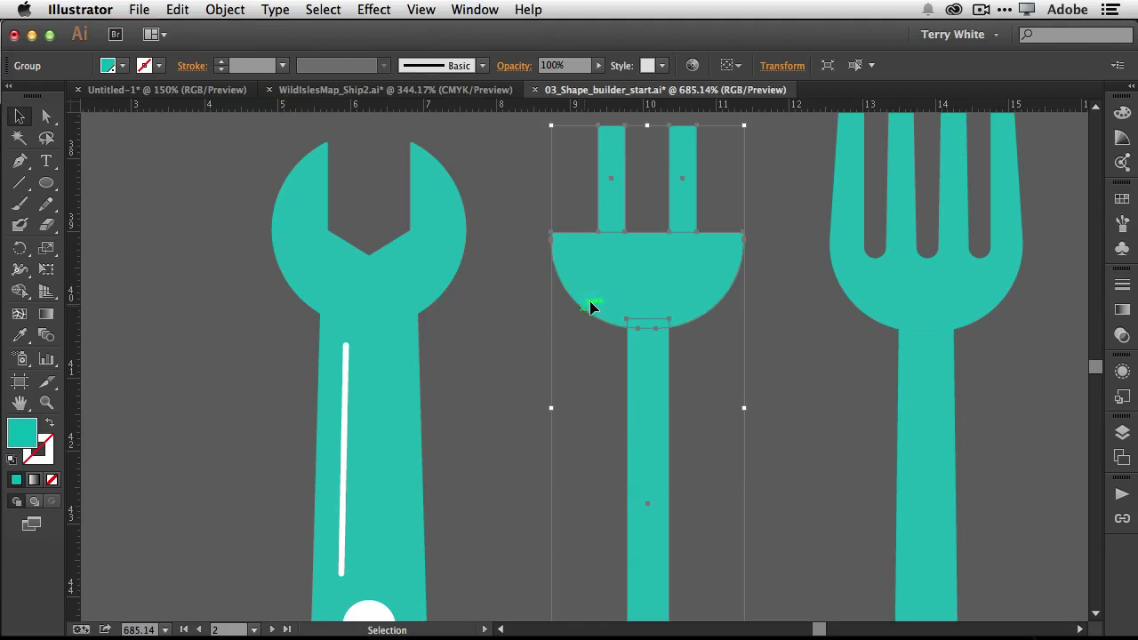
left_click(23, 301)
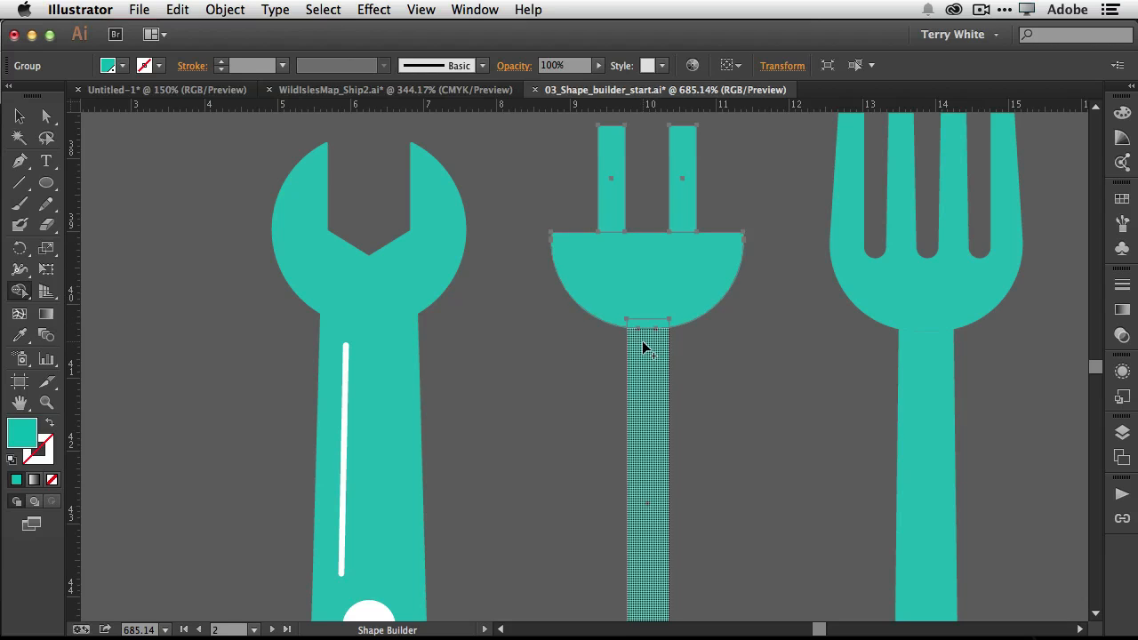
mouse_move(650, 371)
left_mouse_down()
mouse_move(655, 288)
mouse_move(640, 280)
left_mouse_up()
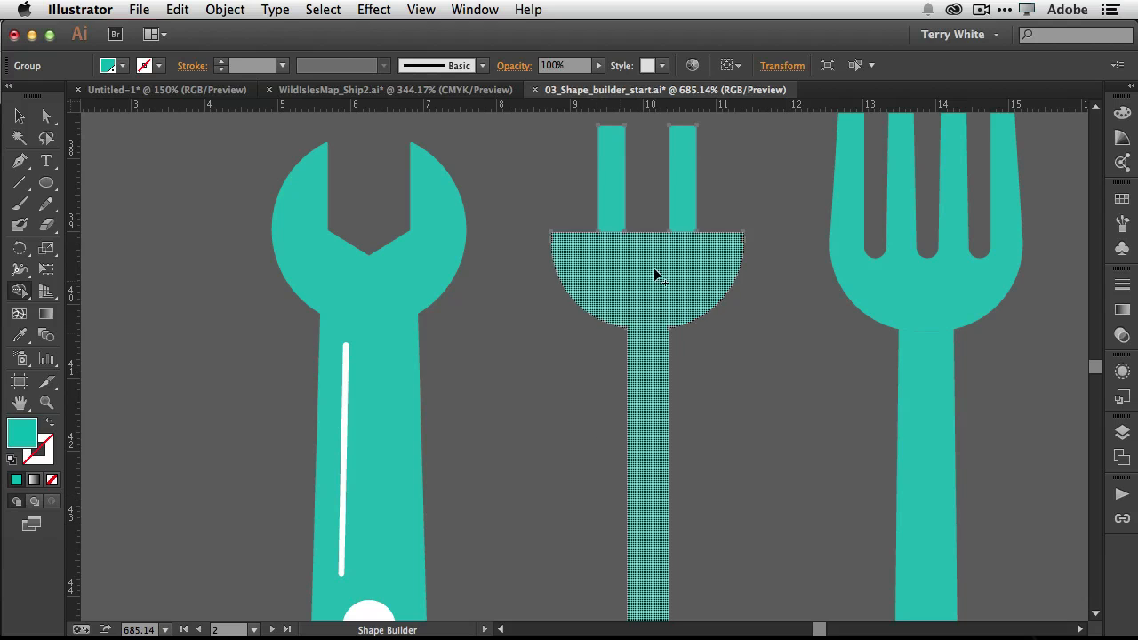
left_click_drag(608, 266, 614, 214)
left_click_drag(673, 269, 679, 207)
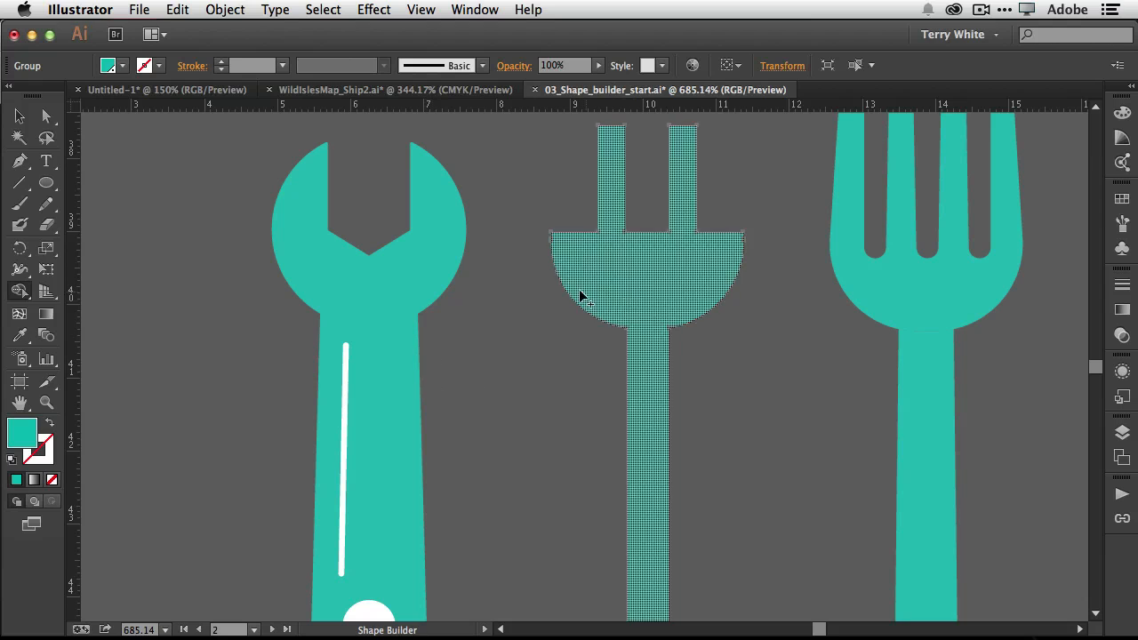
- Move the merged plug slightly down and switch back to the Untitled-1 document
left_click(20, 116)
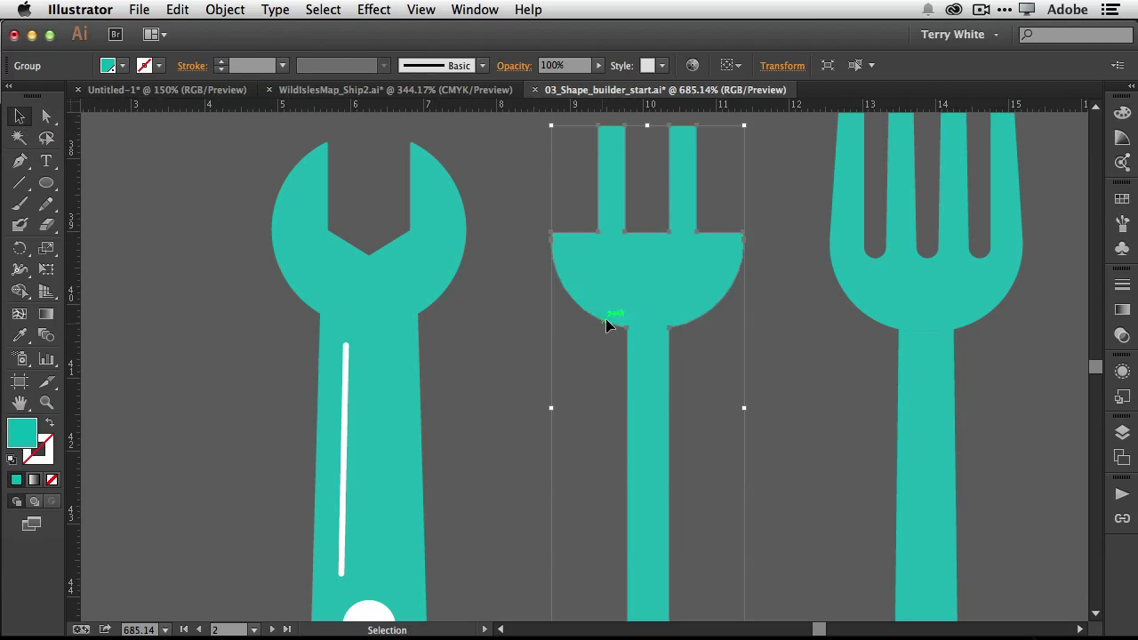
left_click_drag(647, 291, 647, 304)
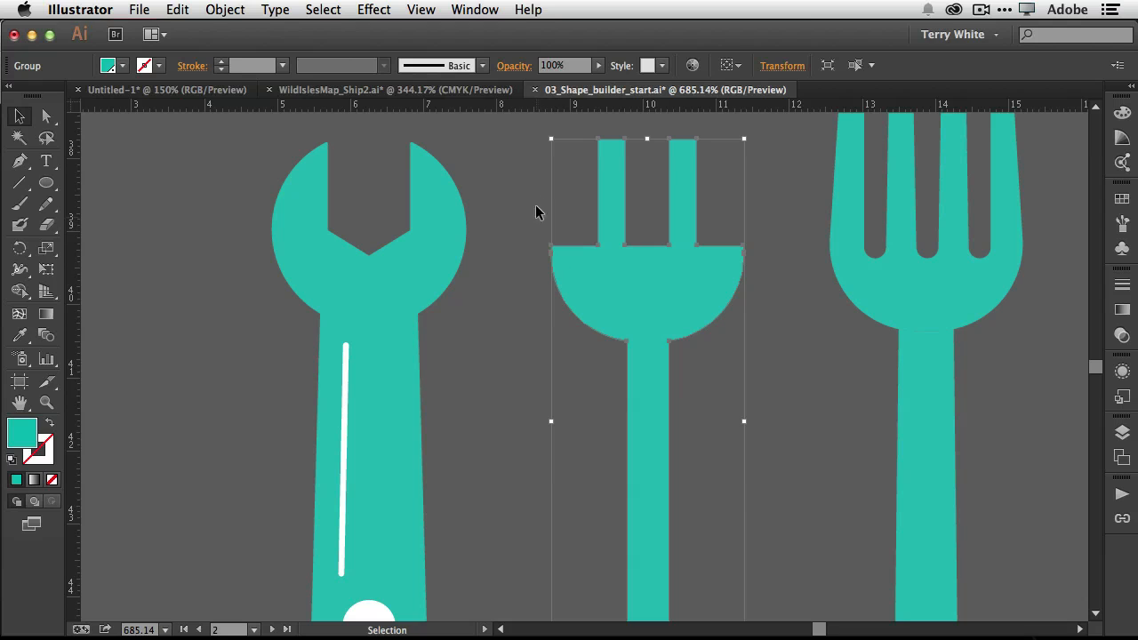
left_click(187, 90)
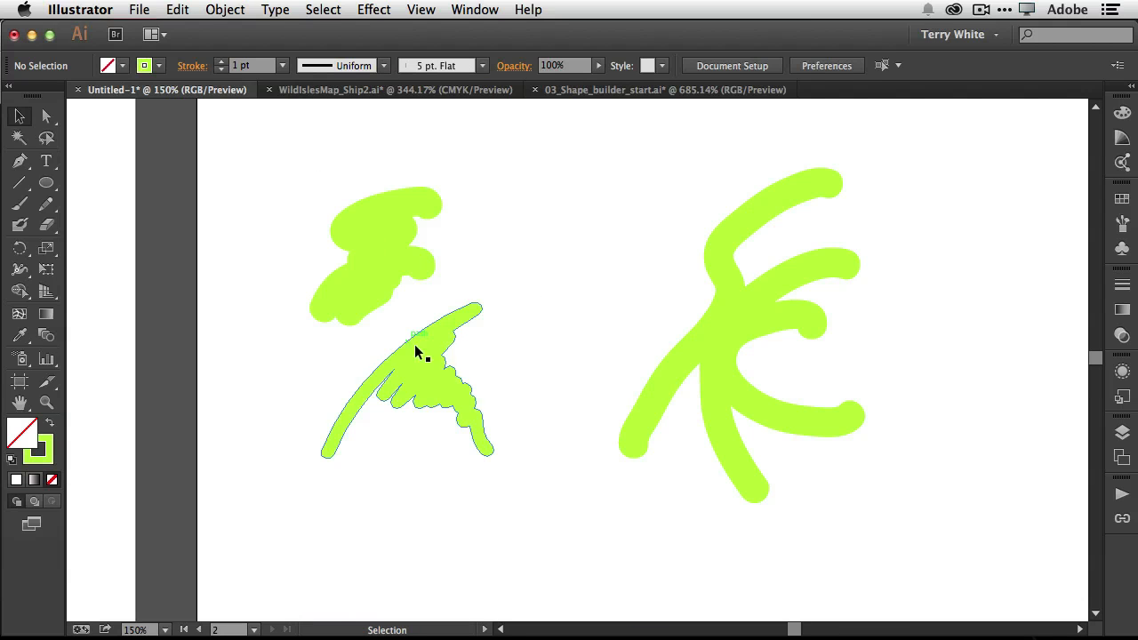
- Move the jagged blob shape up and to the right and the branching blob group further right to clear space on the artboard
mouse_move(445, 356)
left_mouse_down()
mouse_move(521, 292)
mouse_move(612, 157)
left_mouse_up()
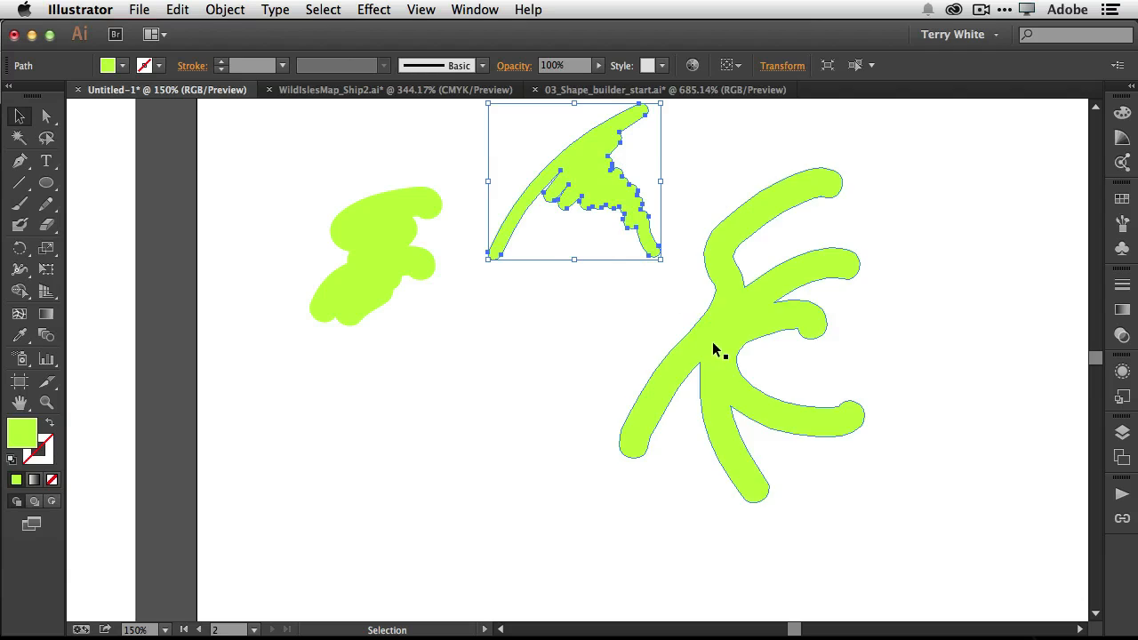
mouse_move(719, 355)
left_mouse_down()
mouse_move(818, 287)
mouse_move(919, 267)
left_mouse_up()
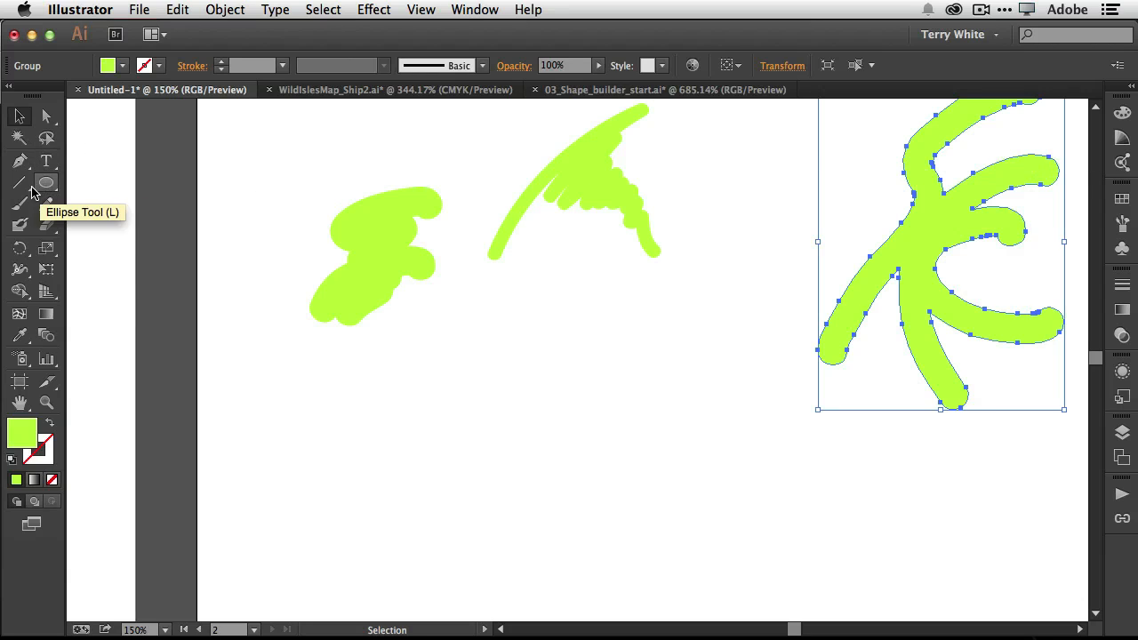
left_click_drag(34, 188, 138, 228)
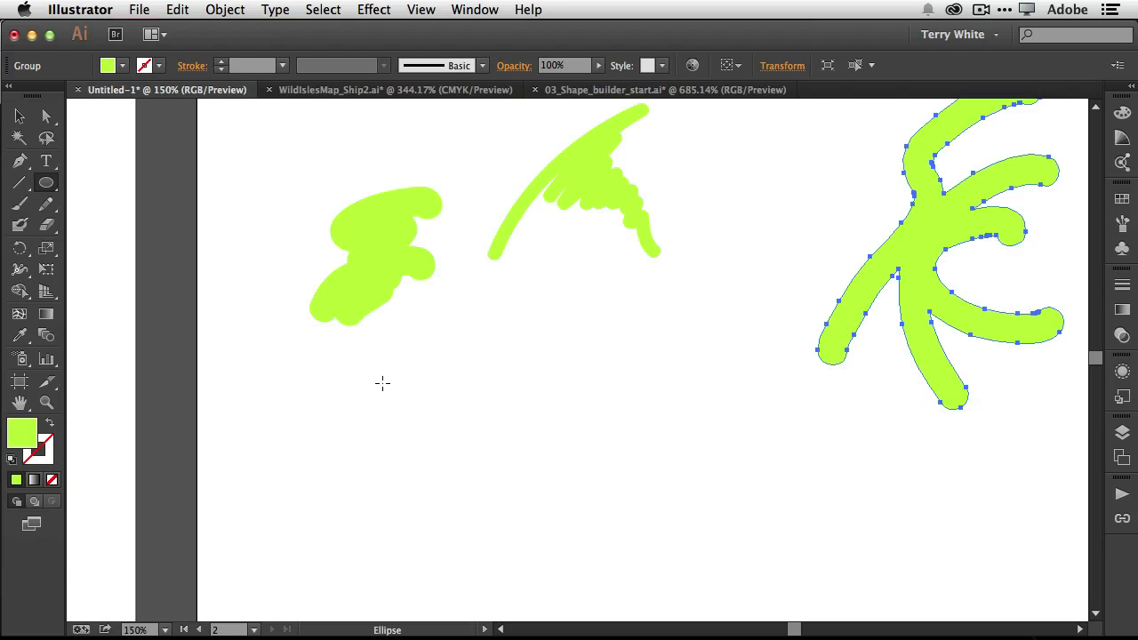
left_click_drag(370, 378, 568, 526)
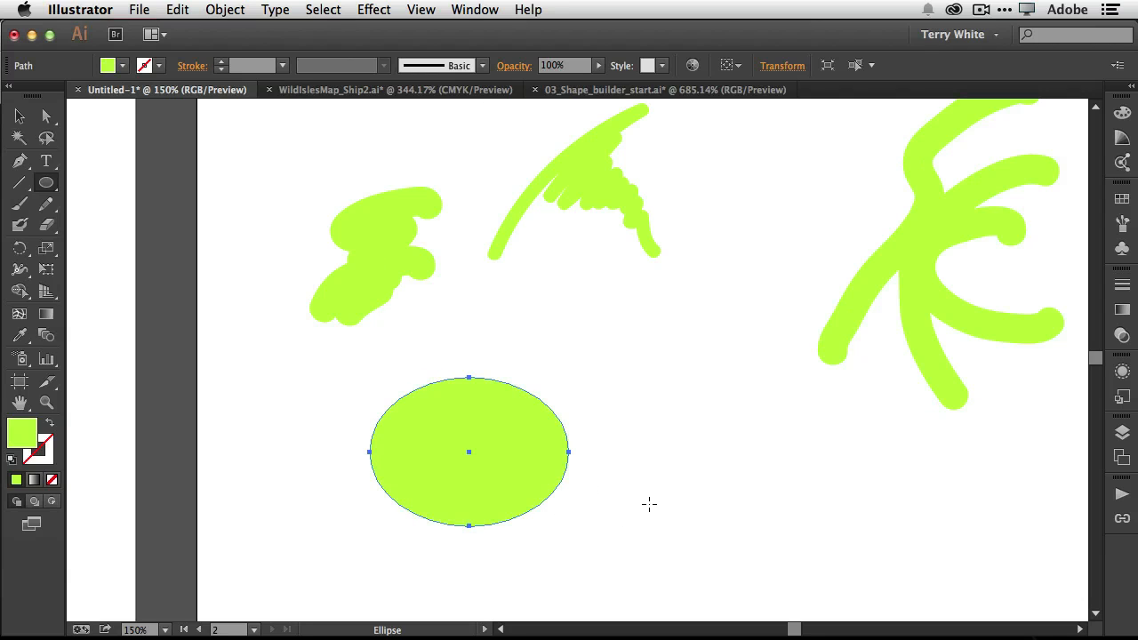
left_click(52, 453)
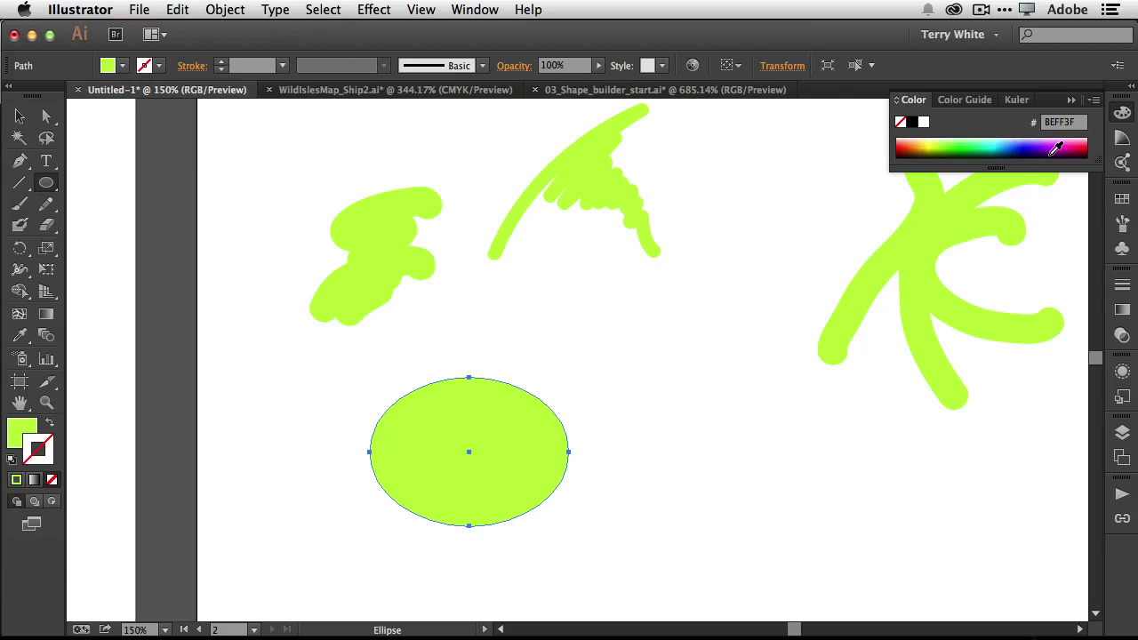
left_click(1022, 144)
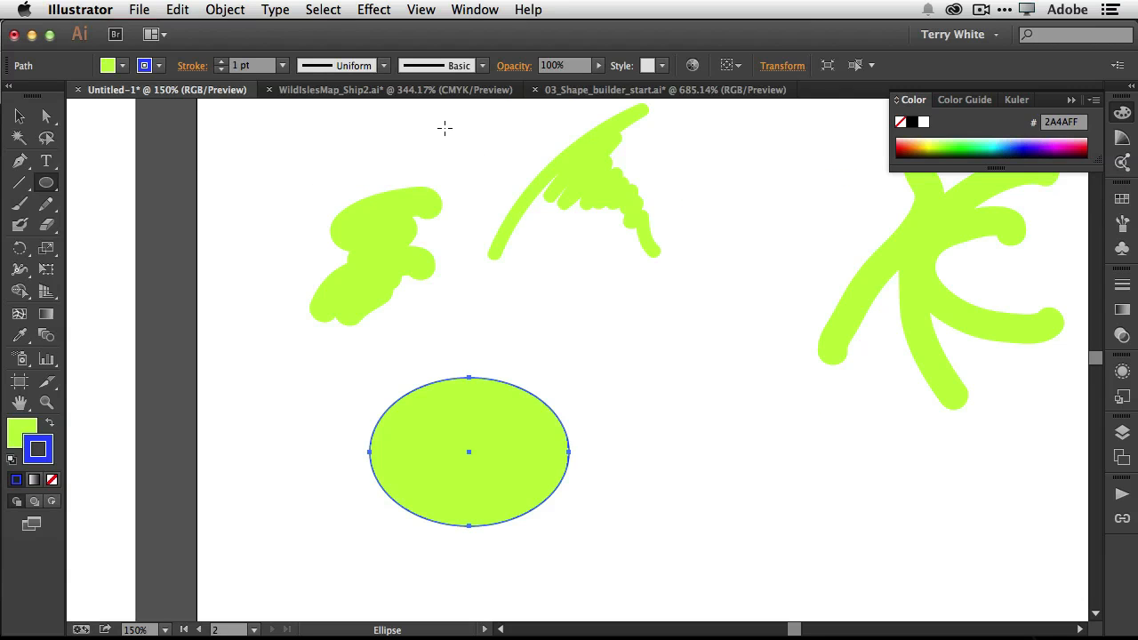
left_click(282, 65)
left_click(300, 178)
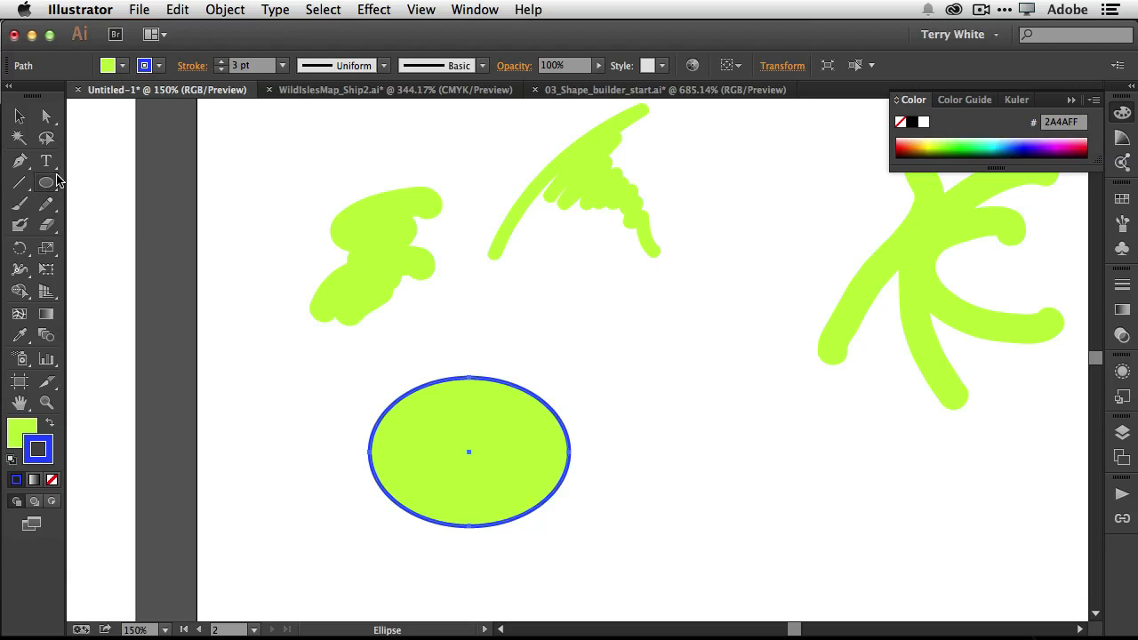
left_click_drag(495, 337, 674, 474)
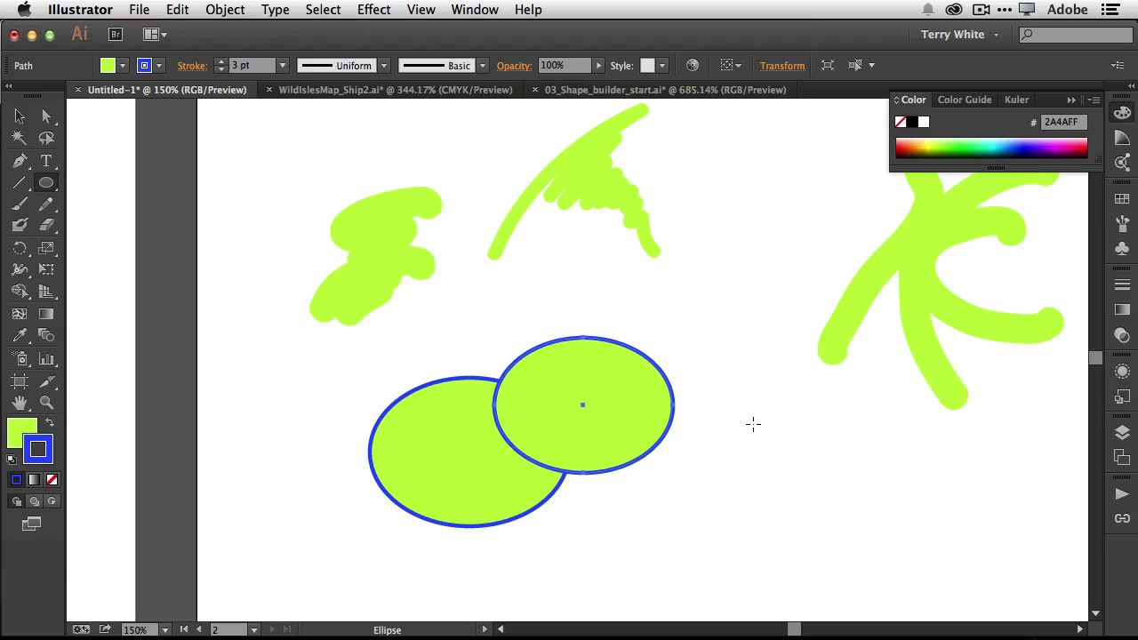
key("super+z")
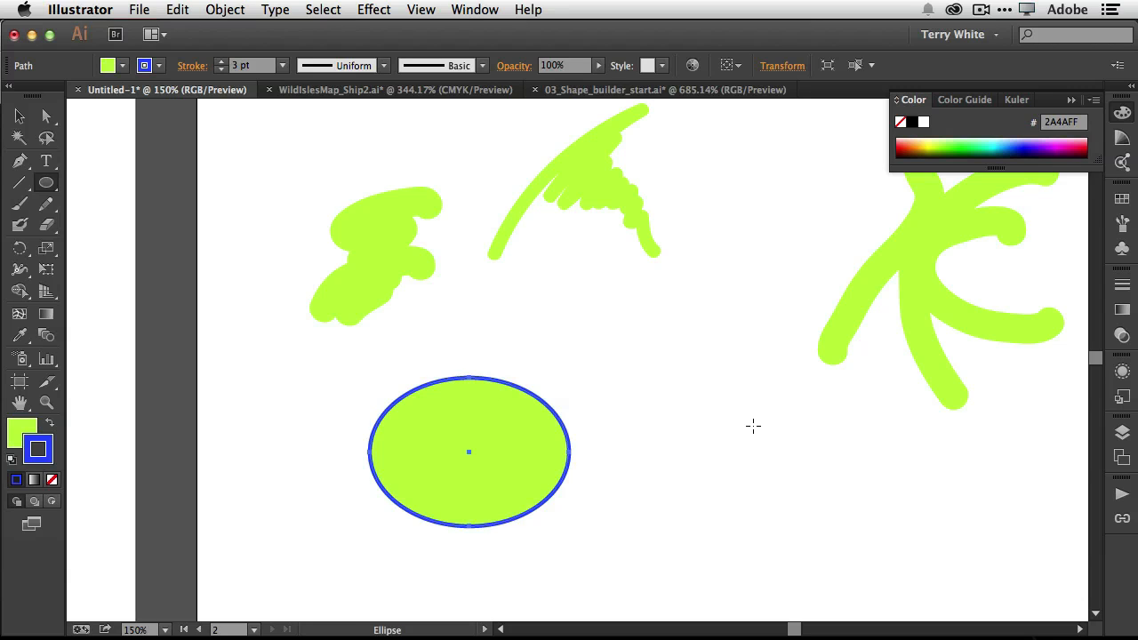
key("super+z")
key("super+z")
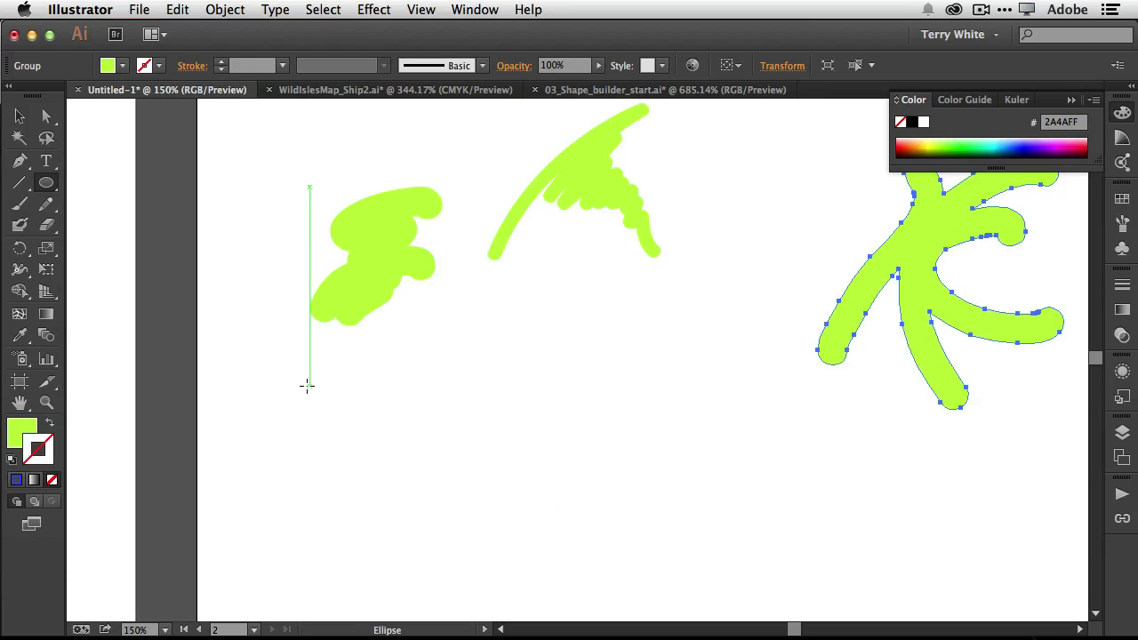
- Draw a green-filled rectangle in the empty area below the blob shapes and give it a 0002FF blue stroke
left_click(41, 189)
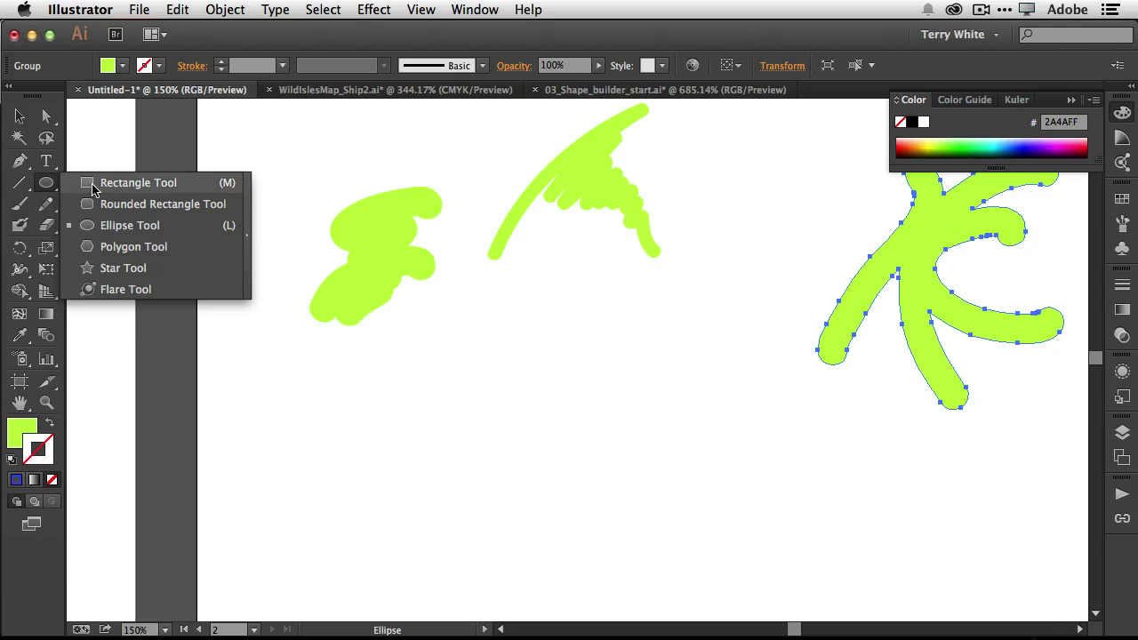
left_click(133, 182)
mouse_move(366, 382)
left_mouse_down()
mouse_move(477, 496)
mouse_move(602, 536)
left_mouse_up()
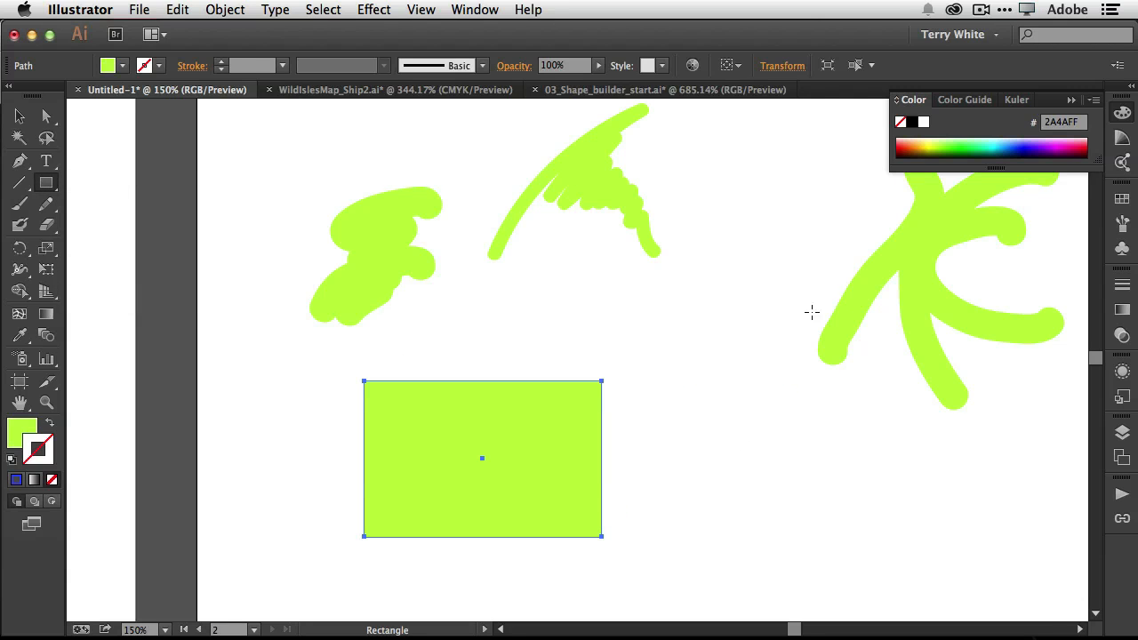
left_click(1014, 148)
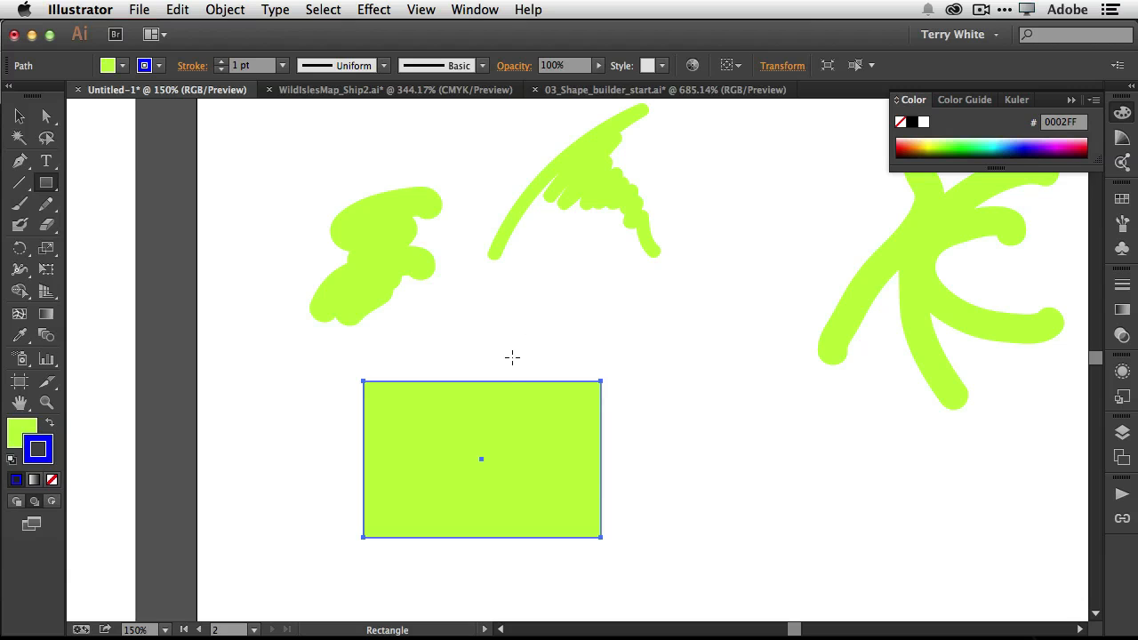
- Try Draw Behind by drawing a smaller rectangle overlapping the green rectangle's upper-right corner, and undo it
left_click_drag(505, 354, 679, 443)
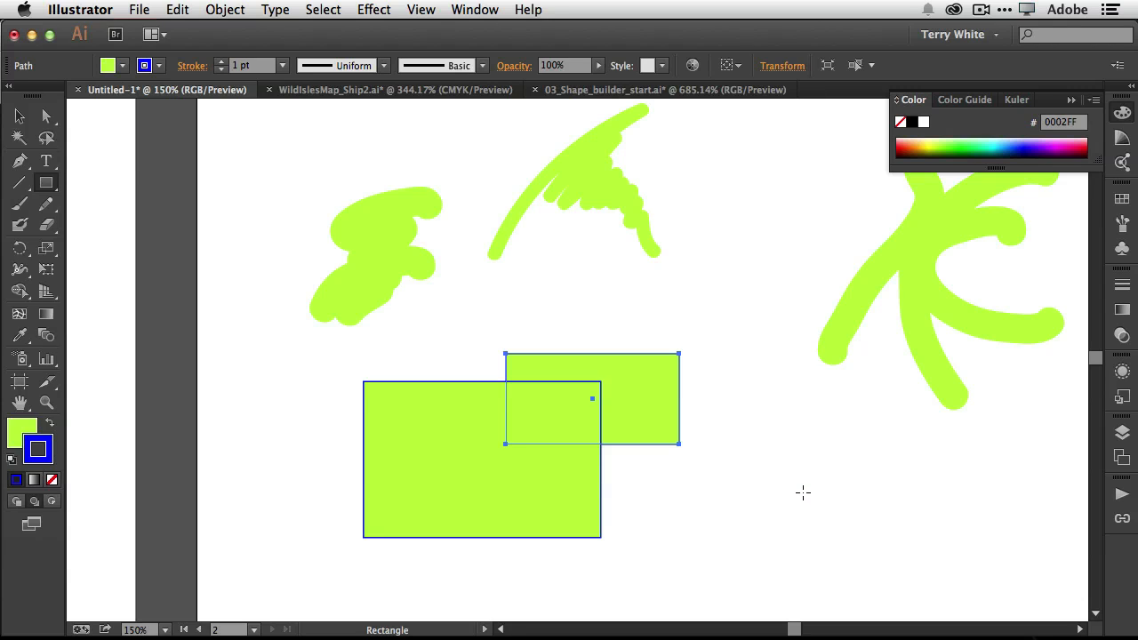
key("ctrl+z")
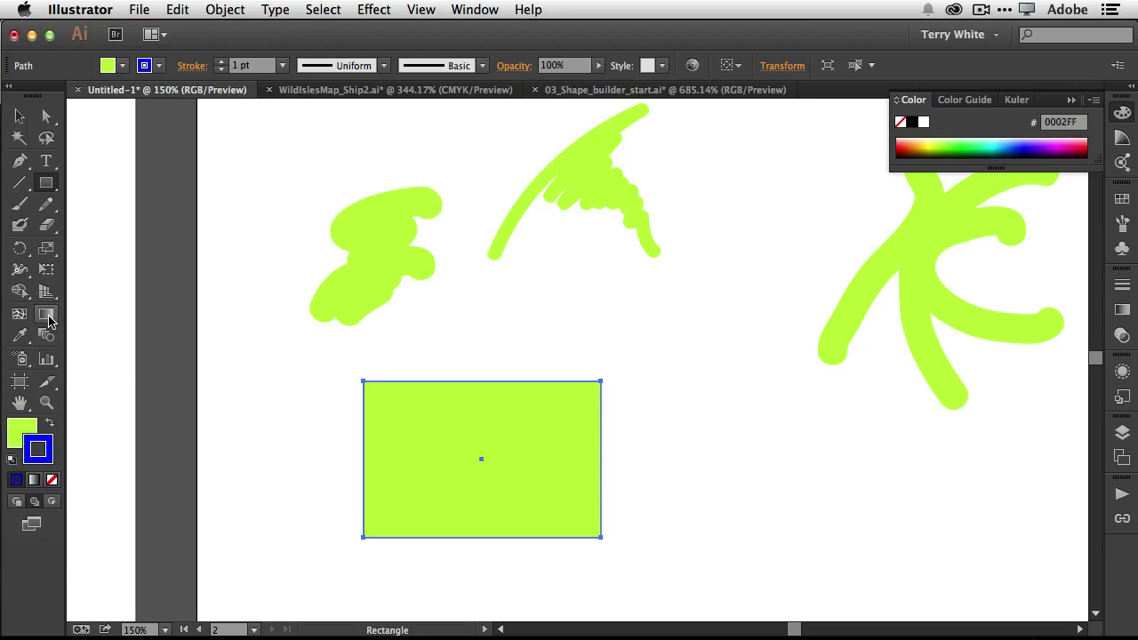
- Switch to Draw Inside and draw two smaller rectangles overlapping the green rectangle's lower-right and upper-left corners
left_click(51, 502)
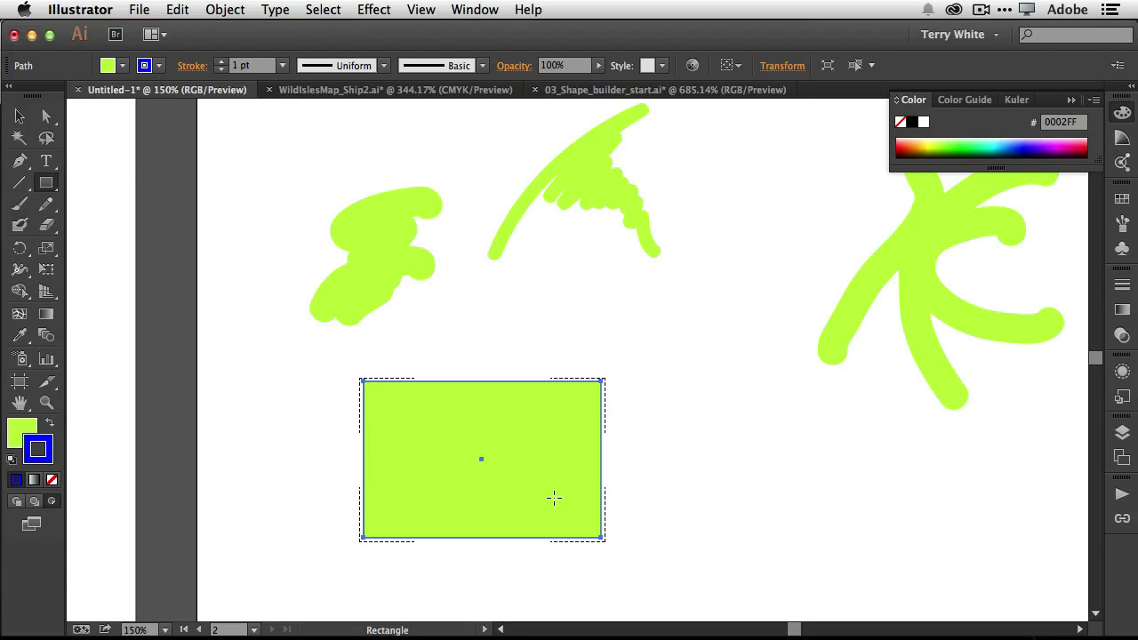
mouse_move(540, 491)
left_mouse_down()
mouse_move(612, 552)
mouse_move(717, 596)
left_mouse_up()
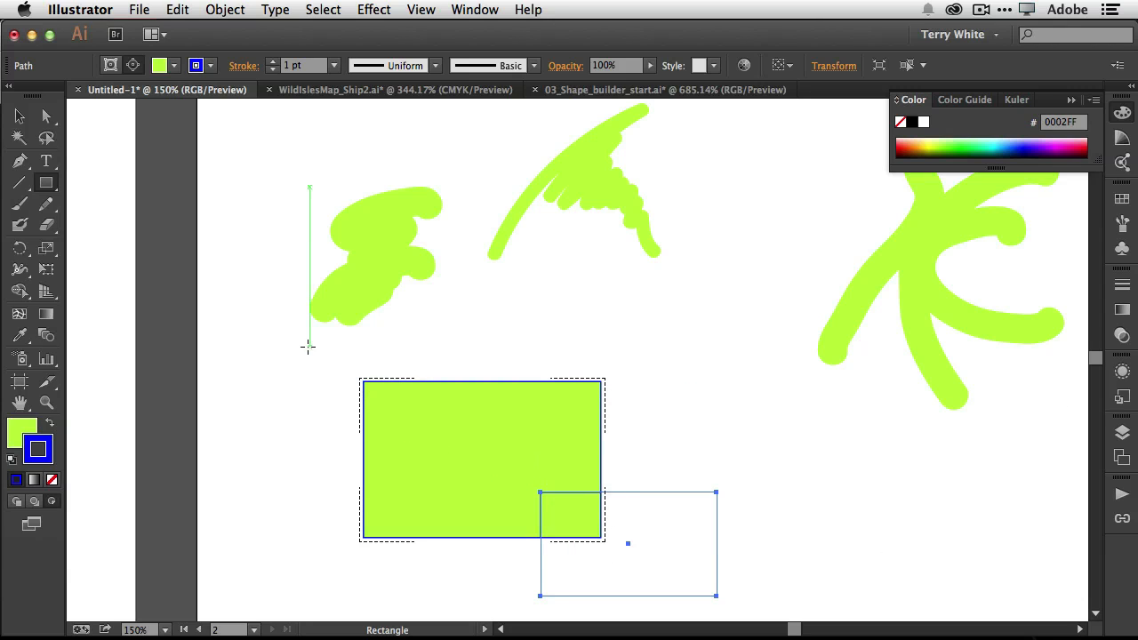
left_click_drag(309, 345, 402, 431)
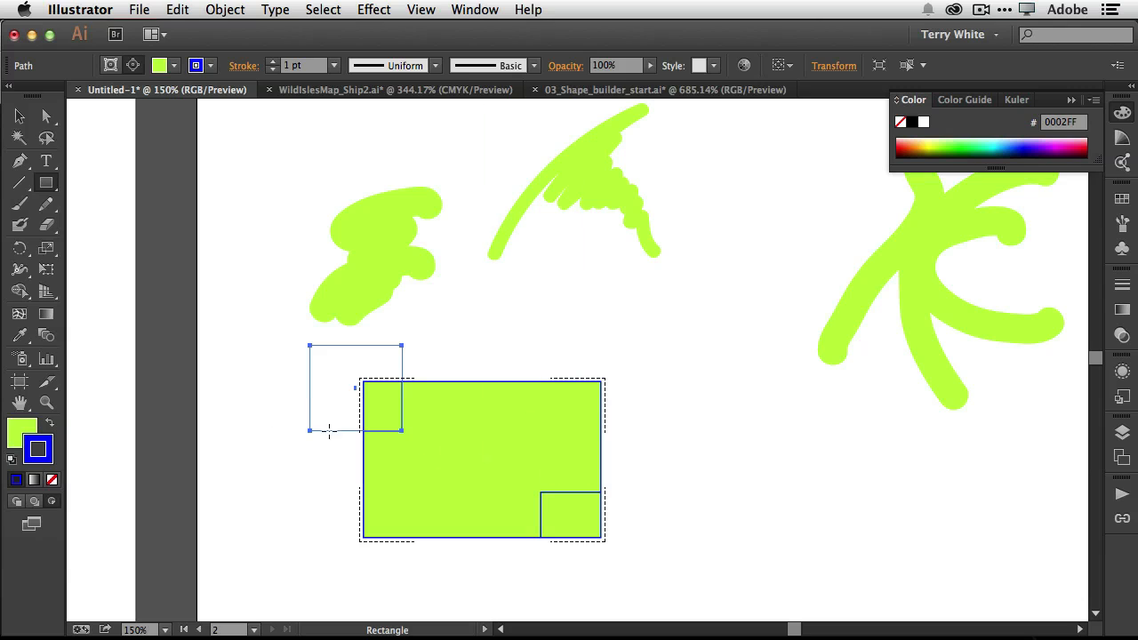
- Swap the fill and stroke colors of both clipped corner rectangles so their fills are blue, and deselect them
left_click(20, 117)
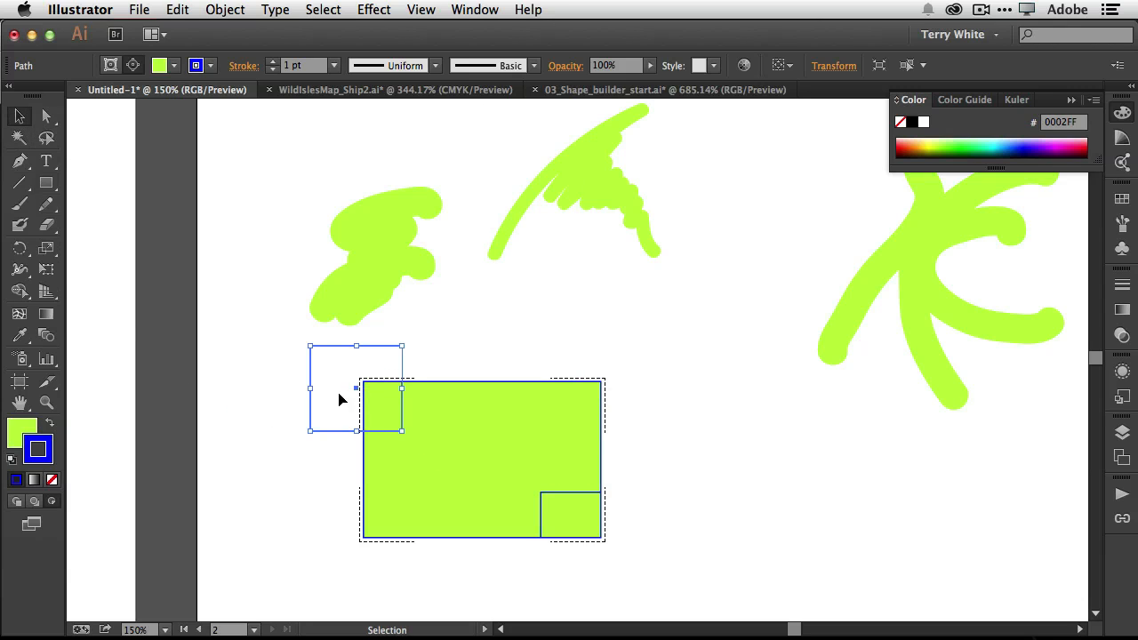
left_click(52, 420)
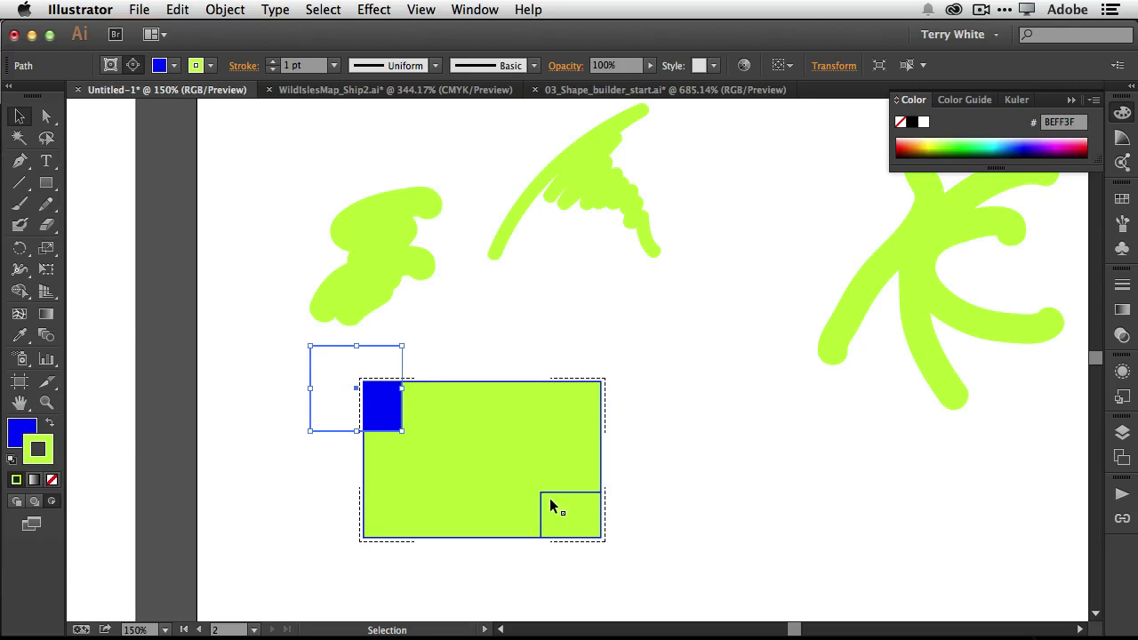
left_click(650, 510)
double_click(590, 499)
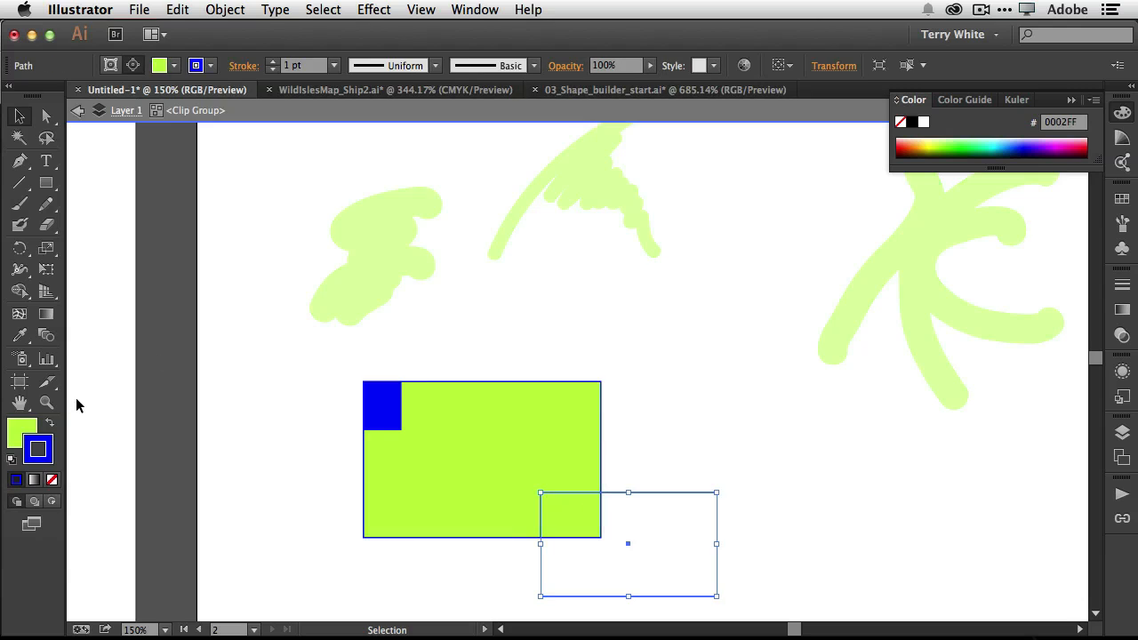
left_click(52, 423)
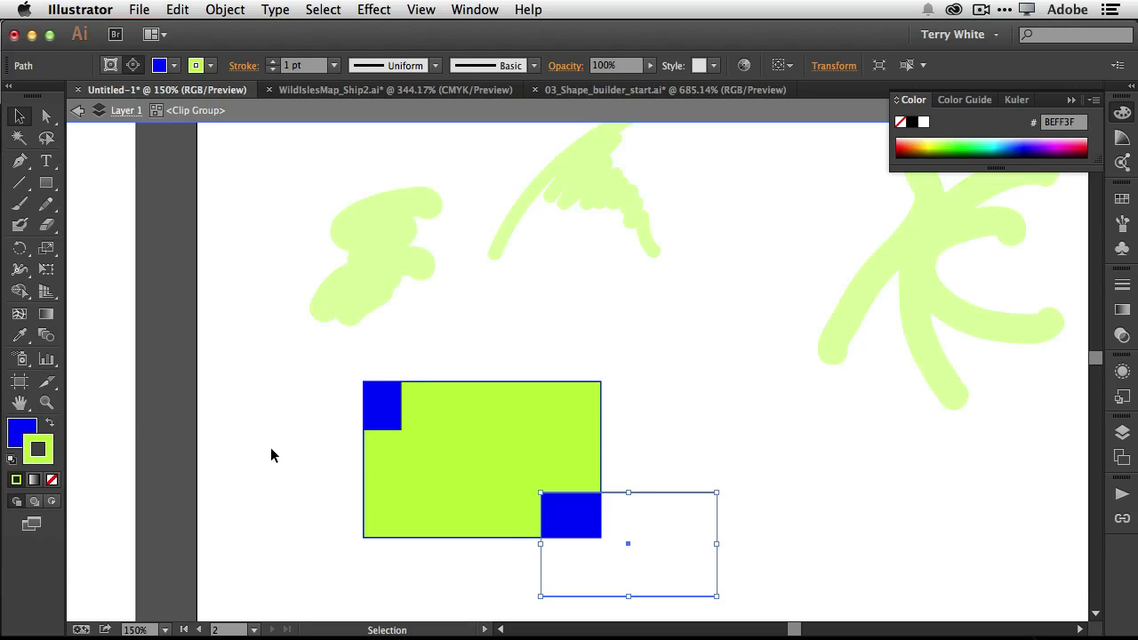
left_click(226, 446)
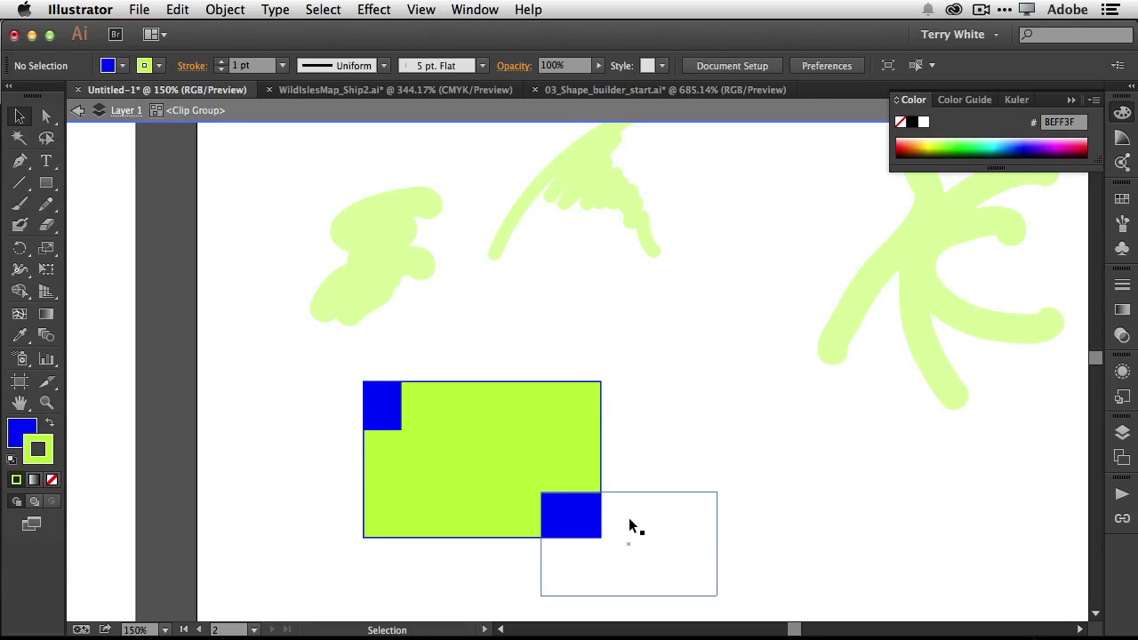
- Reposition the two blue rectangles inside the clip group so different portions of them overlap the green rectangle's corners
left_click_drag(629, 532, 668, 506)
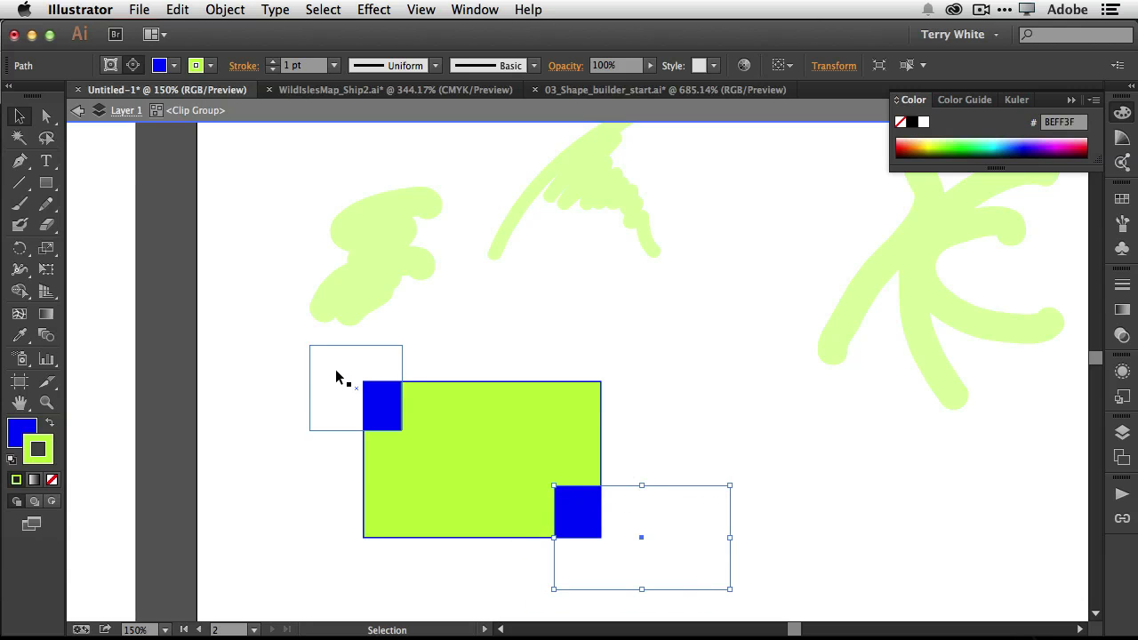
mouse_move(338, 377)
left_mouse_down()
mouse_move(318, 381)
mouse_move(358, 374)
mouse_move(338, 376)
left_mouse_up()
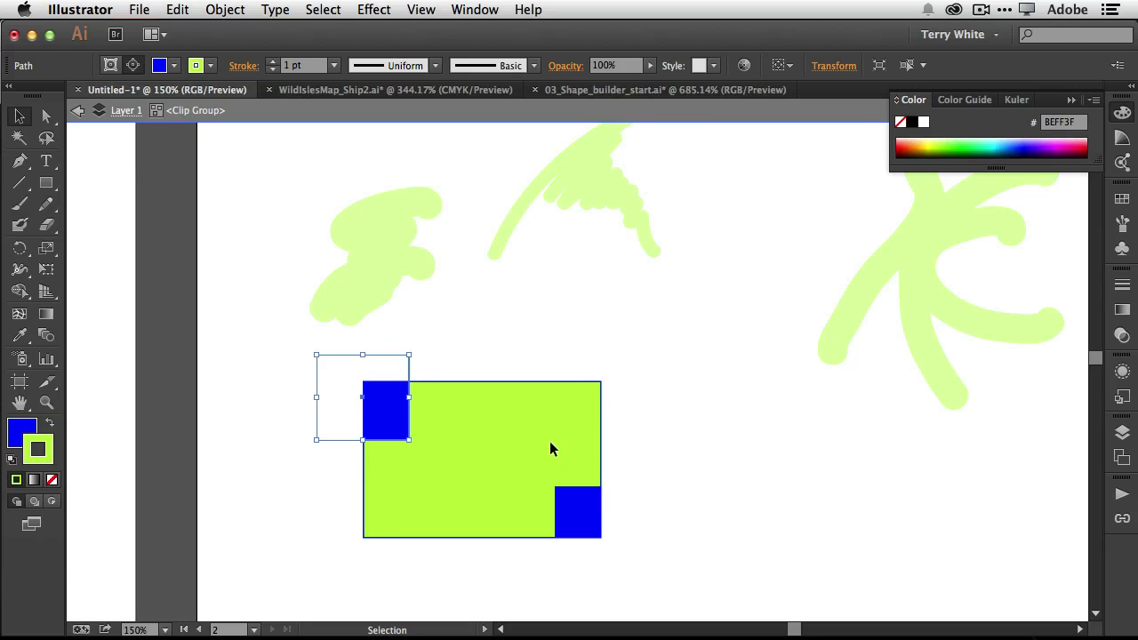
left_click_drag(656, 537, 653, 535)
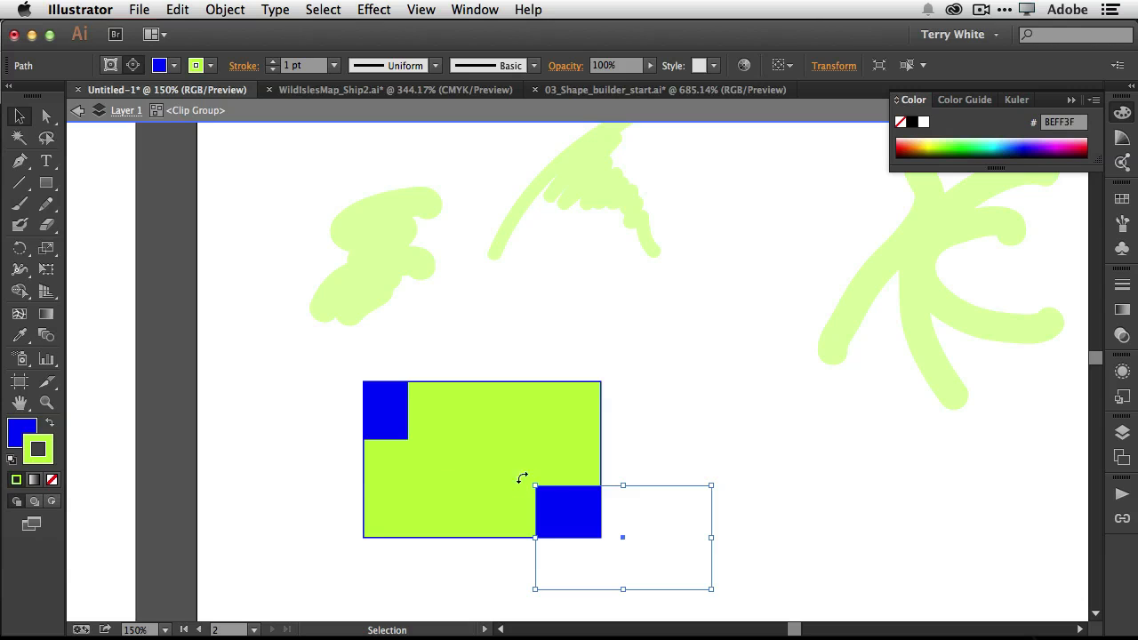
mouse_move(643, 521)
left_mouse_down()
mouse_move(669, 531)
mouse_move(641, 509)
left_mouse_up()
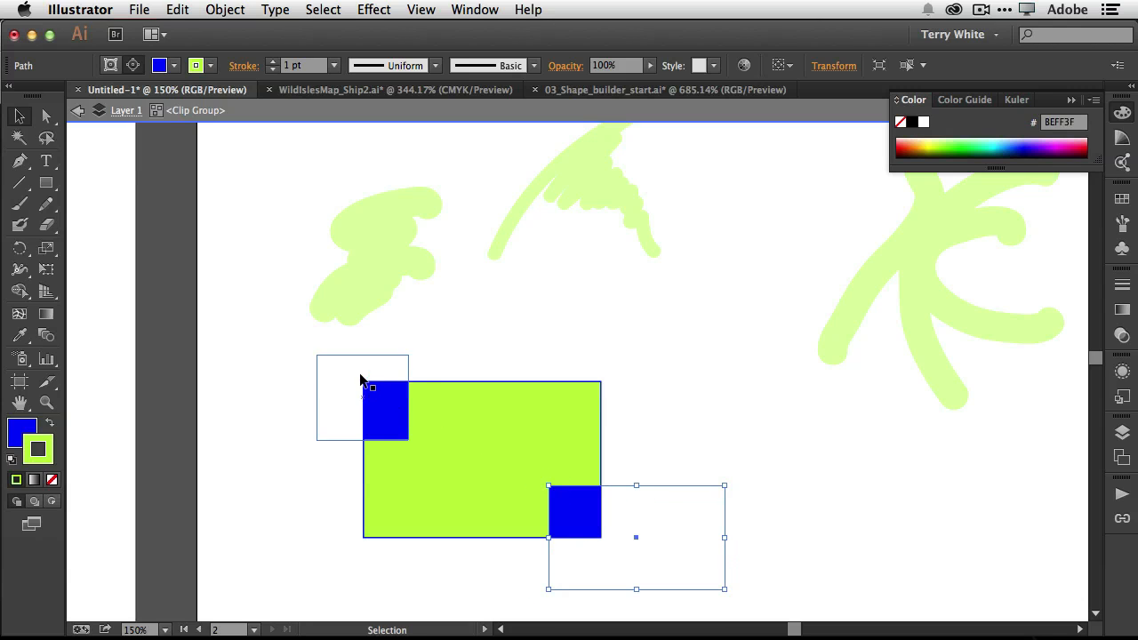
left_click_drag(350, 382, 344, 372)
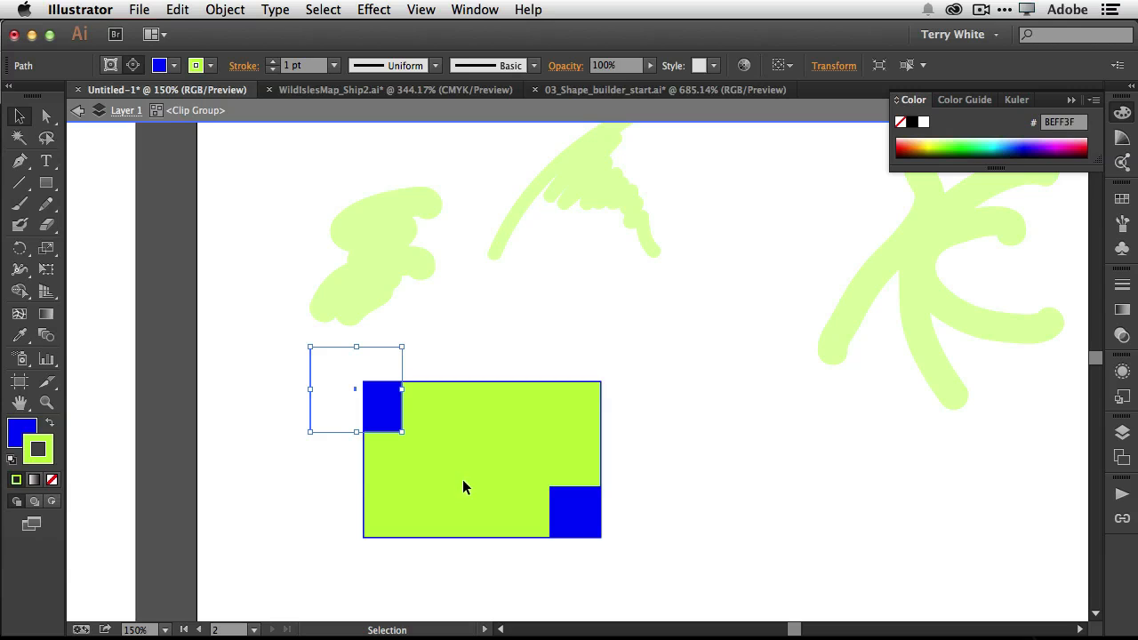
left_click_drag(659, 522, 653, 531)
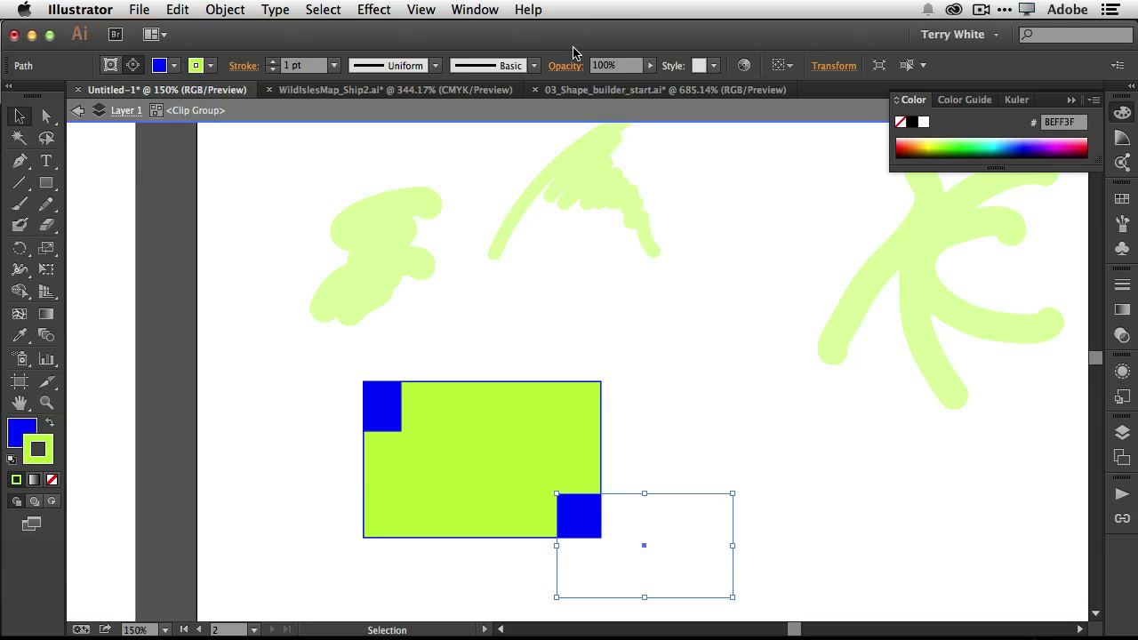
- Switch to Adobe Kuler in Google Chrome, start a new theme, and spread its Analogous colors around the color wheel with yellow-green first
key("super+Tab")
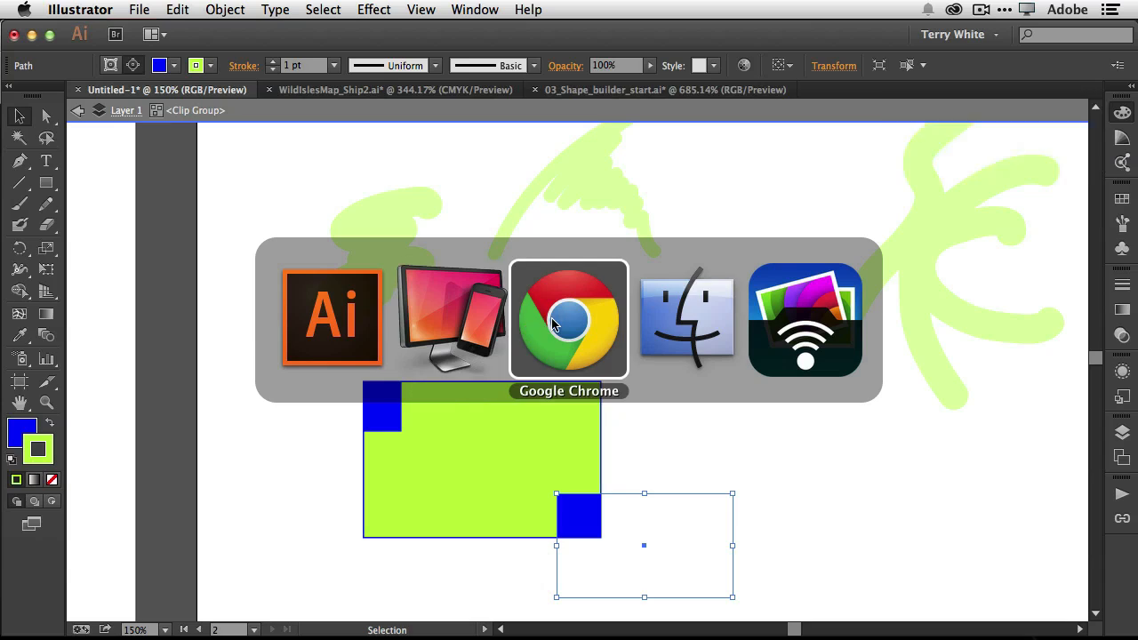
left_click(552, 325)
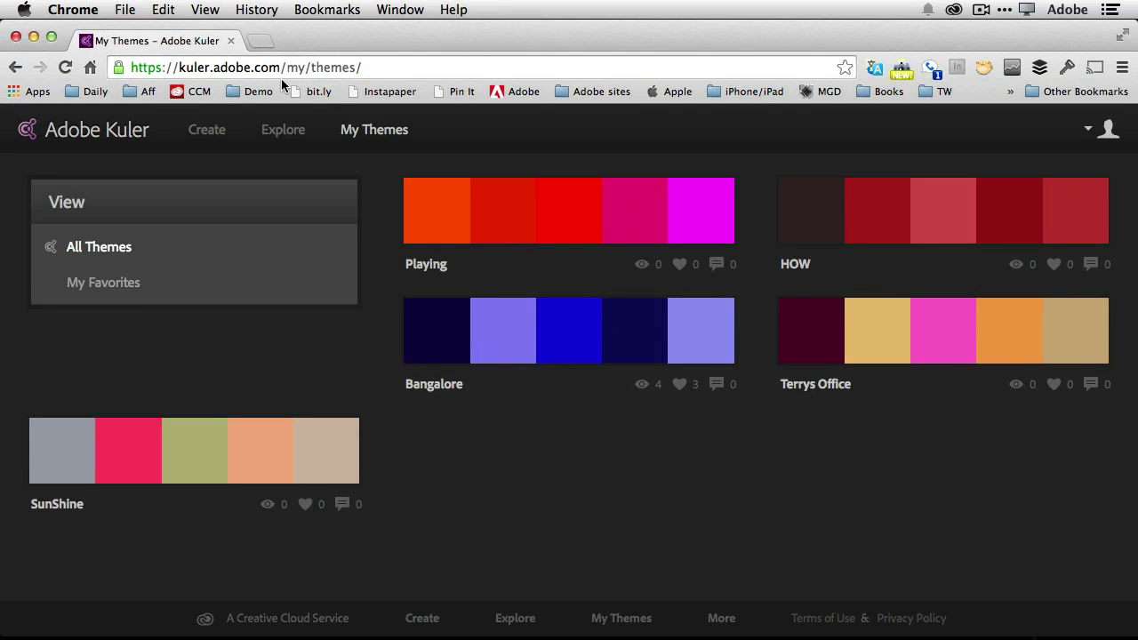
left_click(208, 135)
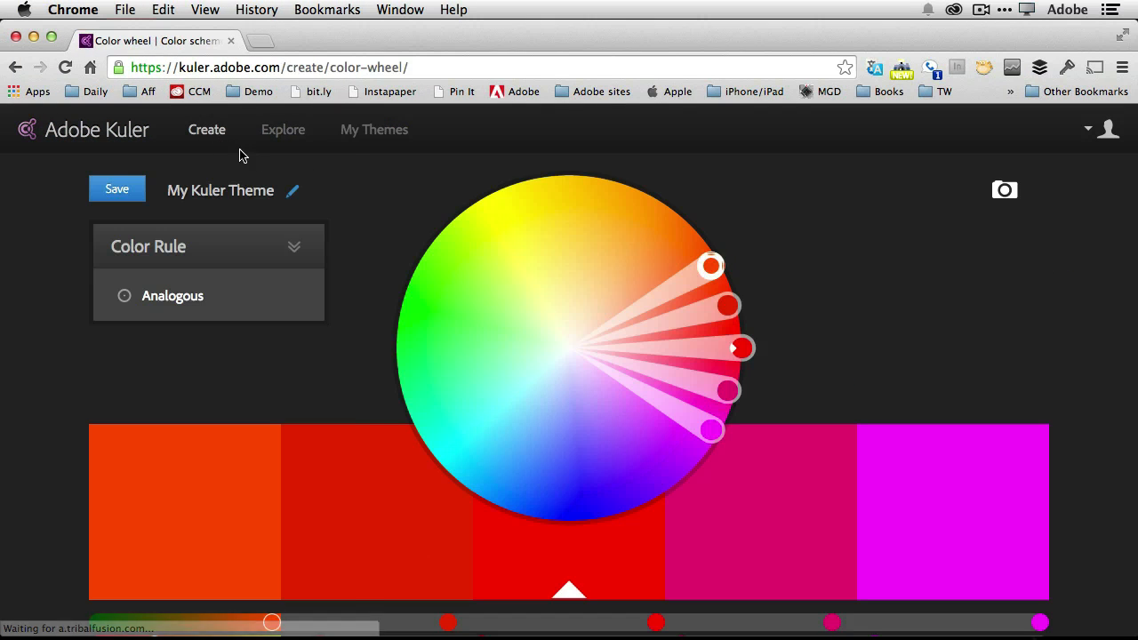
left_click(540, 339)
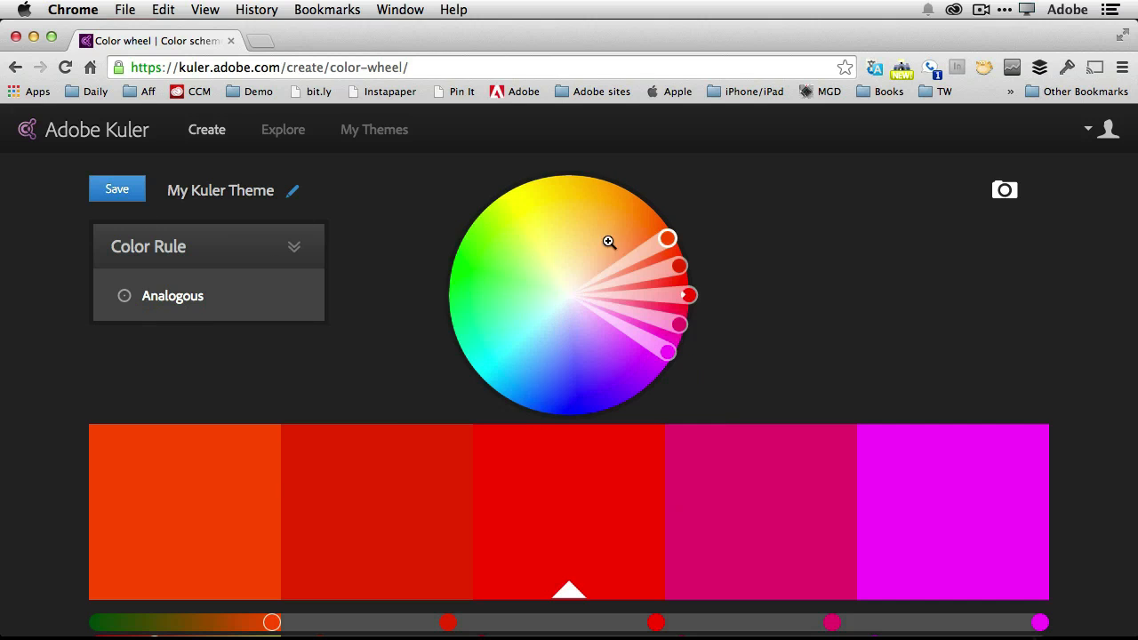
left_click_drag(667, 238, 494, 215)
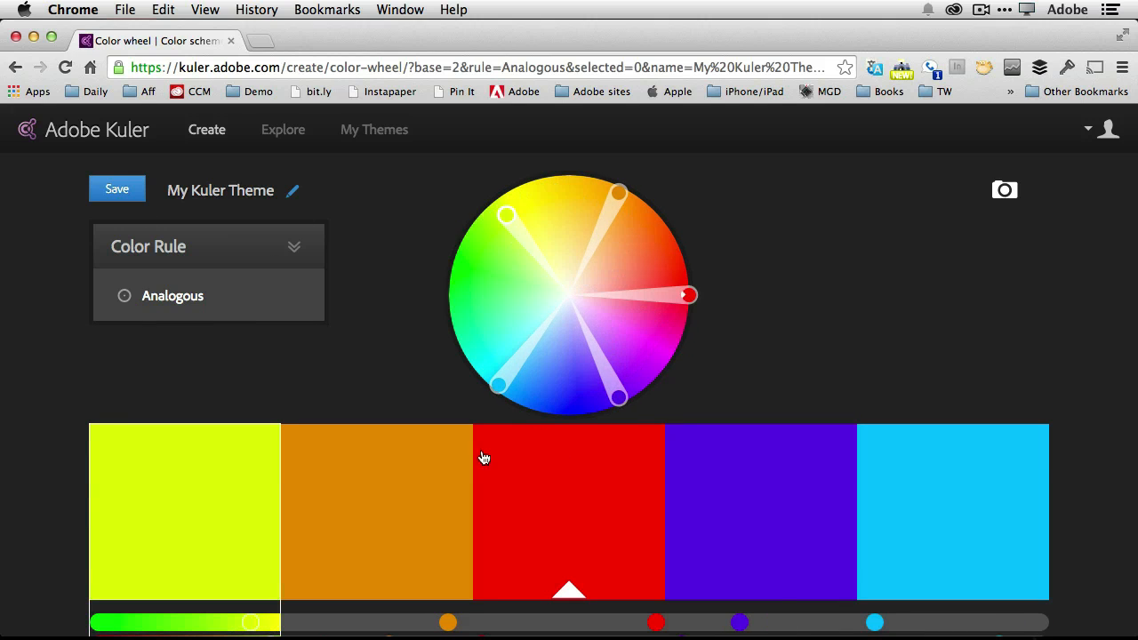
- Browse the community themes in Kuler's Explore section and mark Favorite Purple Shades as a favorite
left_click(281, 131)
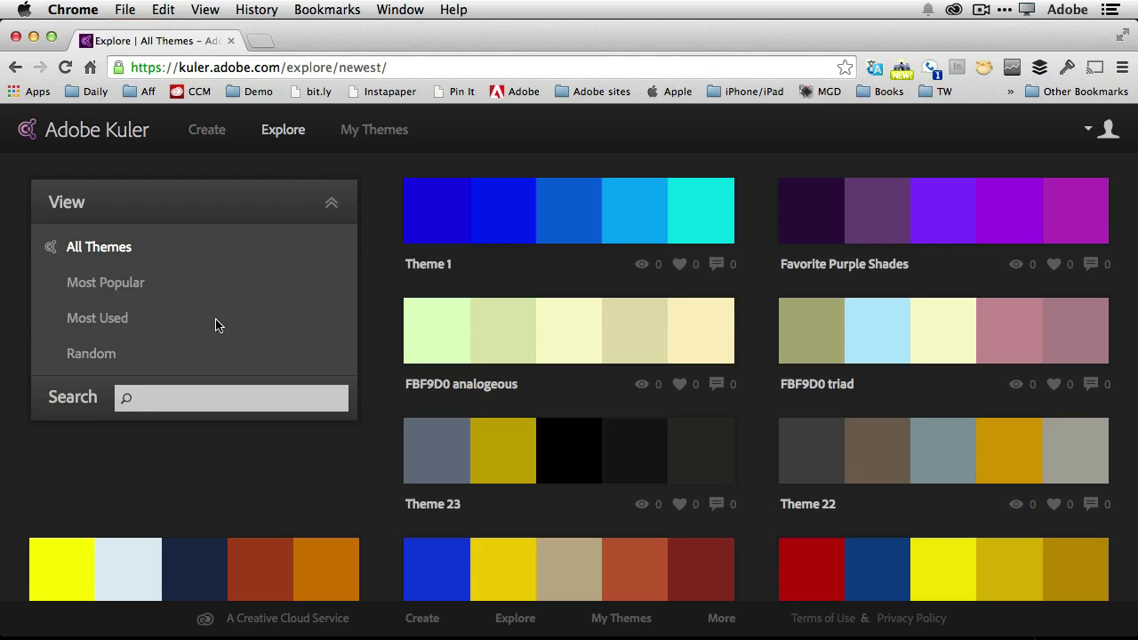
mouse_move(708, 612)
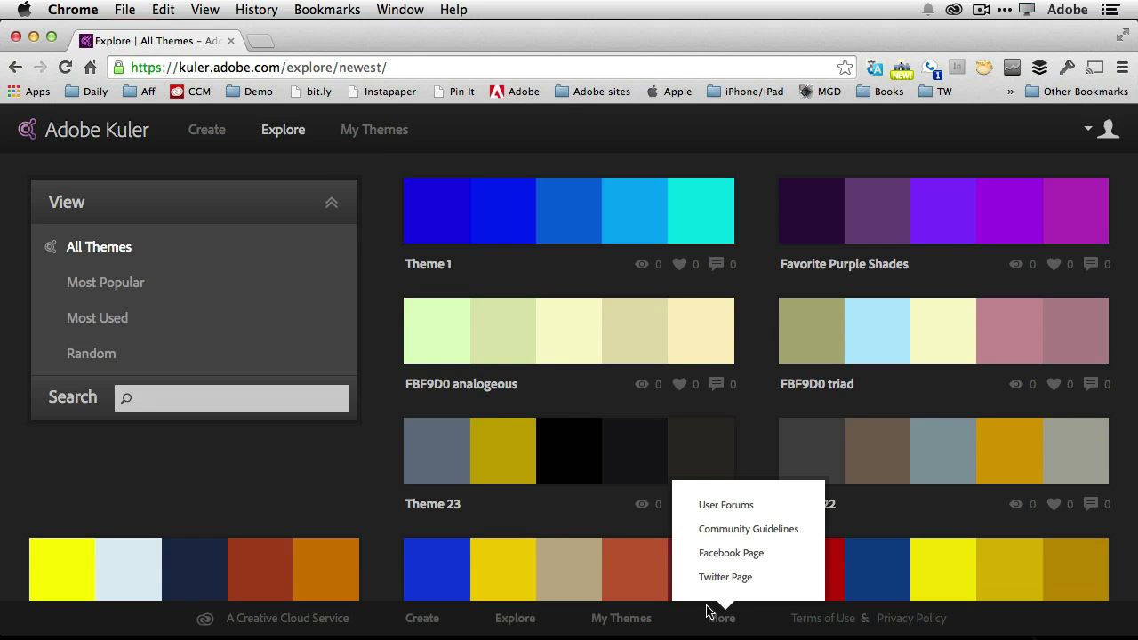
mouse_move(712, 454)
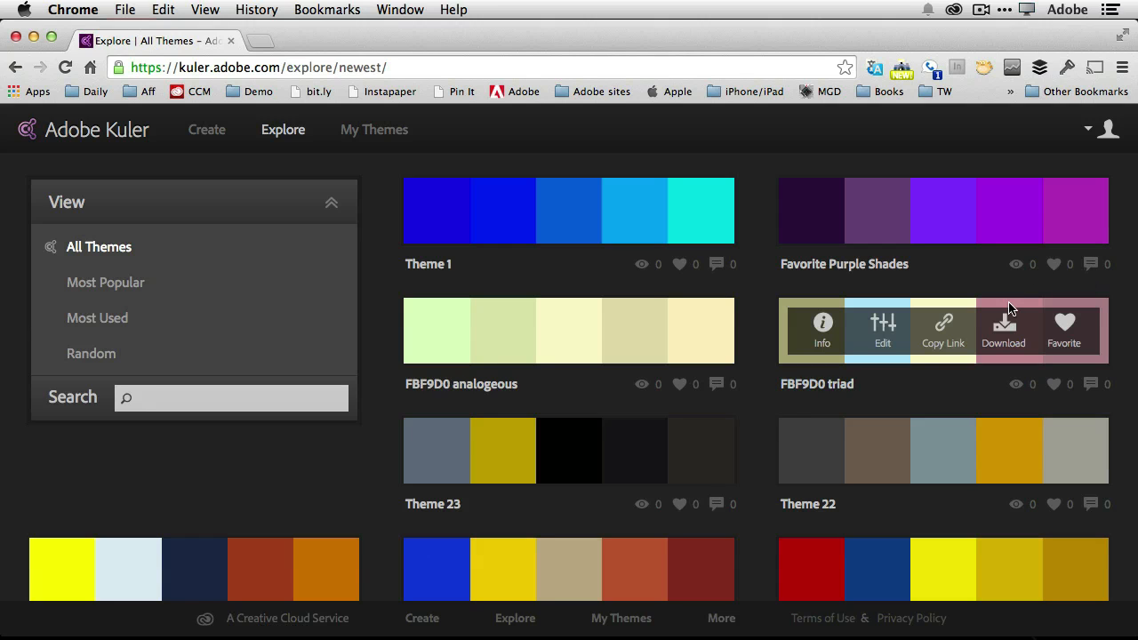
mouse_move(997, 268)
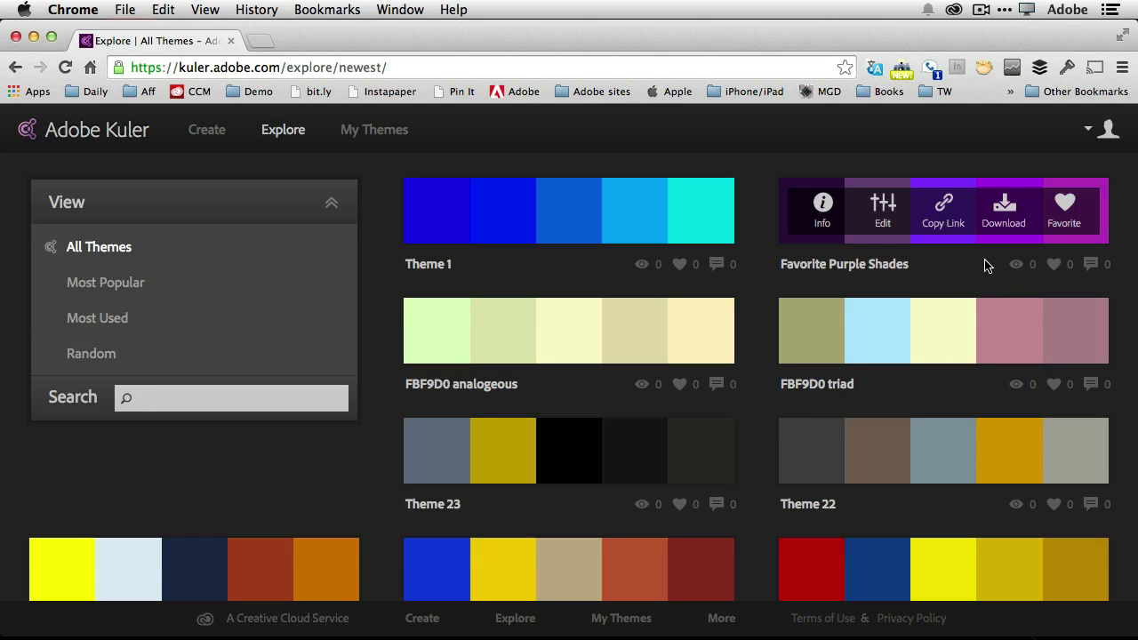
left_click(1067, 214)
mouse_move(949, 307)
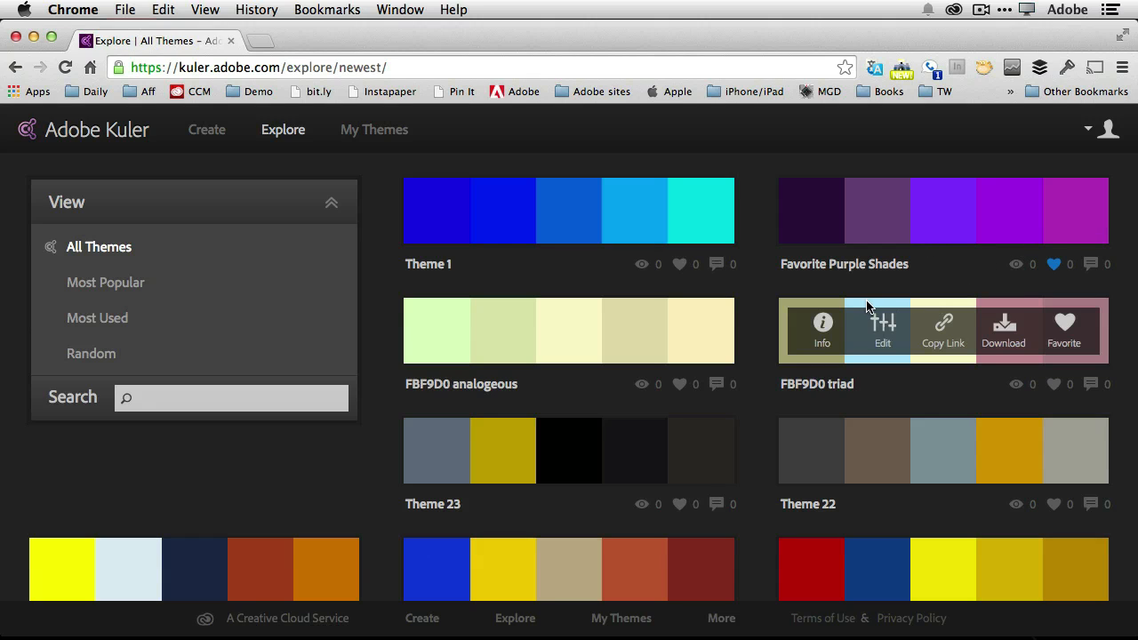
- View the saved themes in My Themes and on the phone mirrored in Reflector, and reload the list in Chrome
left_click(372, 131)
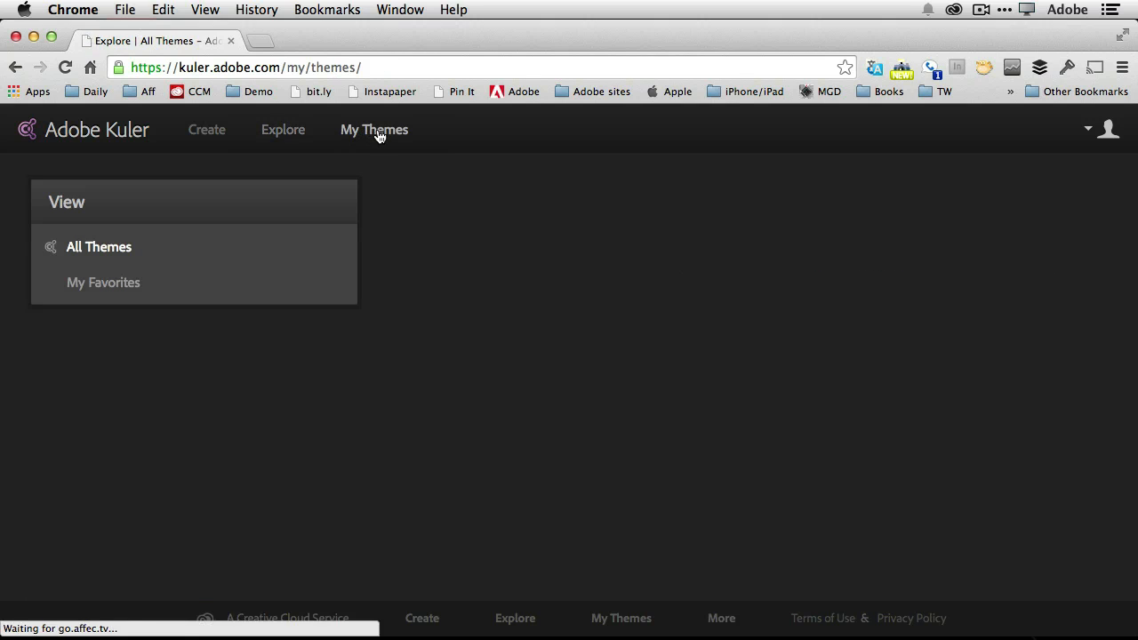
mouse_move(478, 369)
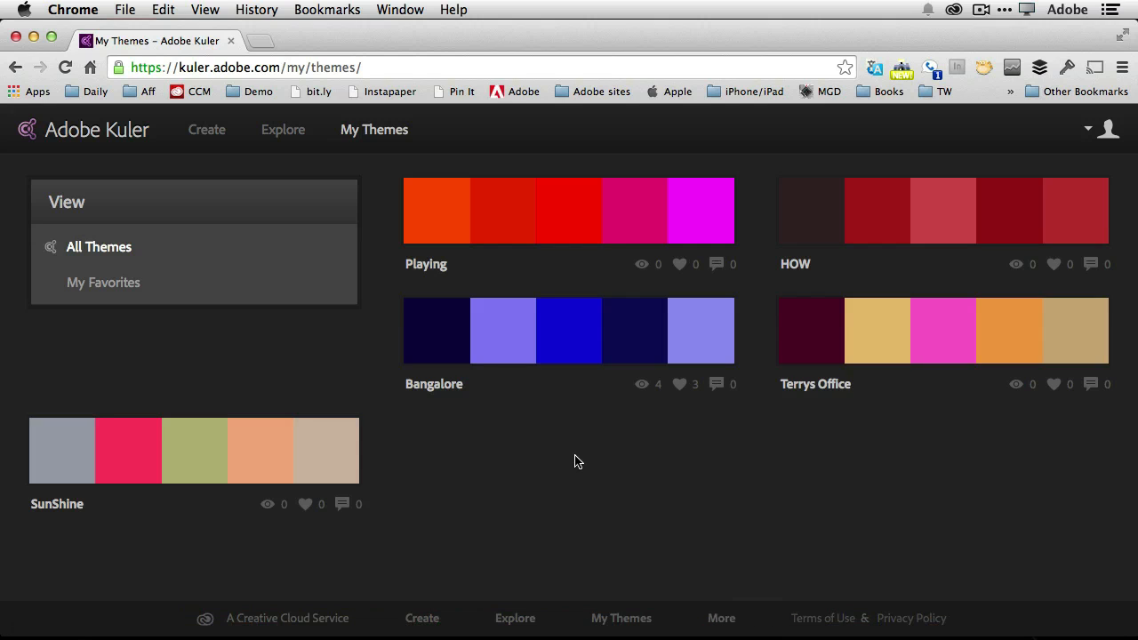
key("super+Tab")
key("super+Tab")
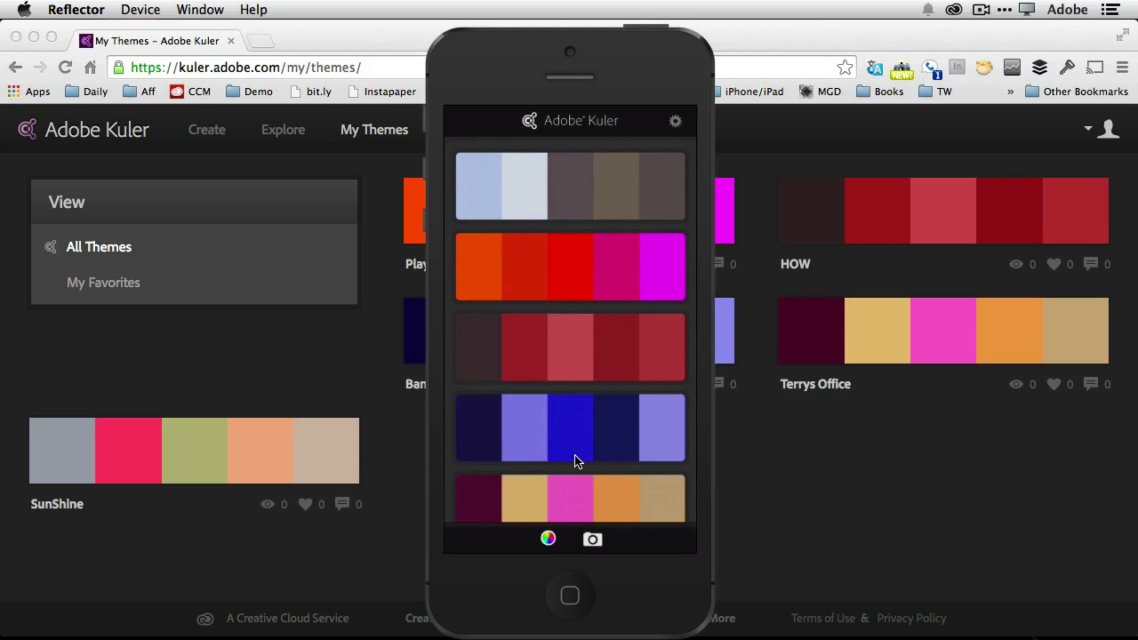
left_click(827, 467)
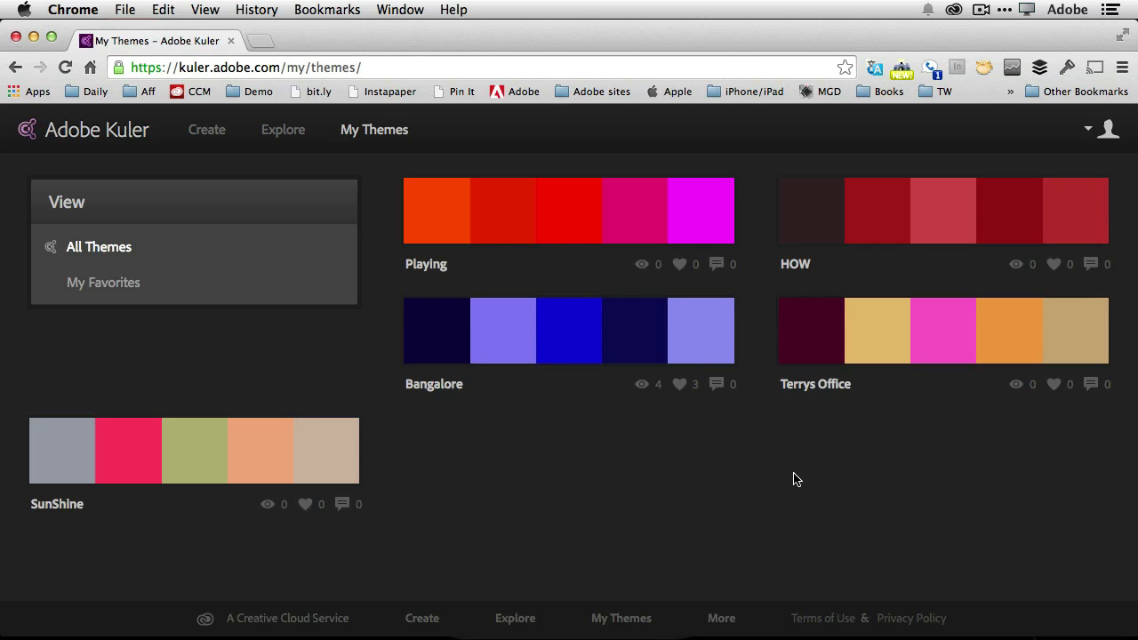
key("super+r")
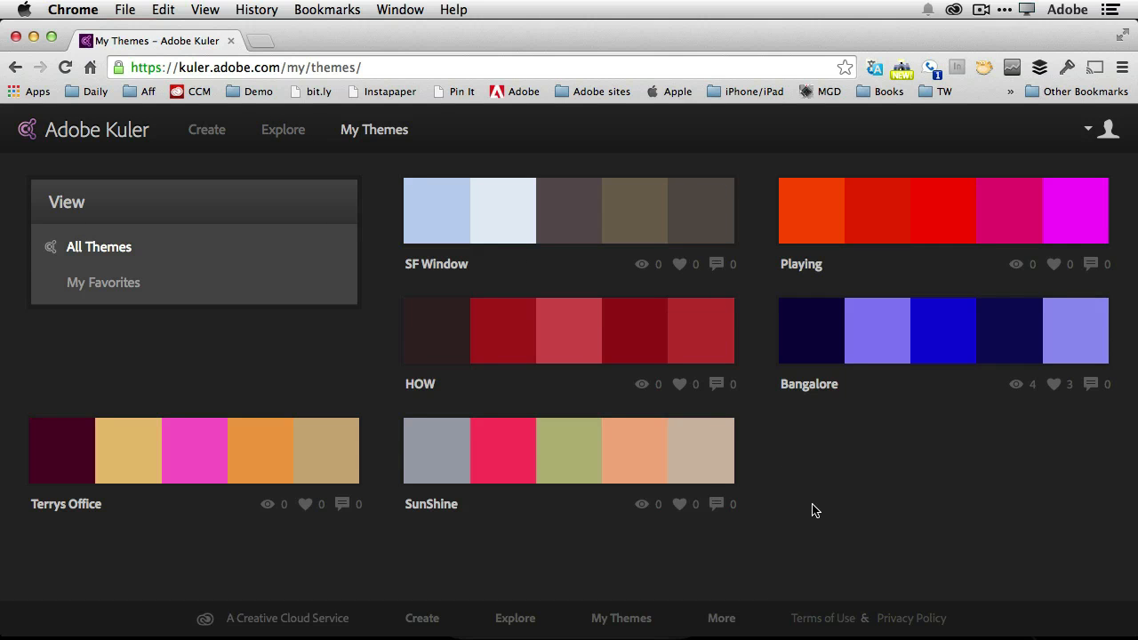
- Switch to Illustrator and refresh its list of Kuler themes
key("super+Tab")
key("super+Tab")
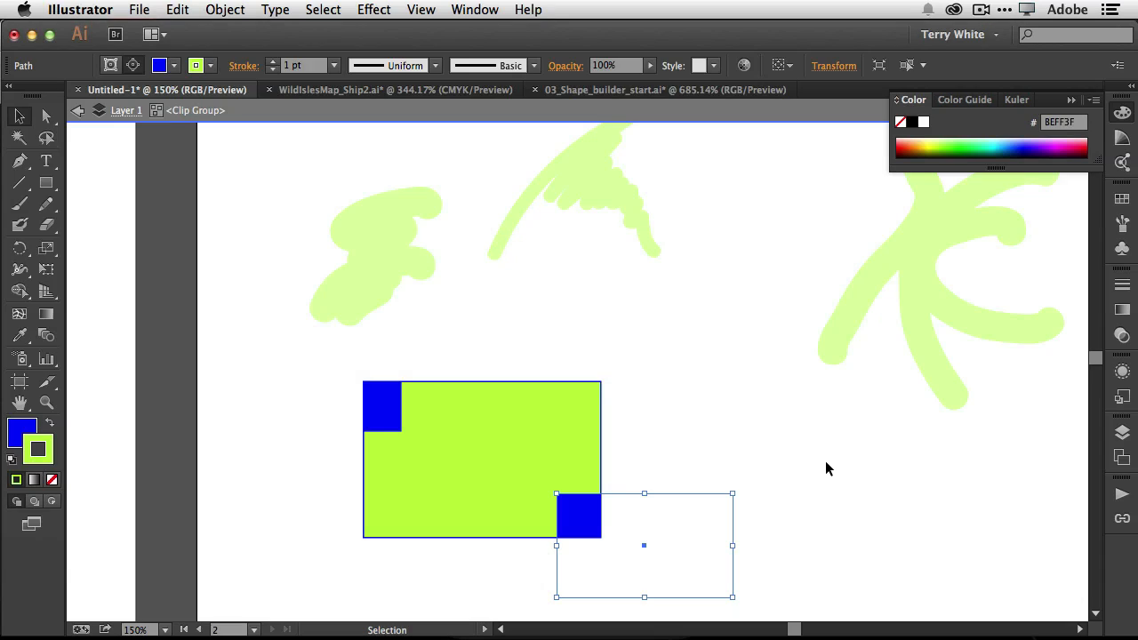
left_click(1122, 163)
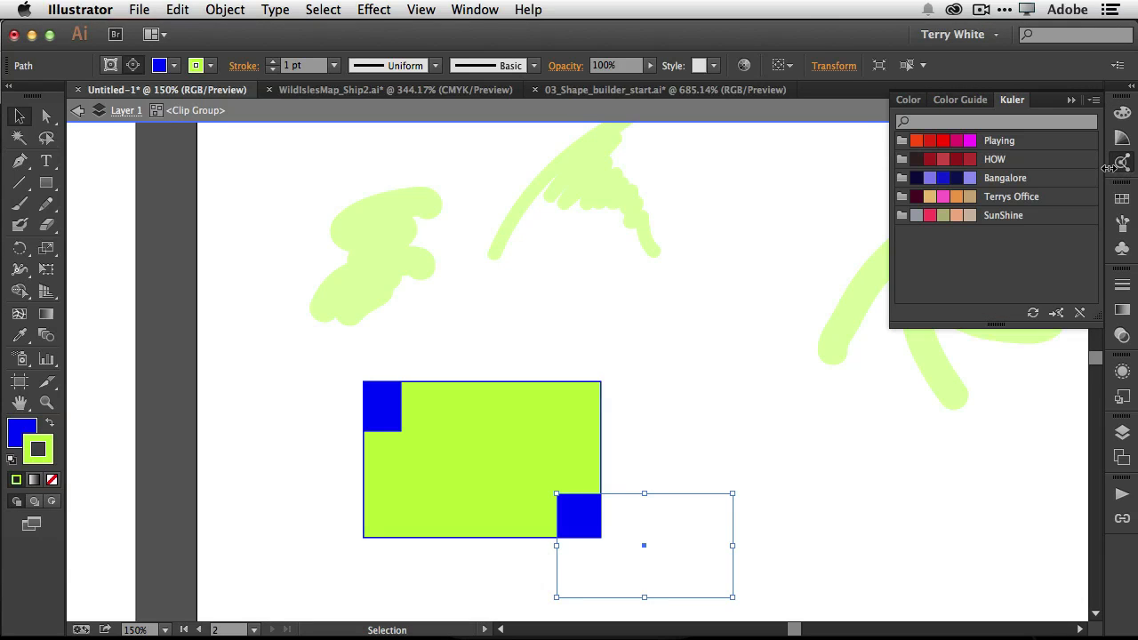
left_click(1033, 313)
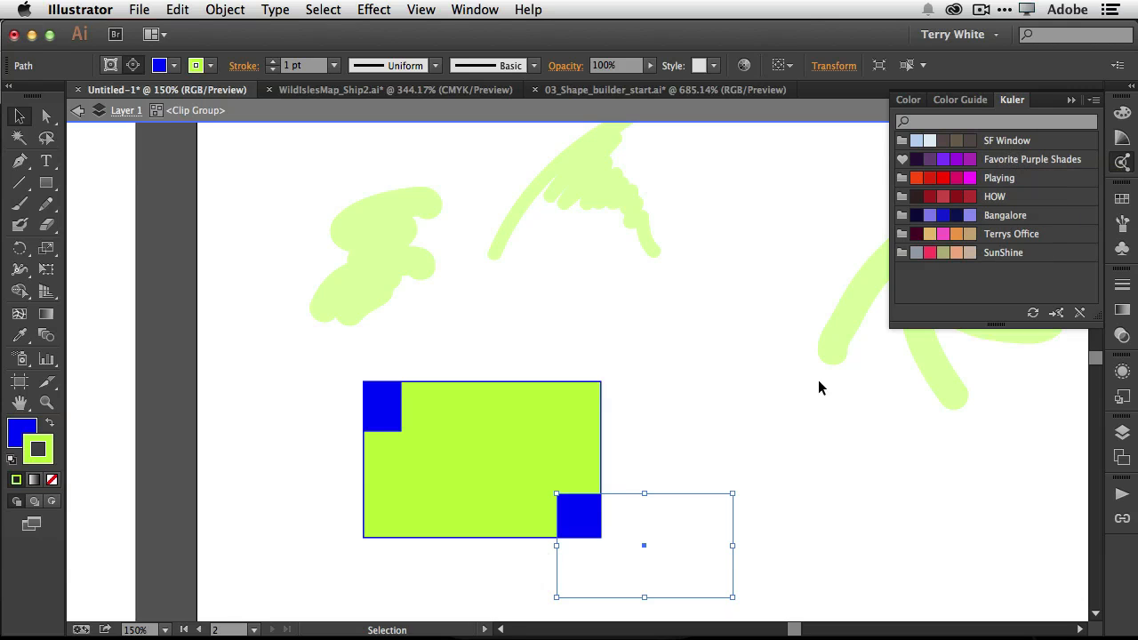
- Fill the lower-right clipped rectangle with the third Favorite Purple Shades color and the upper-left one with the fourth, and deselect
left_click(944, 161)
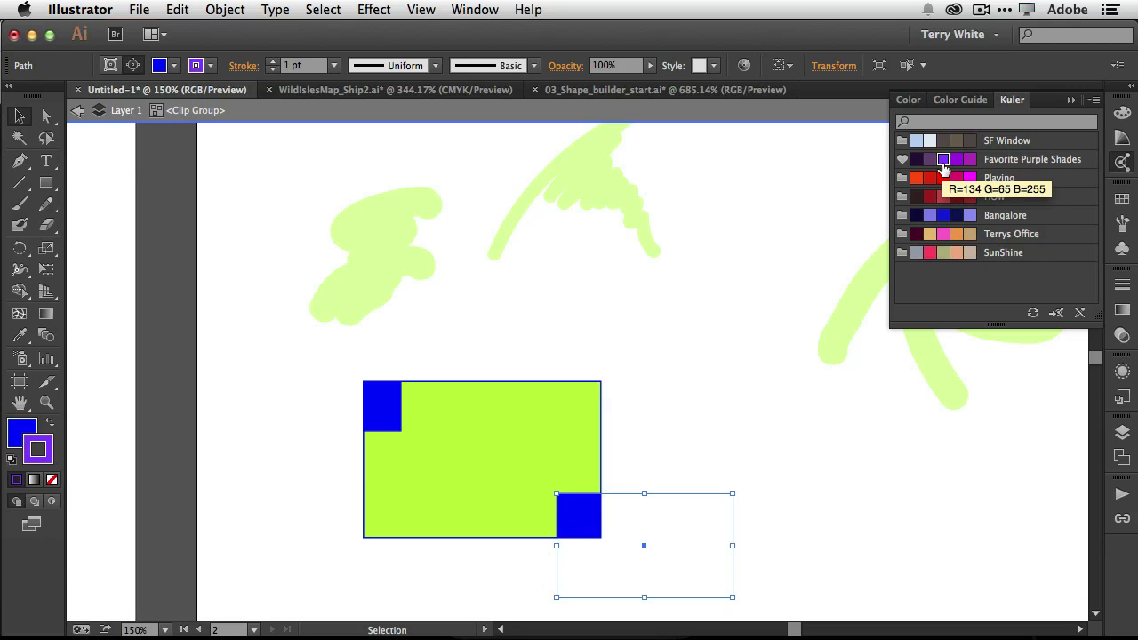
left_click(50, 423)
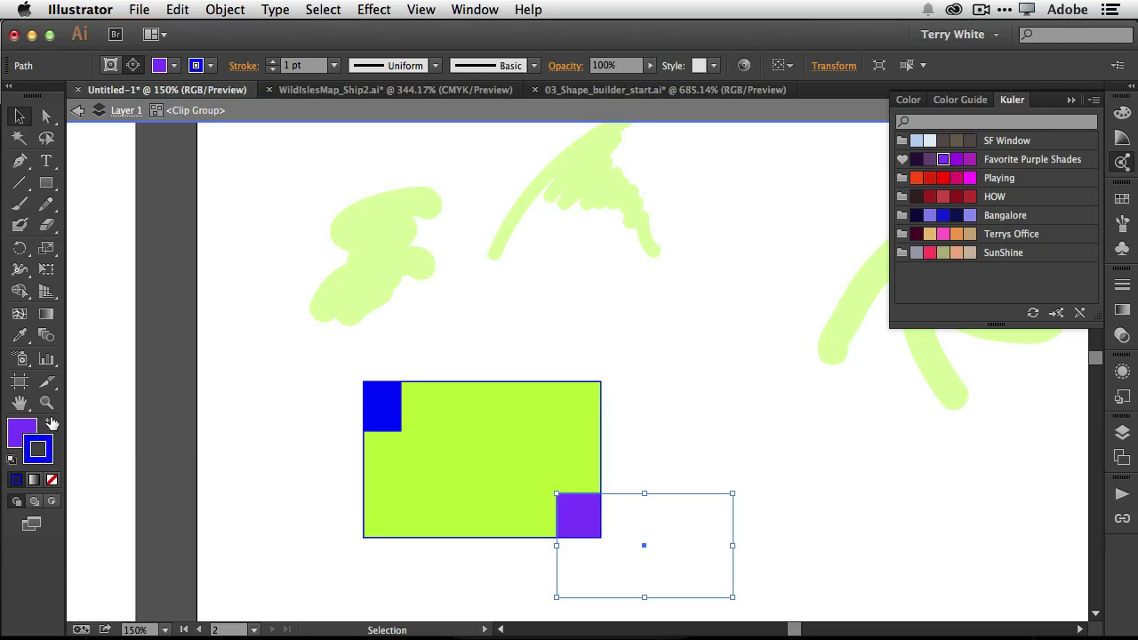
left_click(354, 377)
left_click(22, 434)
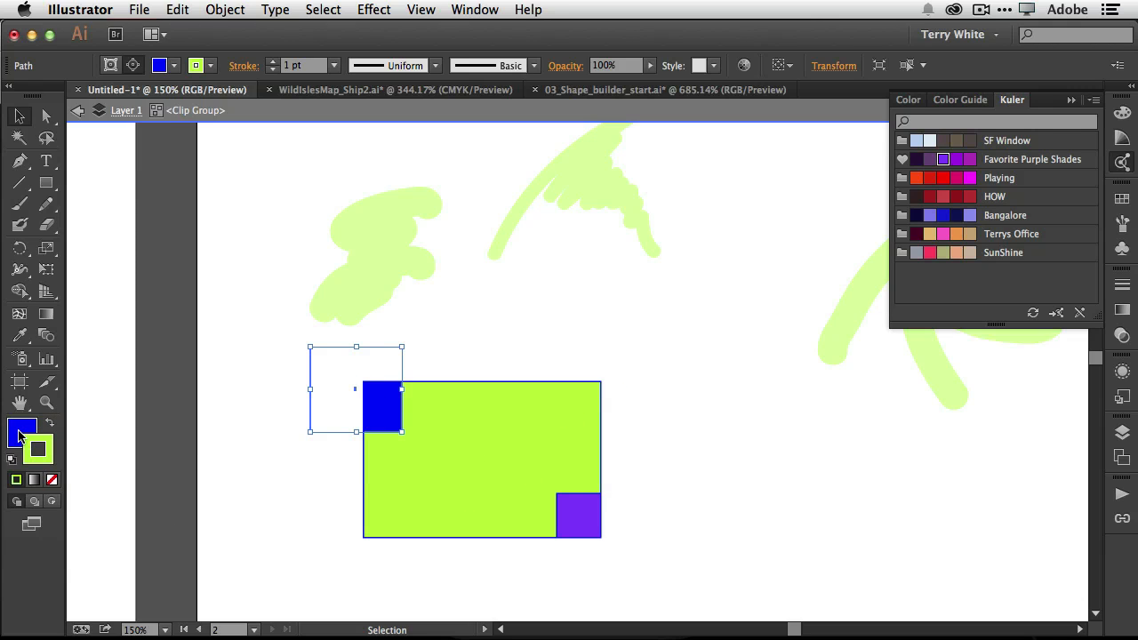
left_click(1122, 162)
left_click(957, 159)
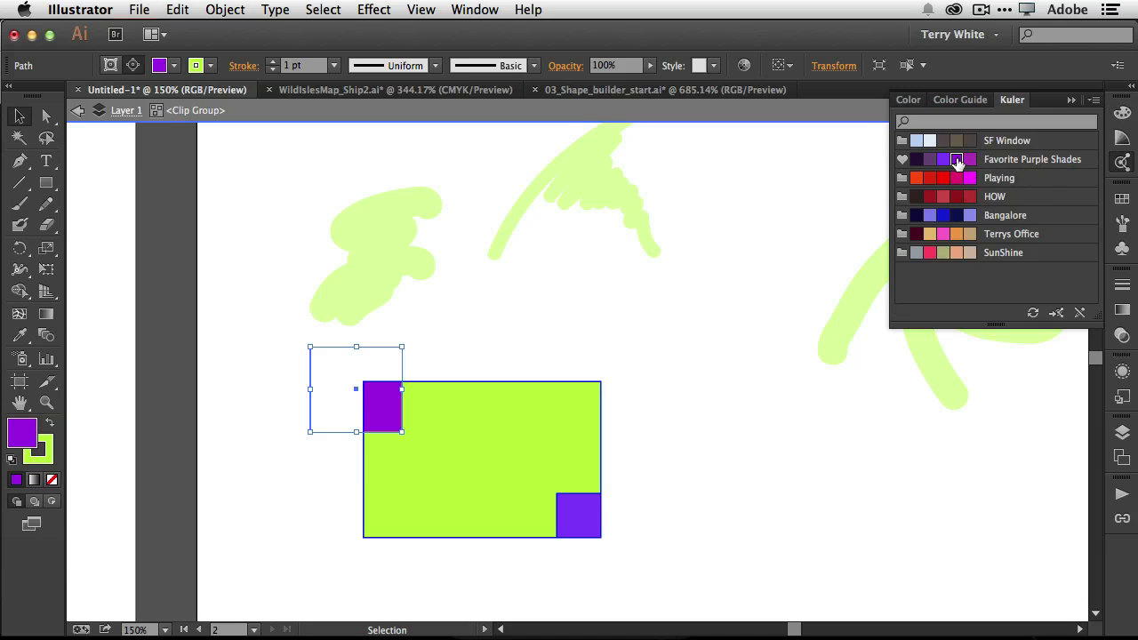
left_click(584, 417)
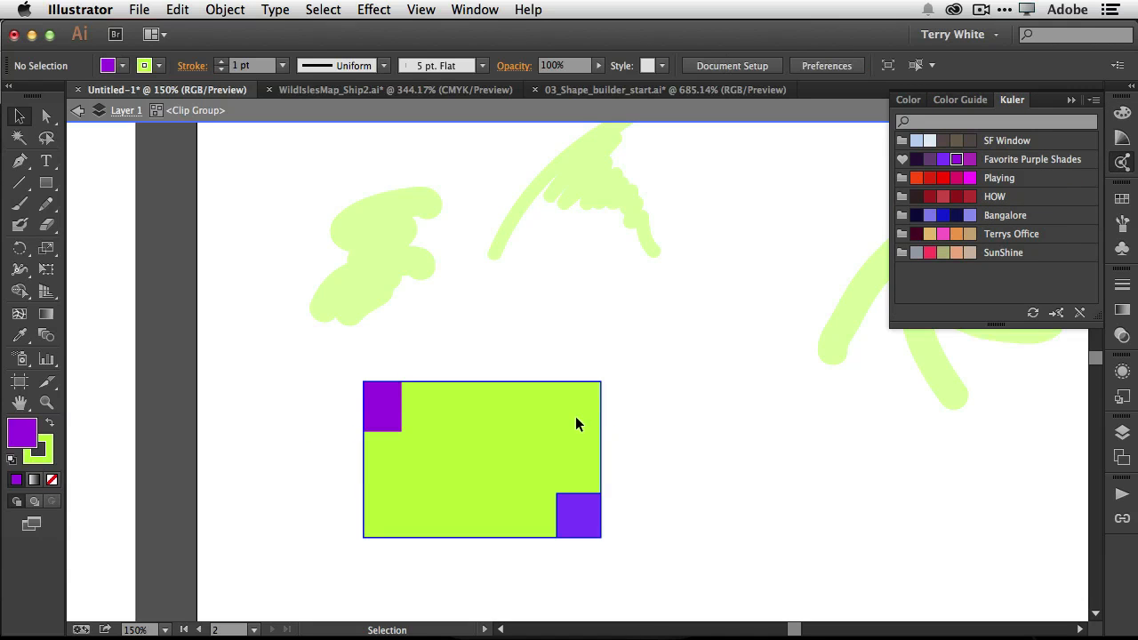
- Set the current fill to the fourth SF Window color and exit the clip group's isolation mode
left_click(957, 140)
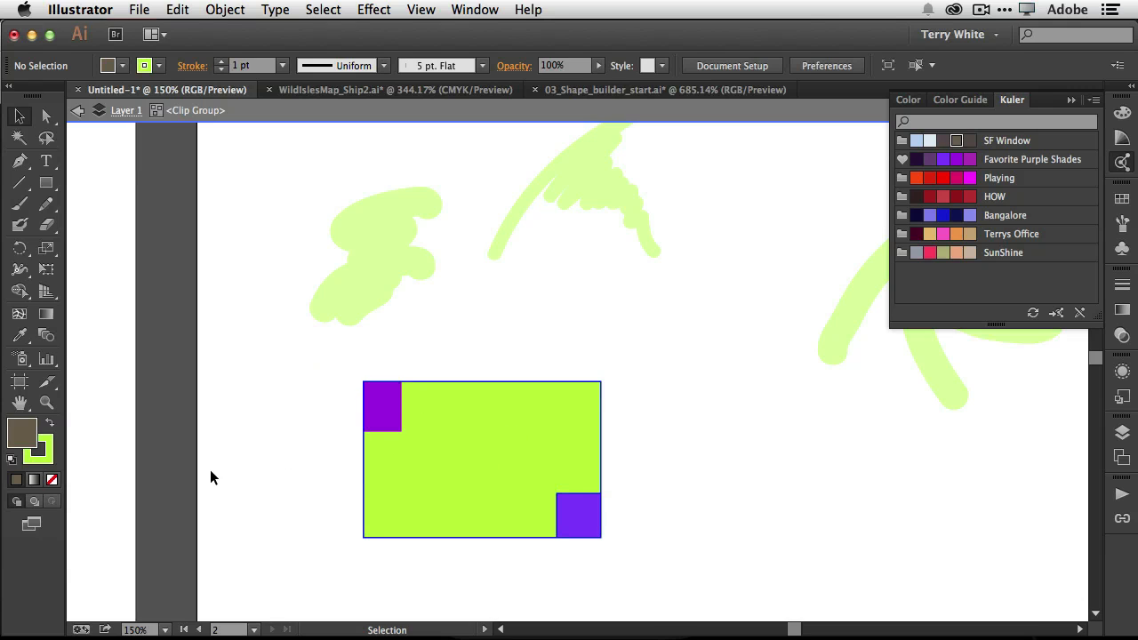
left_click(53, 456)
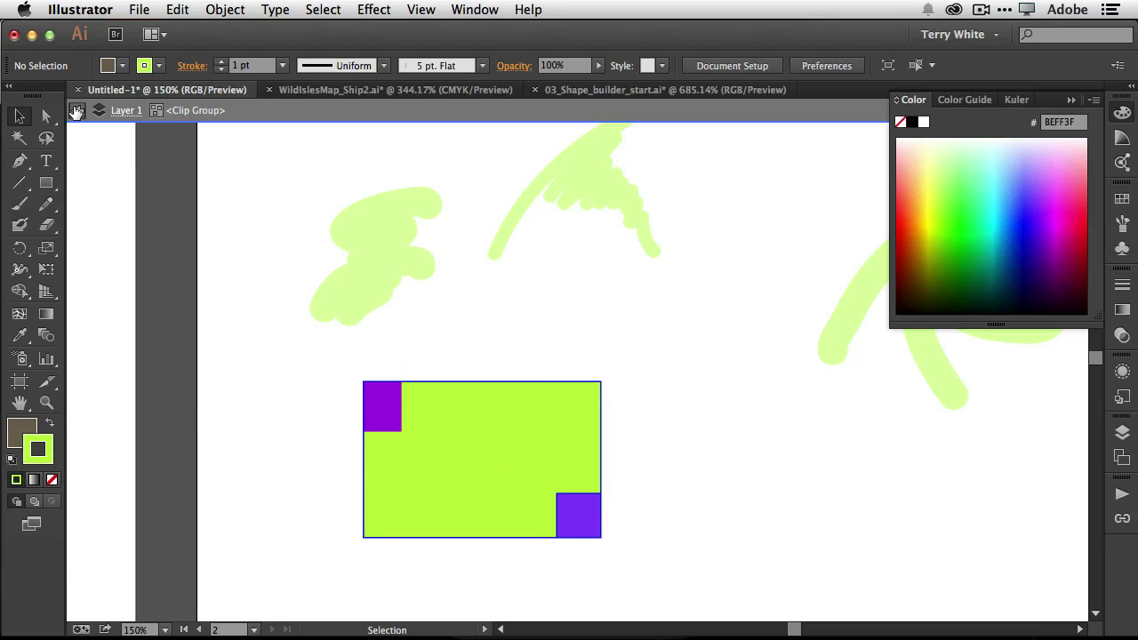
left_click(77, 110)
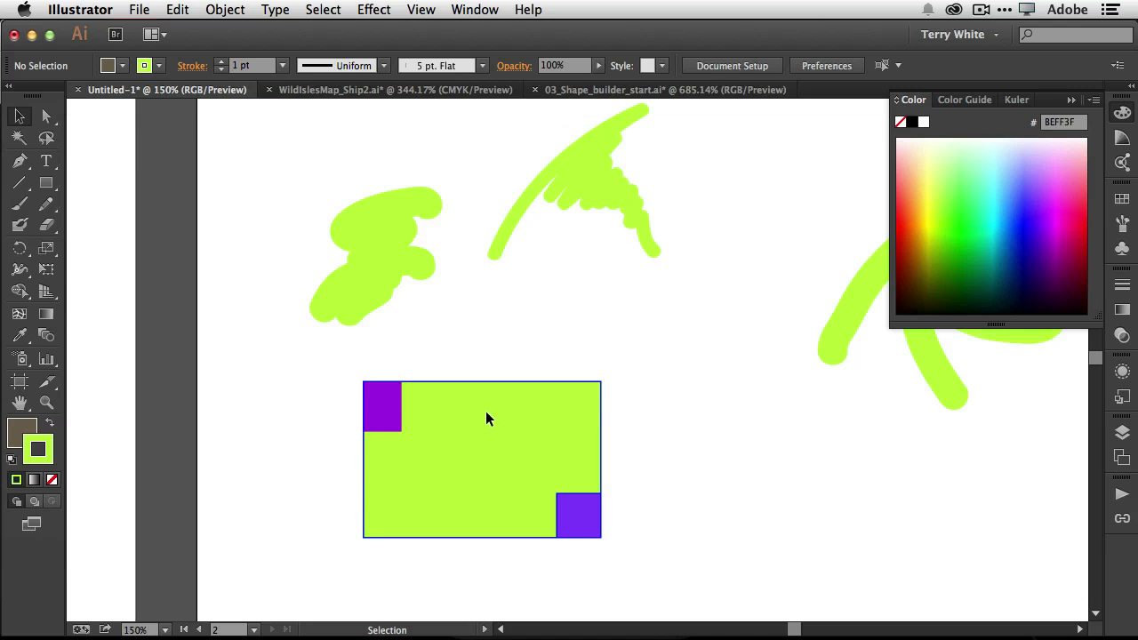
left_click(16, 432)
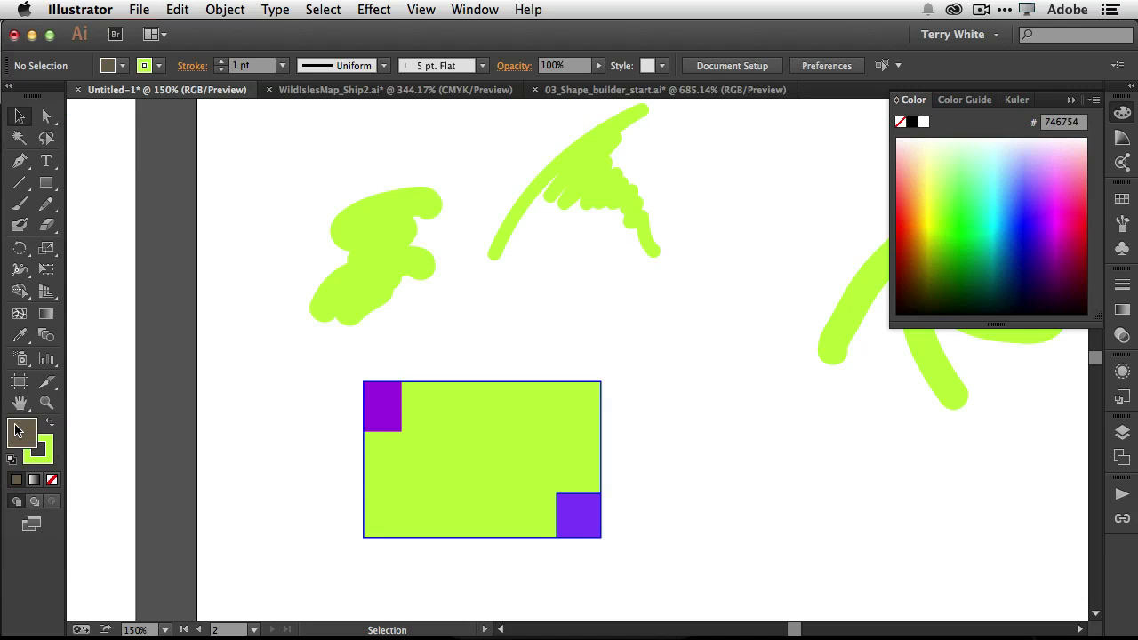
- Try the second SF Window color on the blob shape above the rectangle, and fill it with the theme's first color
left_click(386, 282)
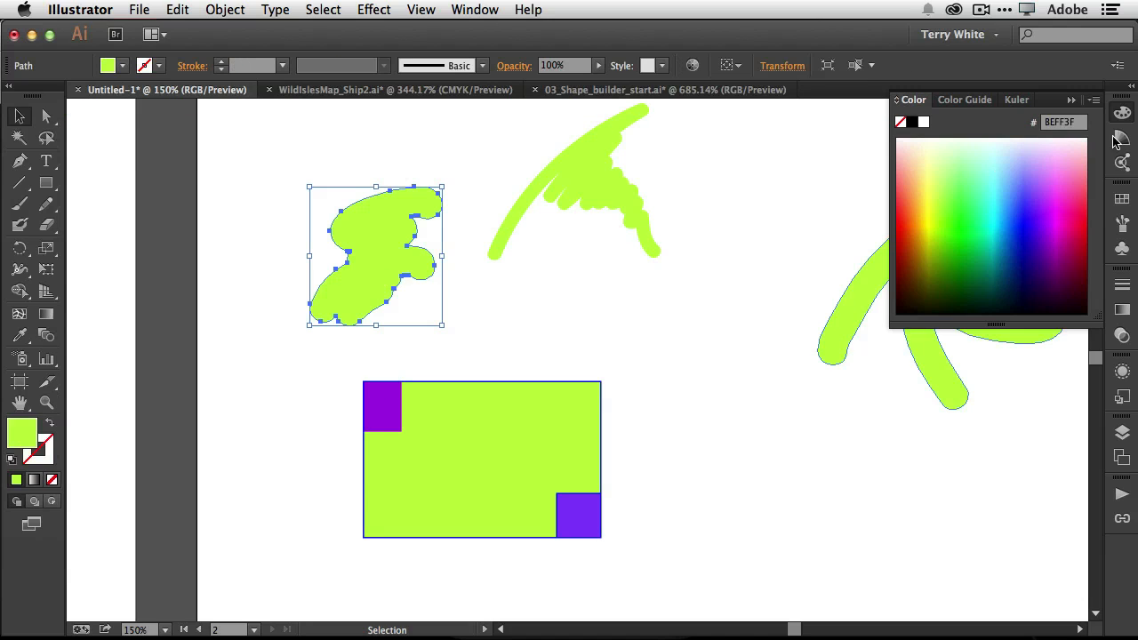
left_click(1123, 162)
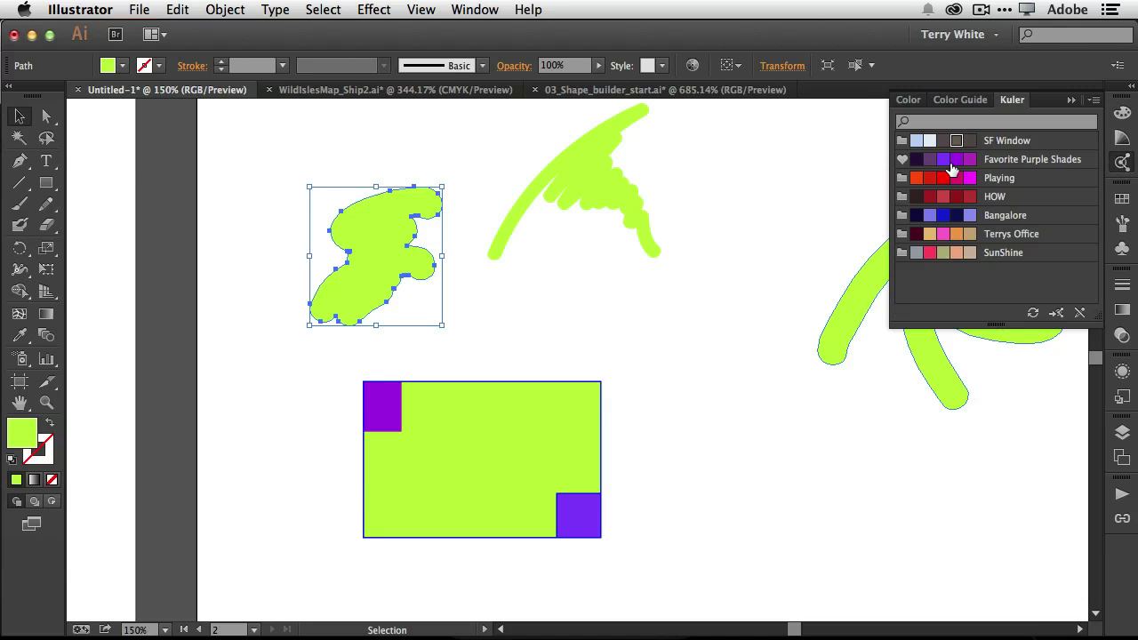
left_click(930, 141)
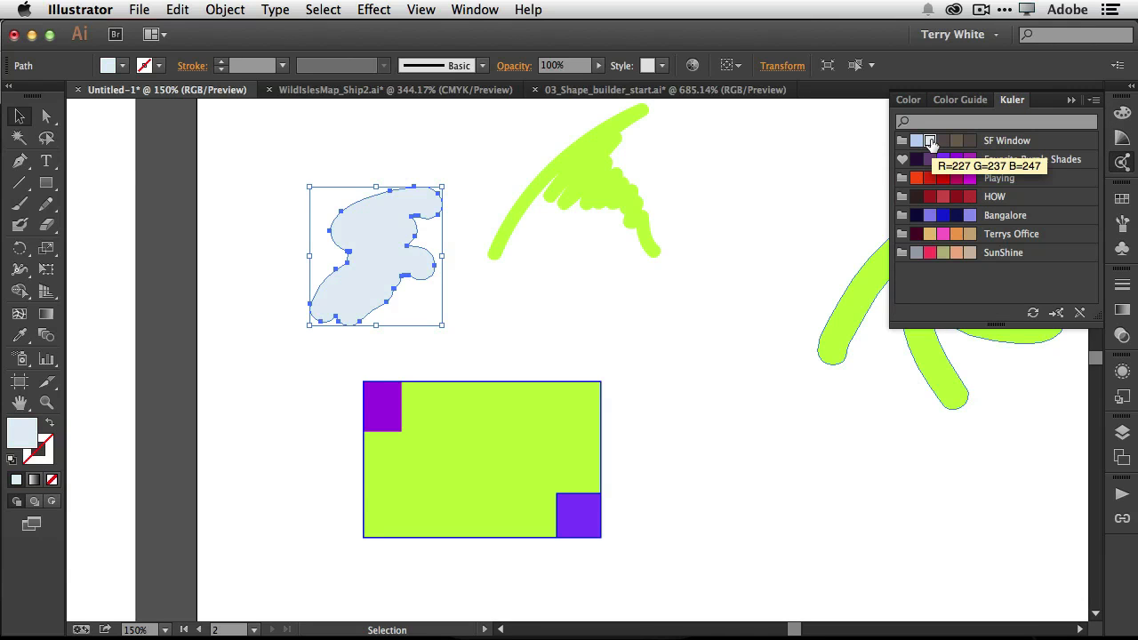
left_click(916, 140)
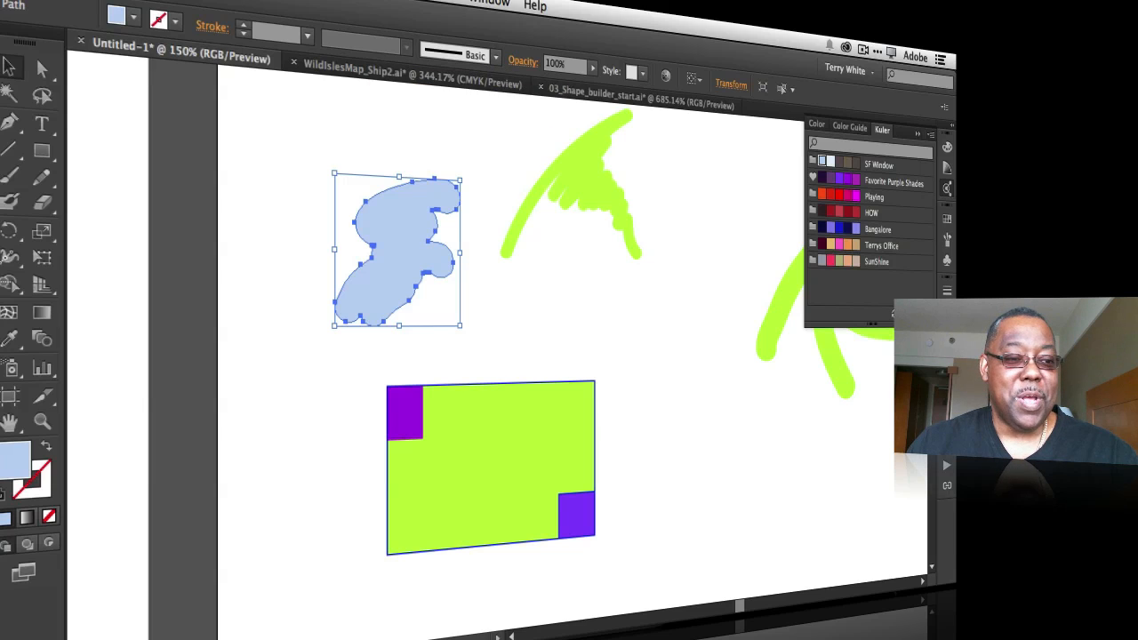
- Show the file commands for the current document
left_click(150, 0)
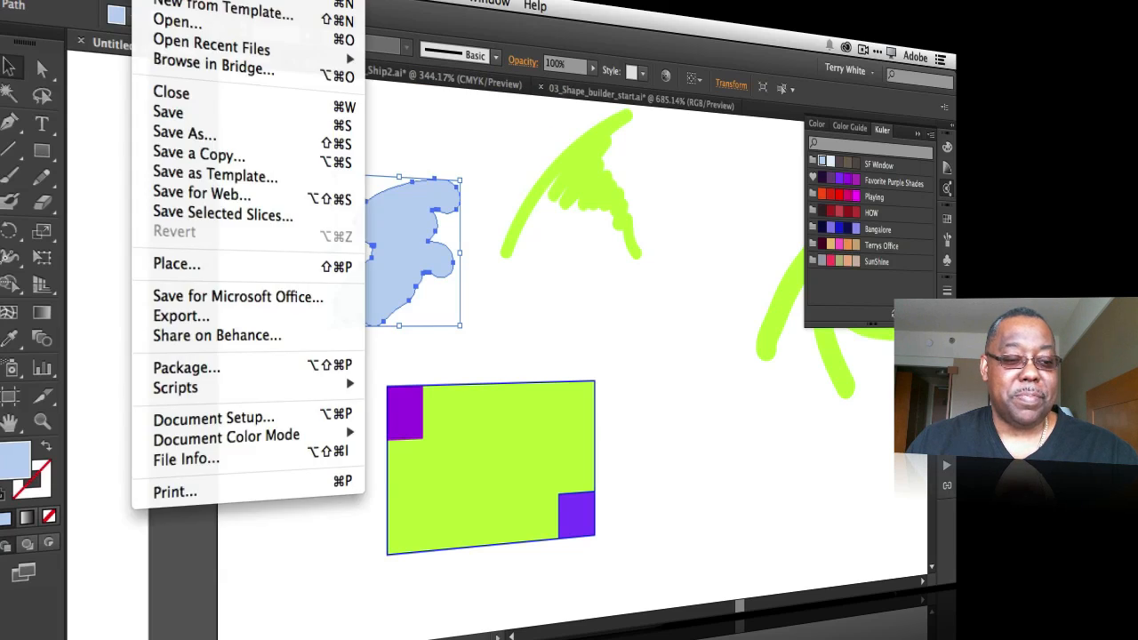